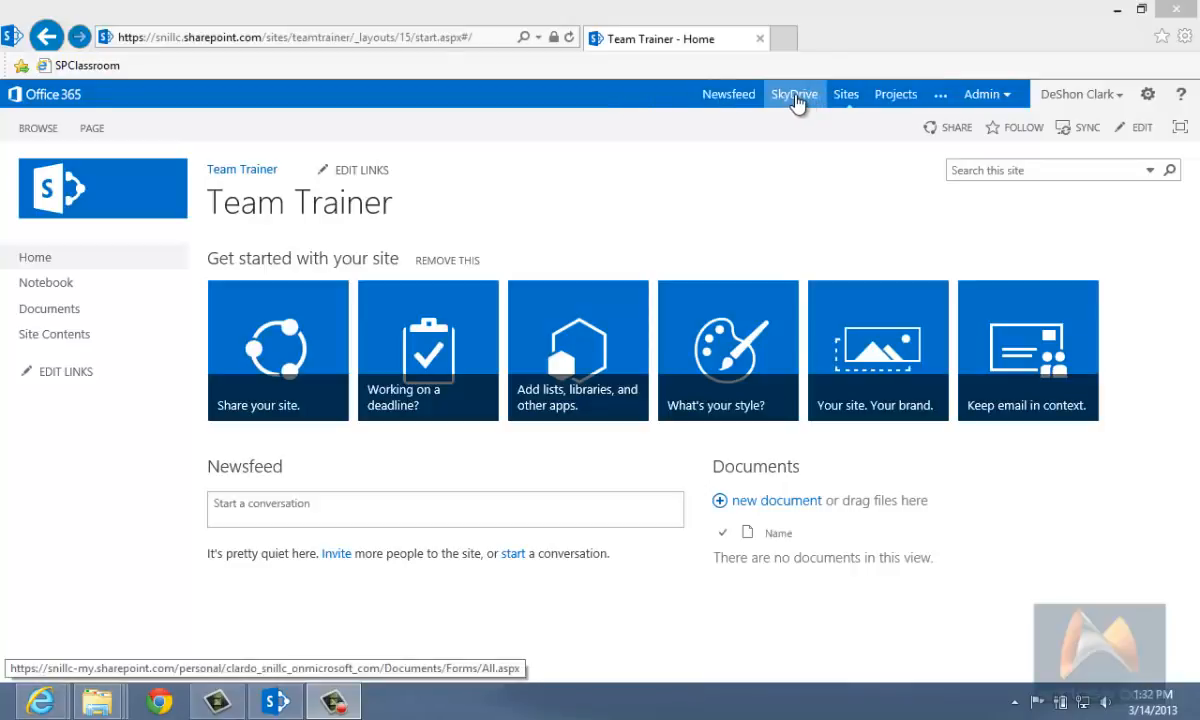
# - Look over the personal Newsfeed page and the Sites page, returning to the Team Trainer home page after each
pyautogui.click(733, 98)
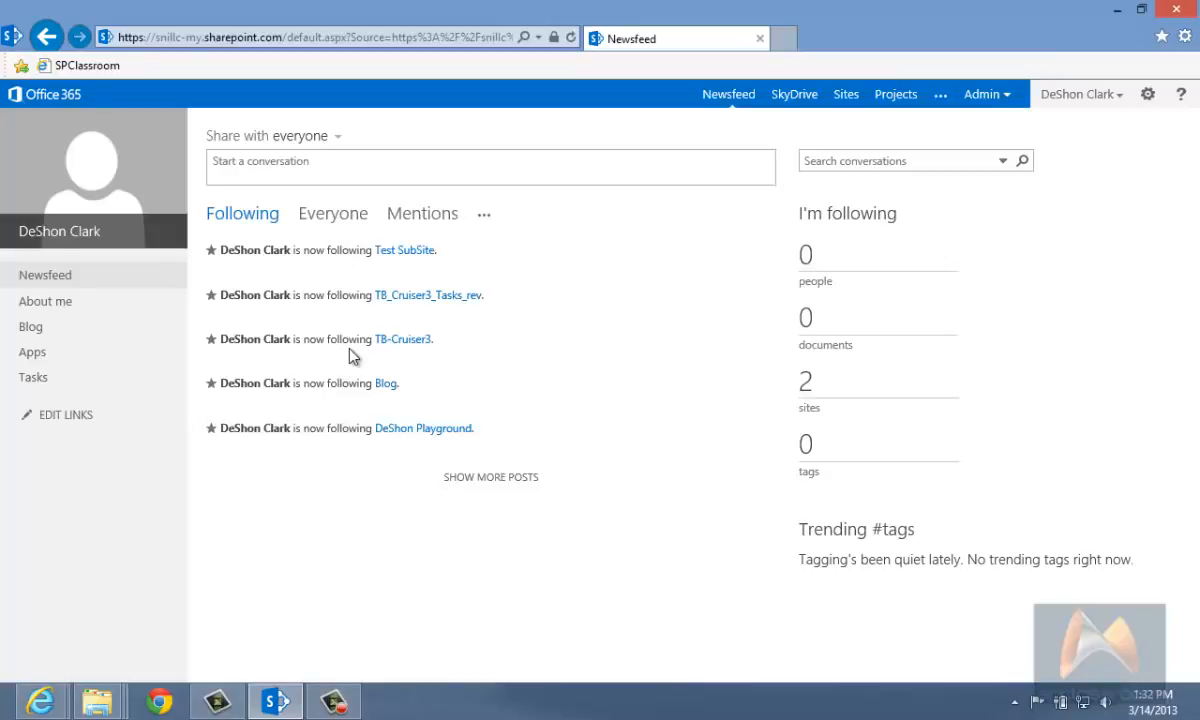
pyautogui.click(44, 37)
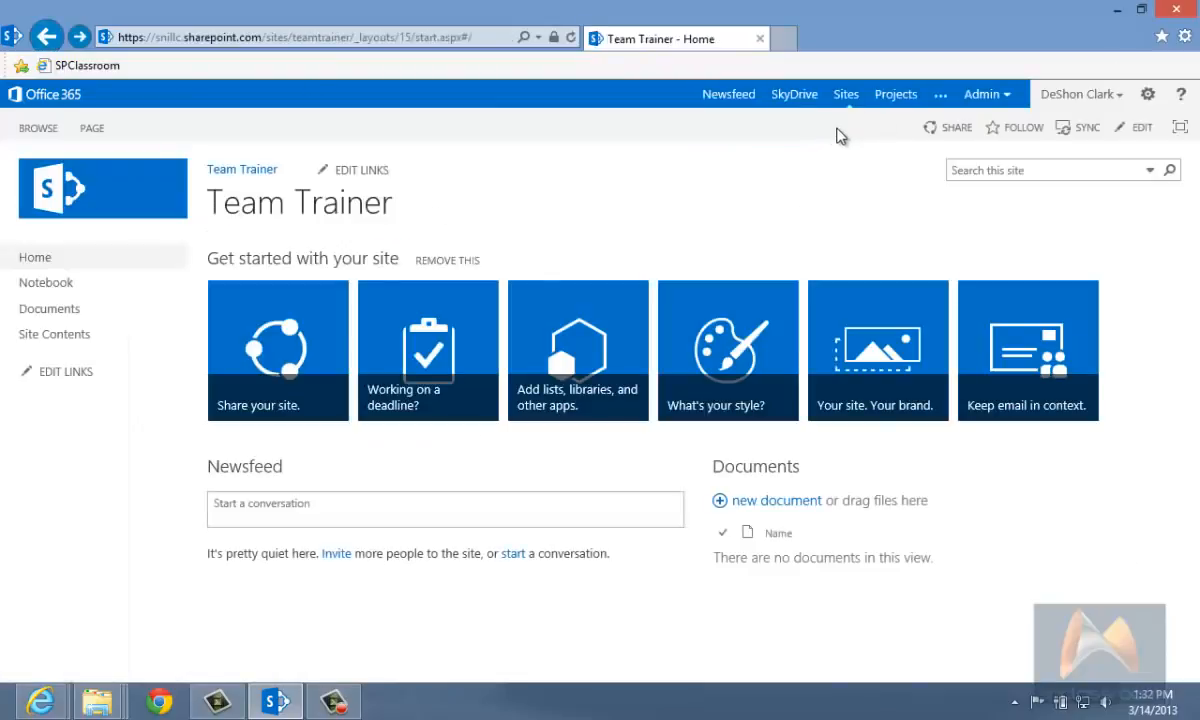
pyautogui.click(846, 95)
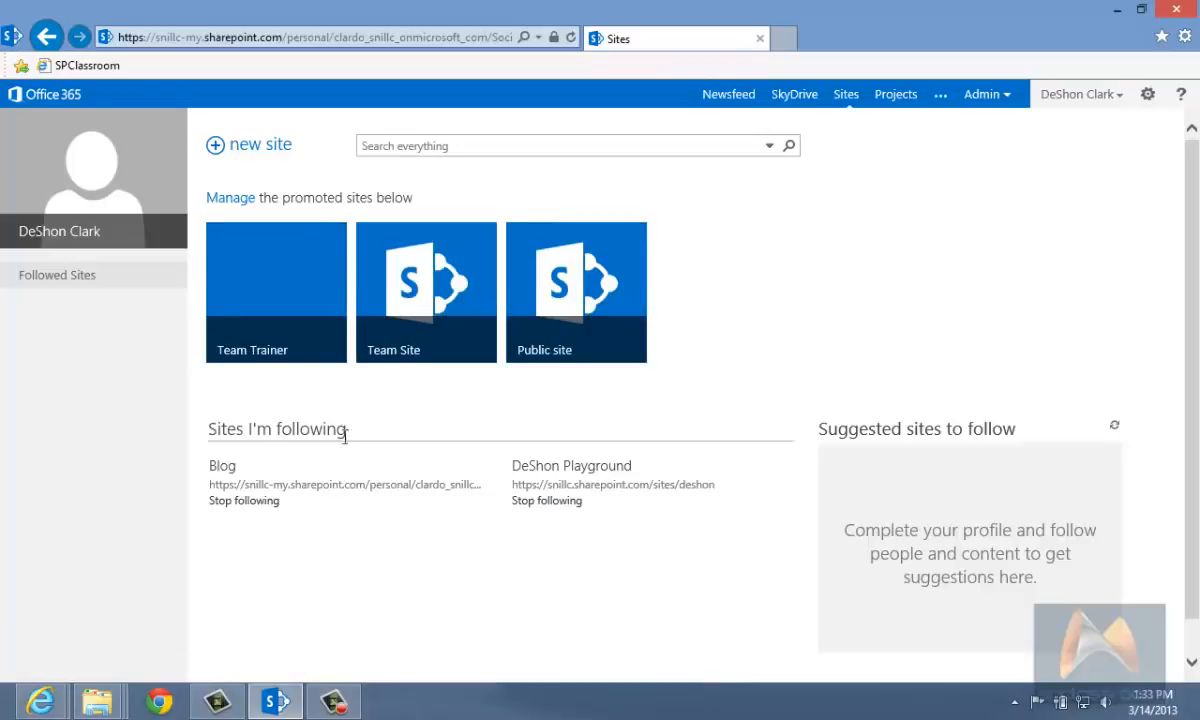
pyautogui.click(46, 36)
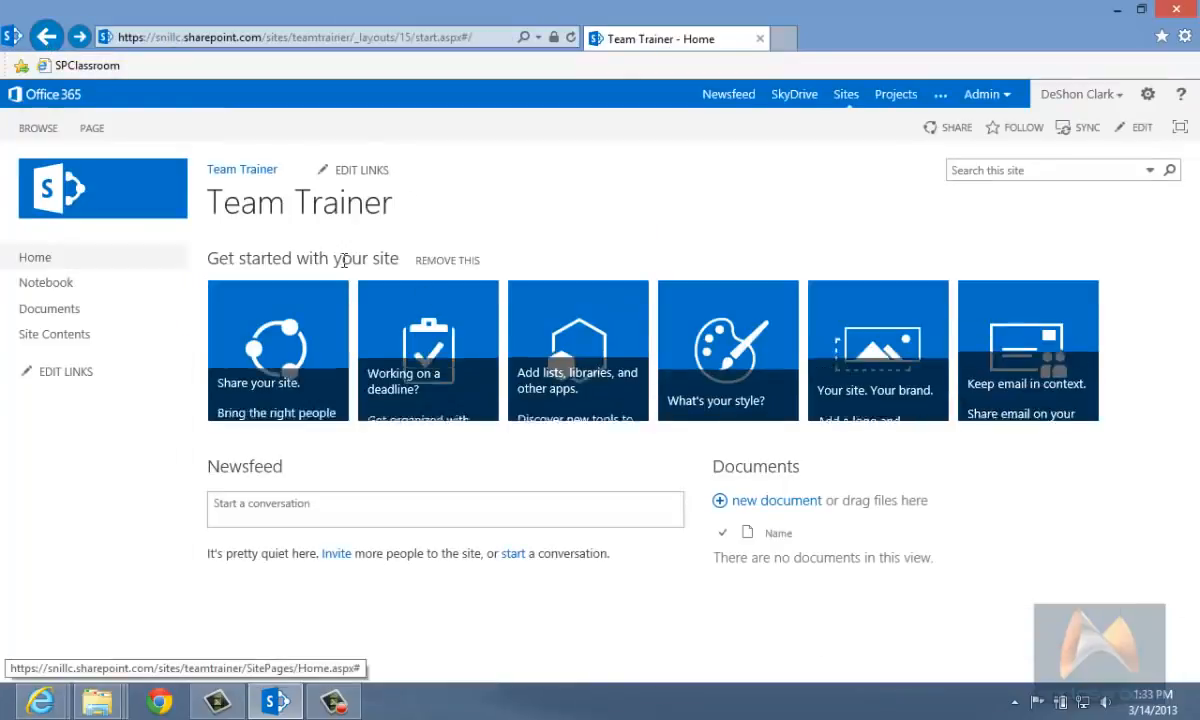
# - Follow the Team Trainer site, check the list of followed sites, and return to its home page
pyautogui.moveTo(203, 195); pyautogui.dragTo(391, 201)
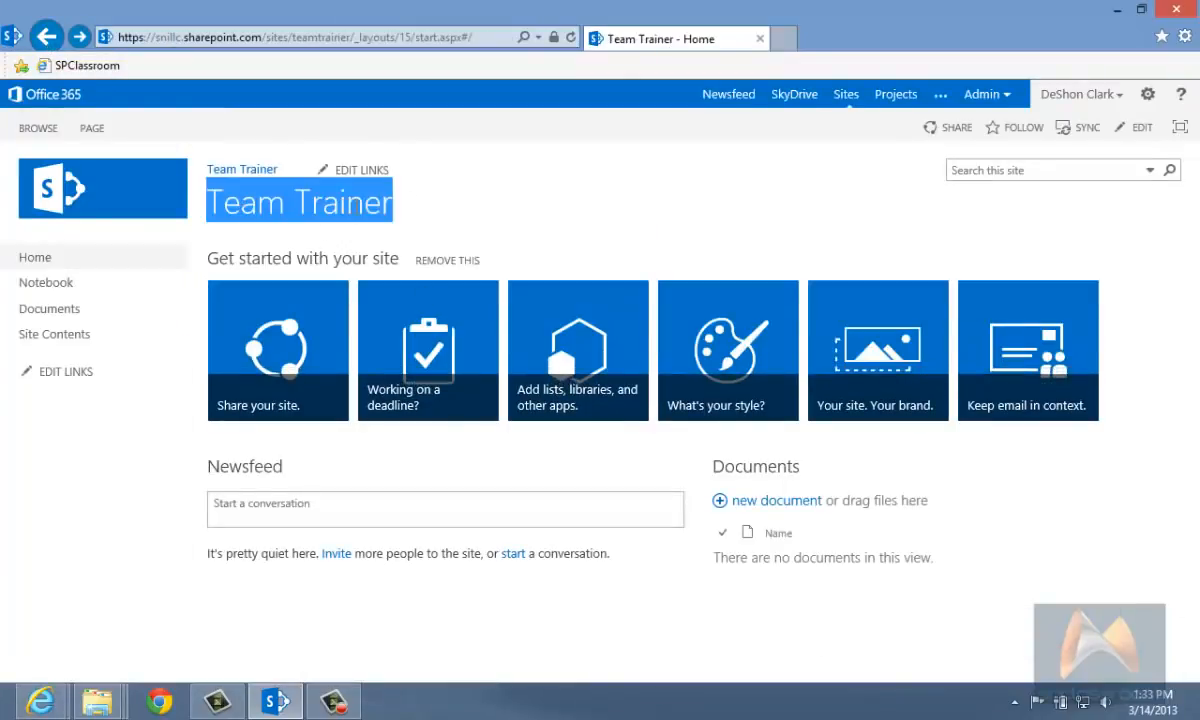
pyautogui.click(452, 212)
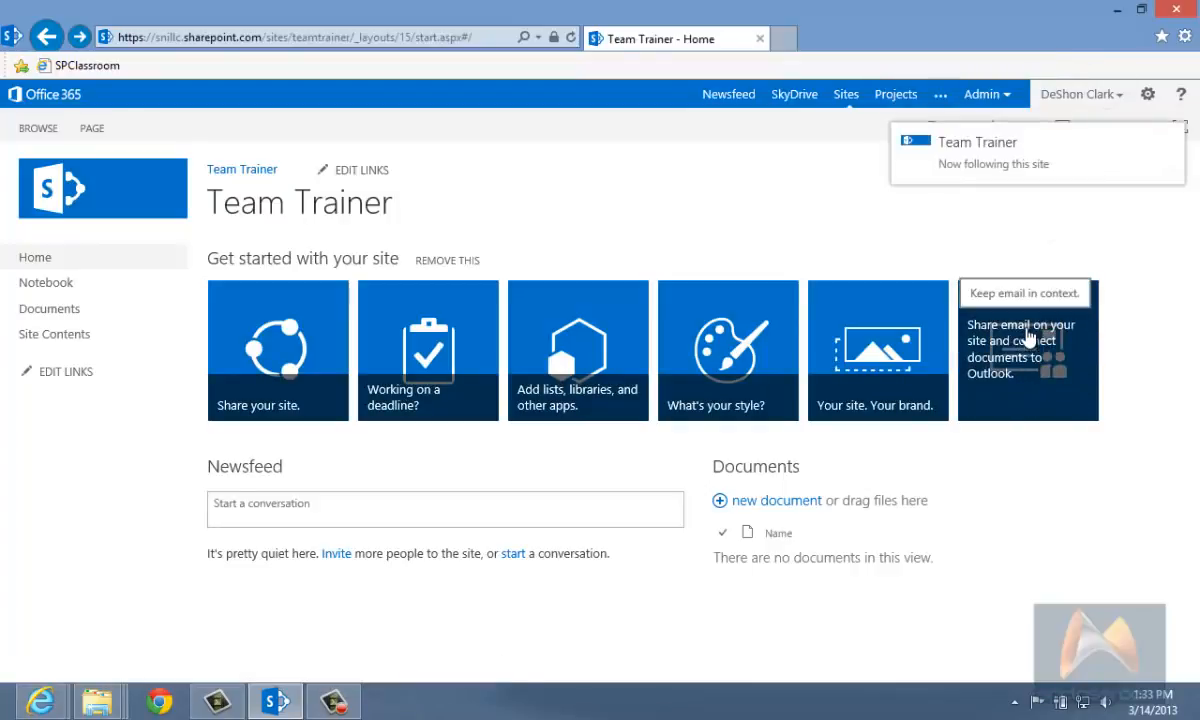
pyautogui.click(842, 98)
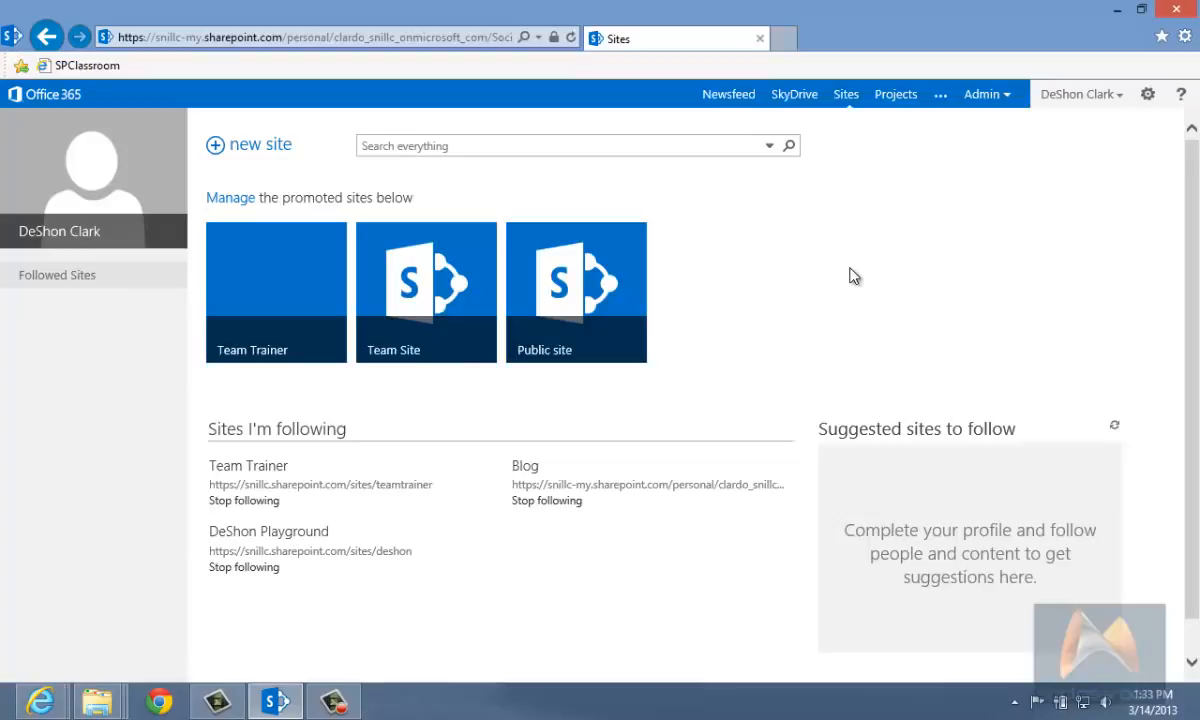
pyautogui.click(46, 36)
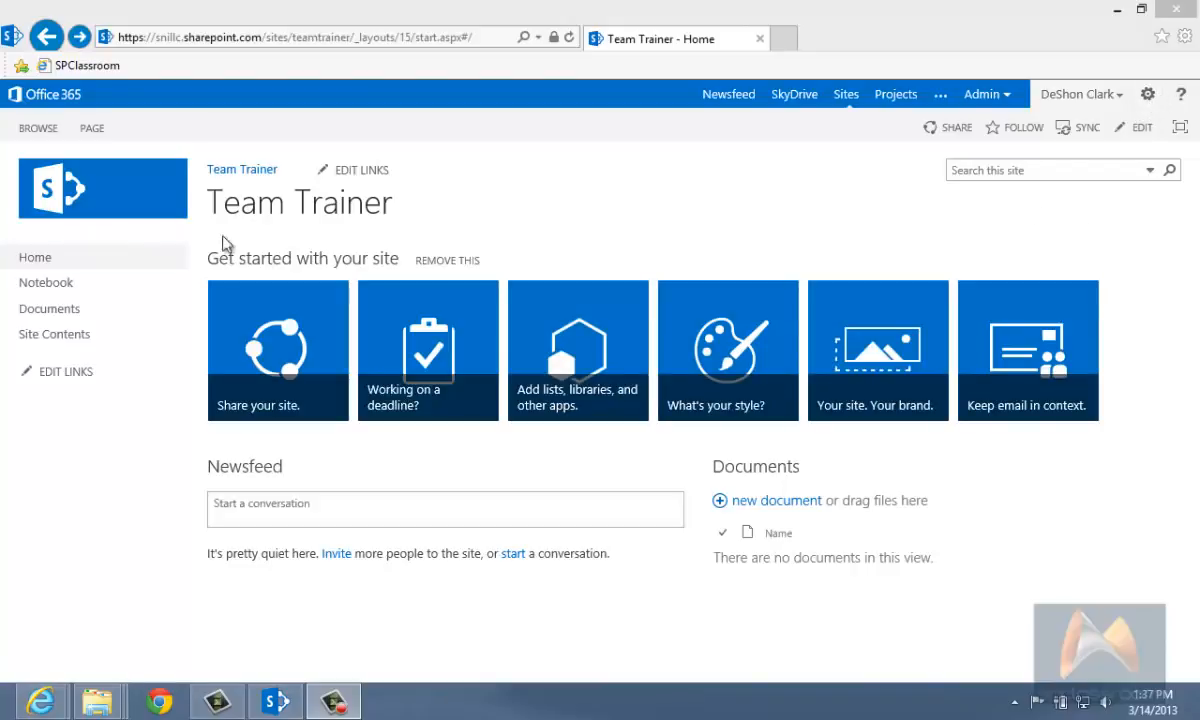
# - Review the site management options available for the Team Trainer site, then dismiss them
pyautogui.click(1149, 97)
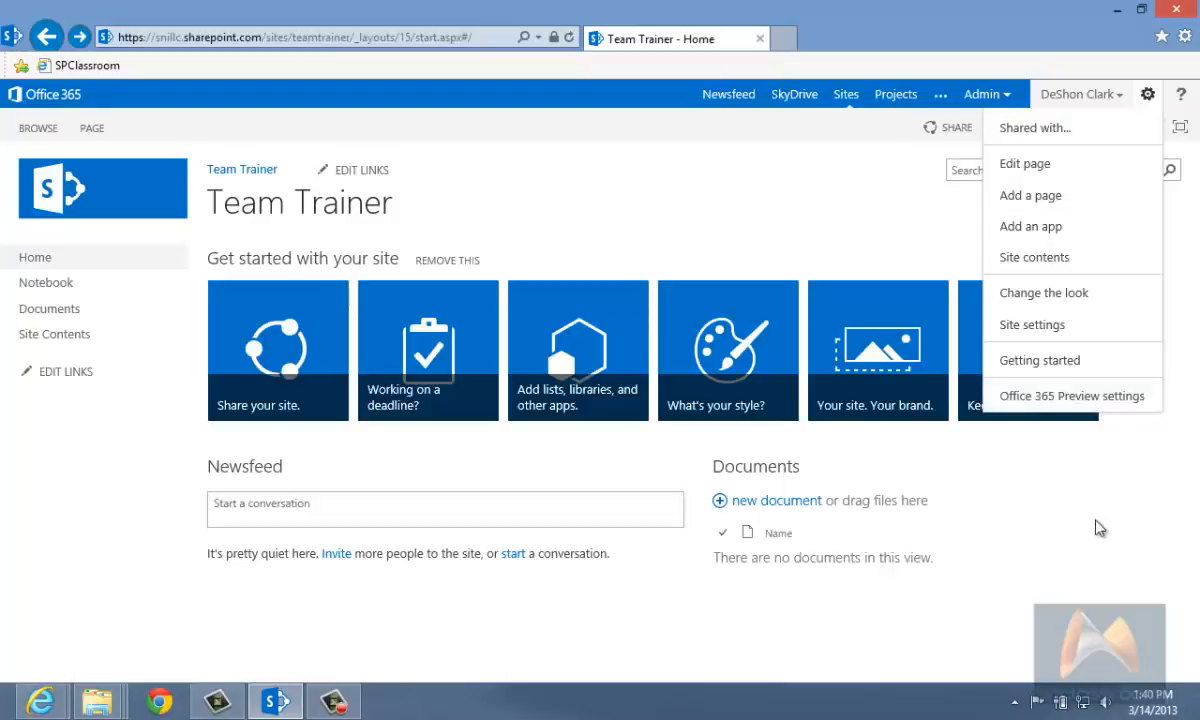
pyautogui.click(1035, 497)
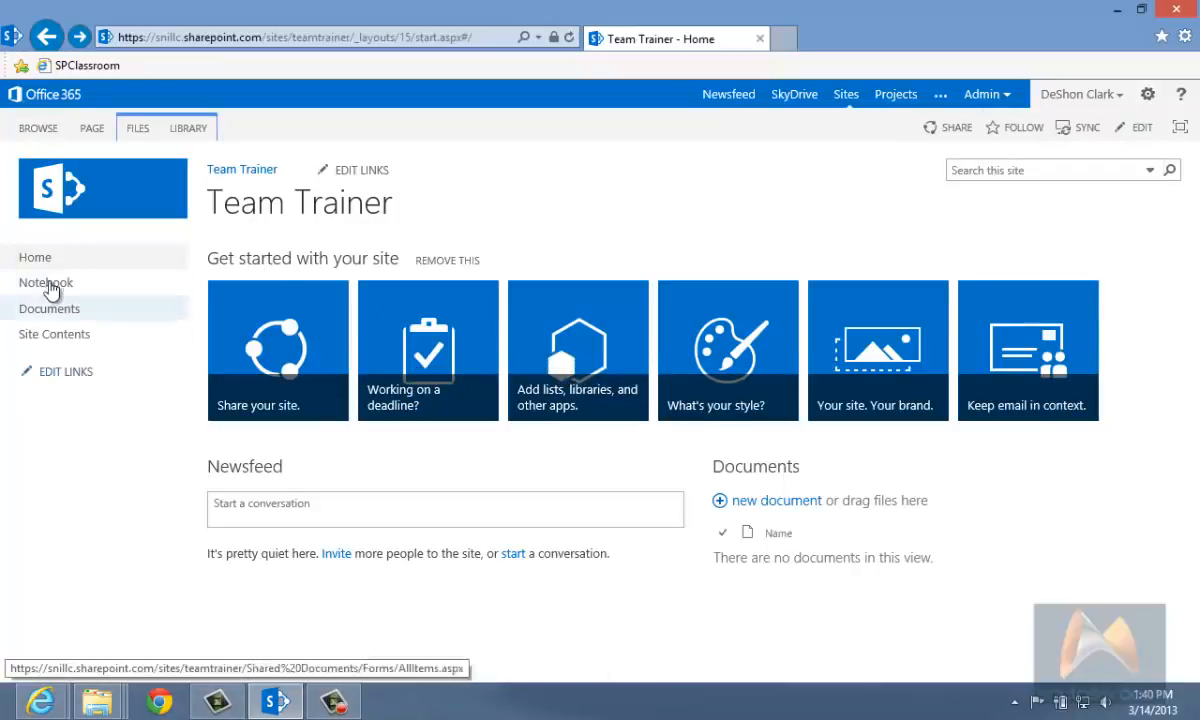
# - Examine the link editing options for the side navigation and the top link bar, cancelling both edits
pyautogui.click(59, 375)
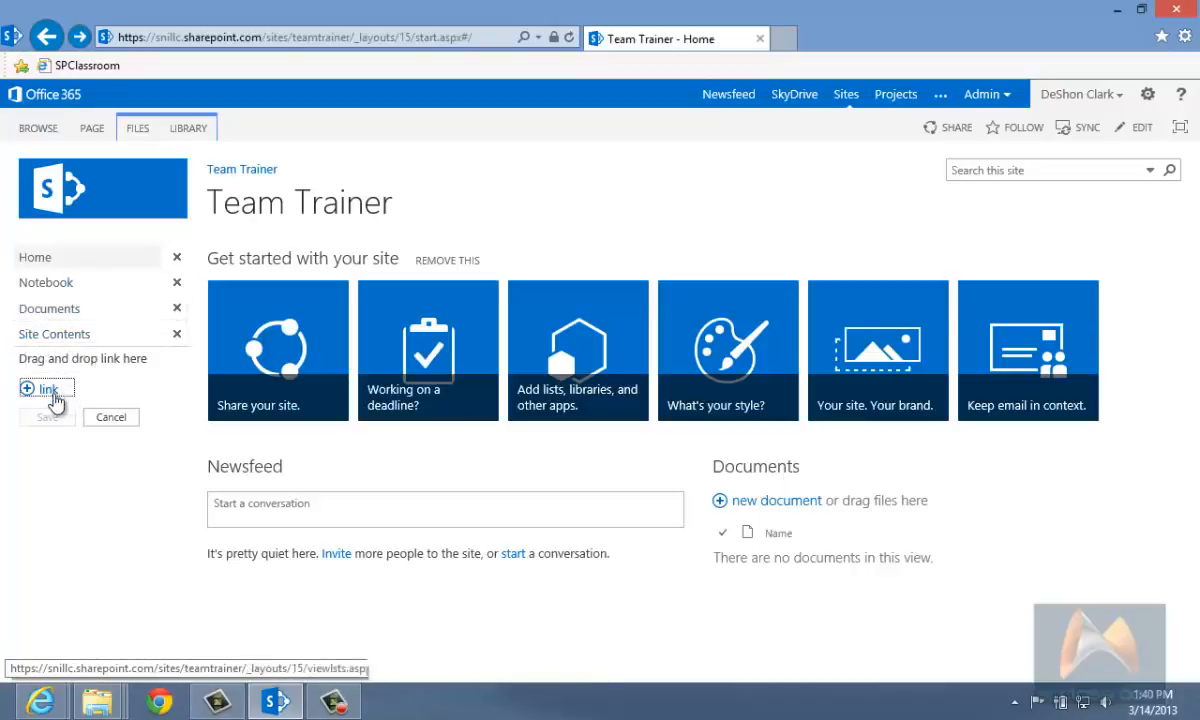
pyautogui.moveTo(46, 390); pyautogui.dragTo(54, 352)
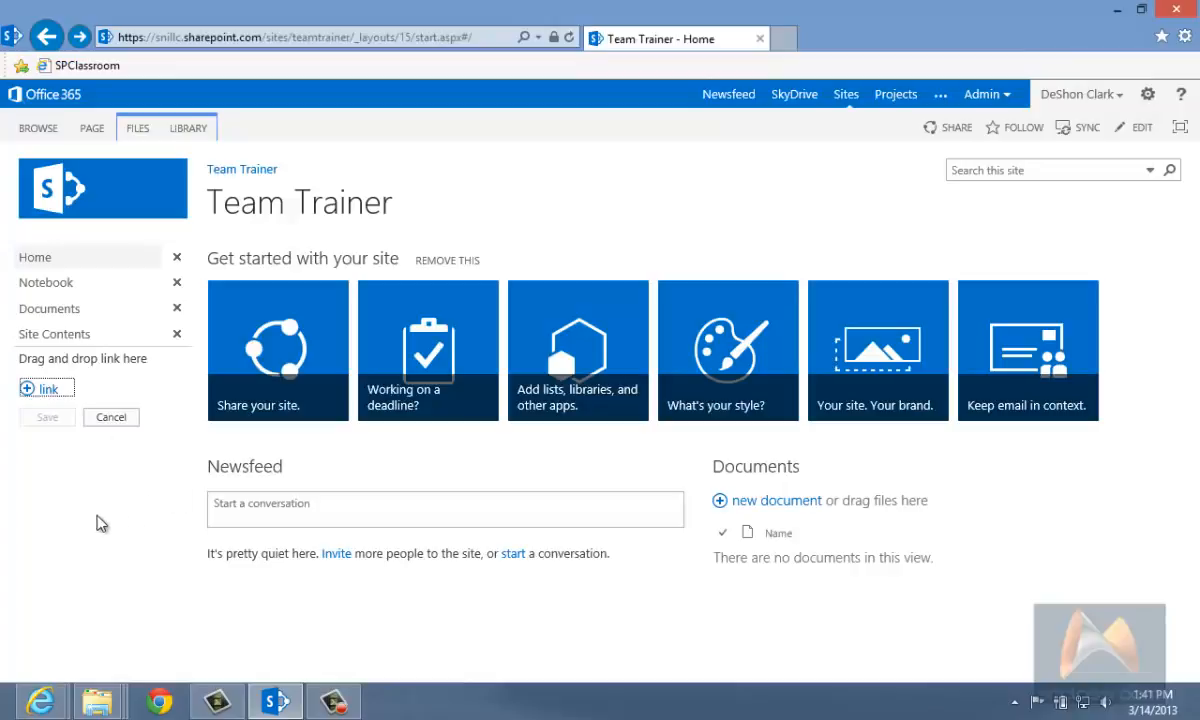
pyautogui.click(114, 384)
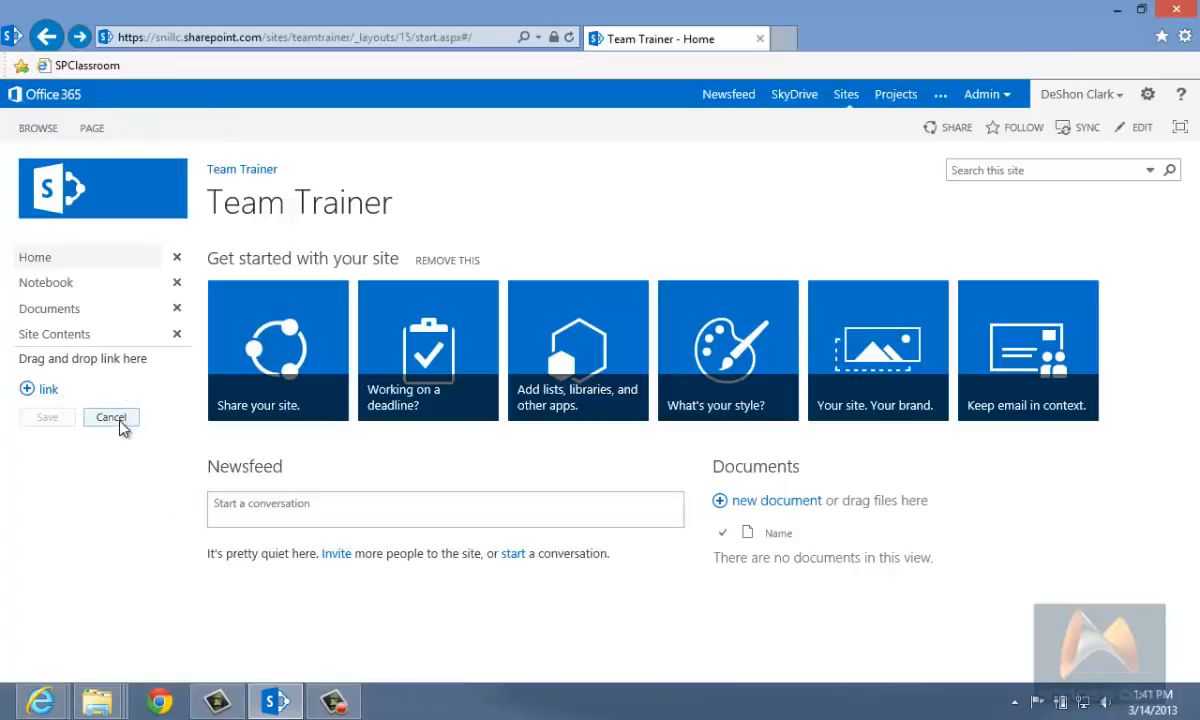
pyautogui.click(113, 418)
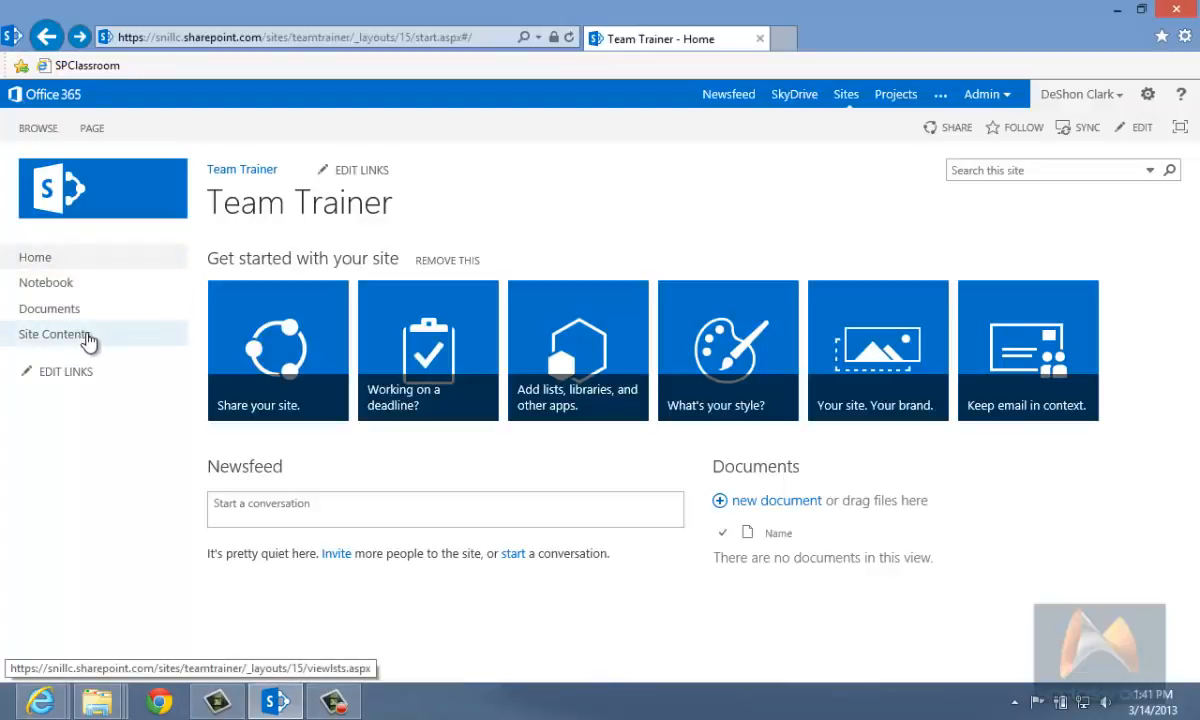
pyautogui.click(366, 172)
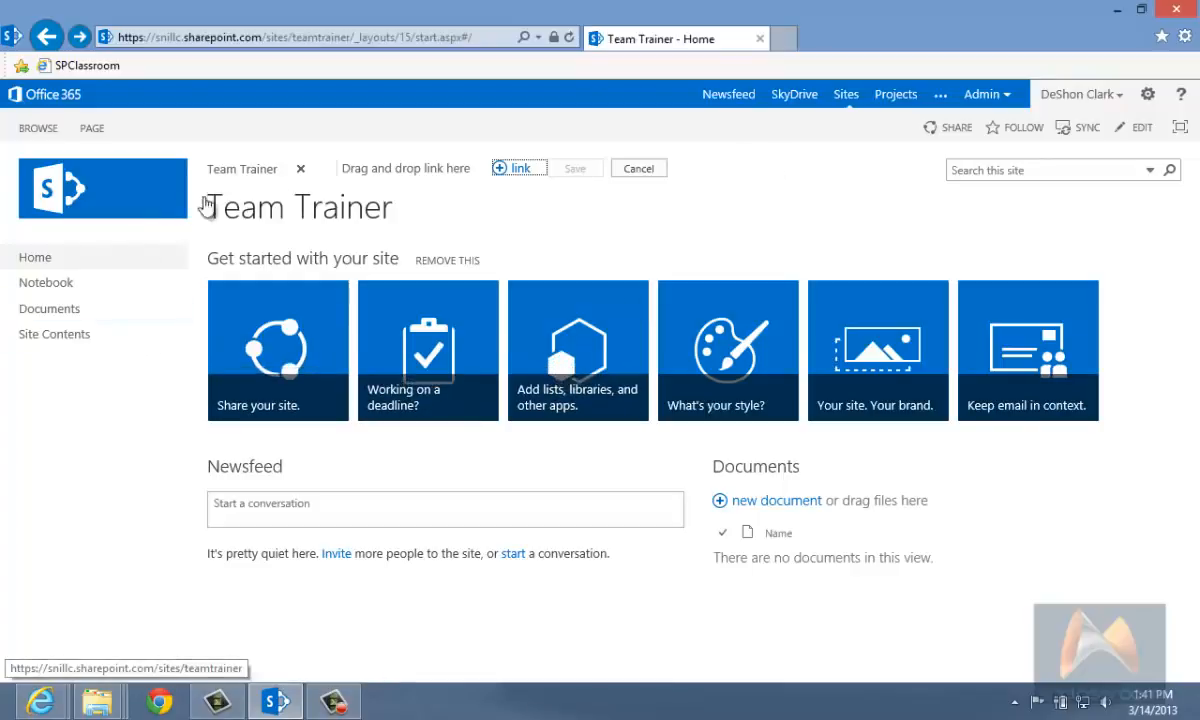
pyautogui.click(639, 169)
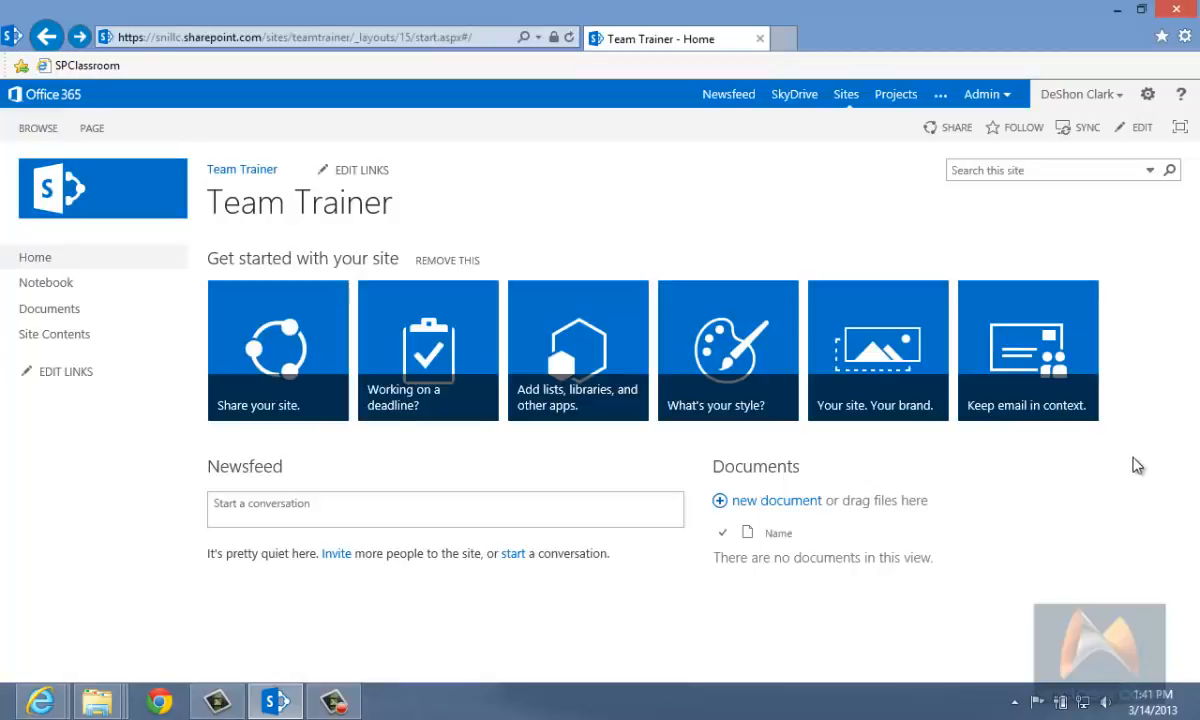
# - Post the message "Sample news feed" to the Team Trainer site's newsfeed
pyautogui.click(300, 515)
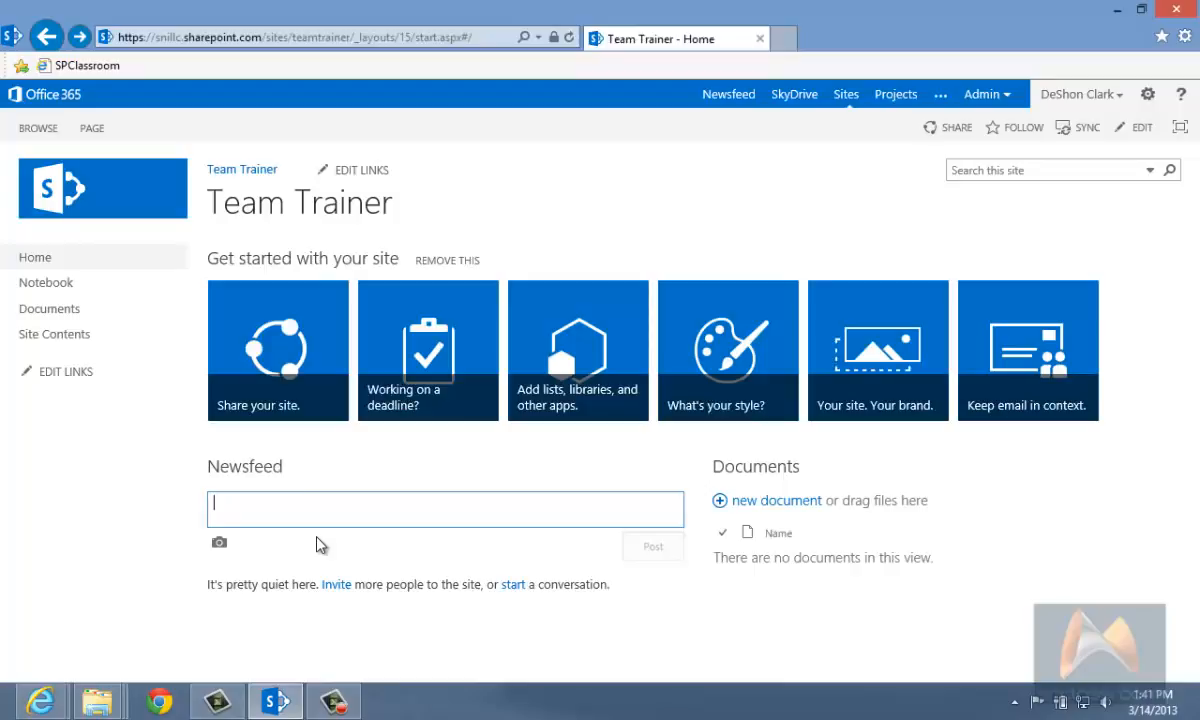
pyautogui.write('Sample ')
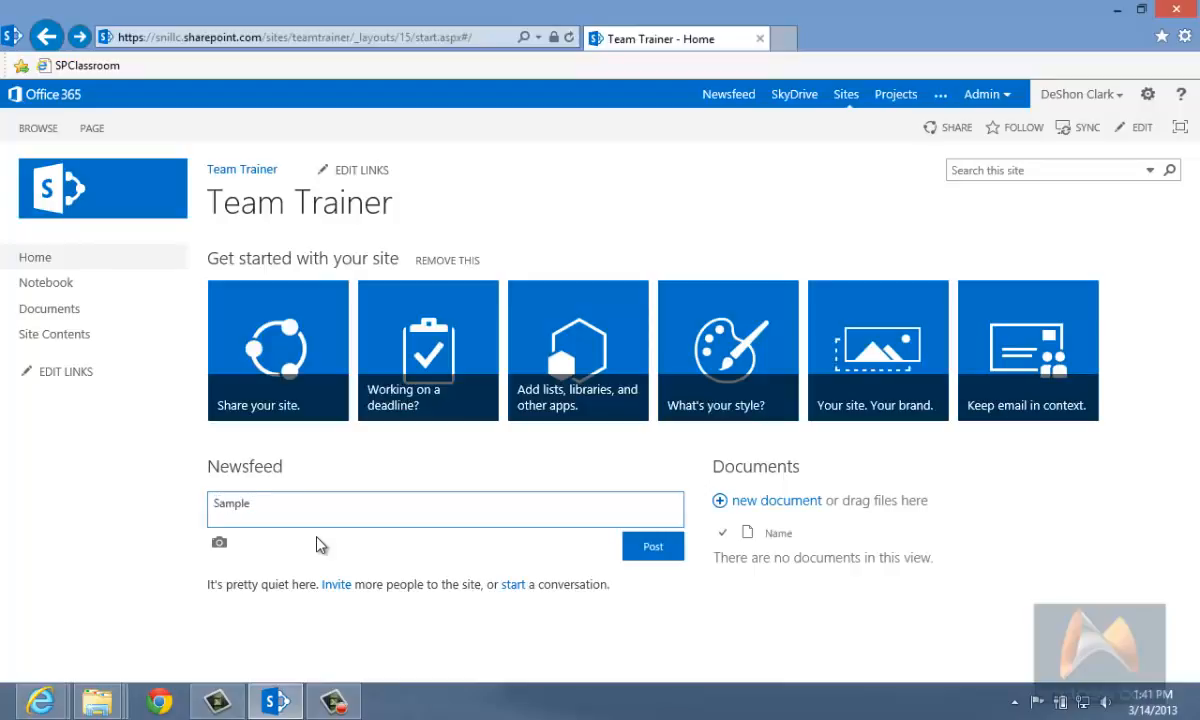
pyautogui.write('news feed')
pyautogui.press('Return')
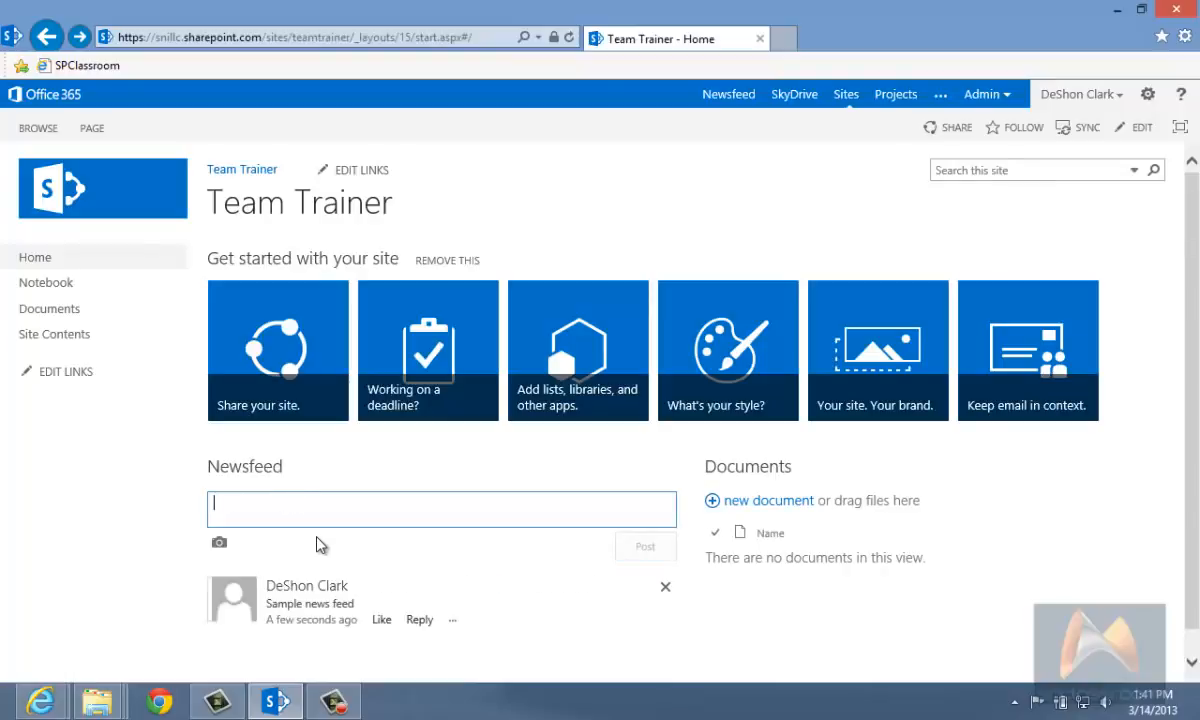
# - Select the Documents web part on the home page and review its file and library commands
pyautogui.scroll(-1, 368, 625)
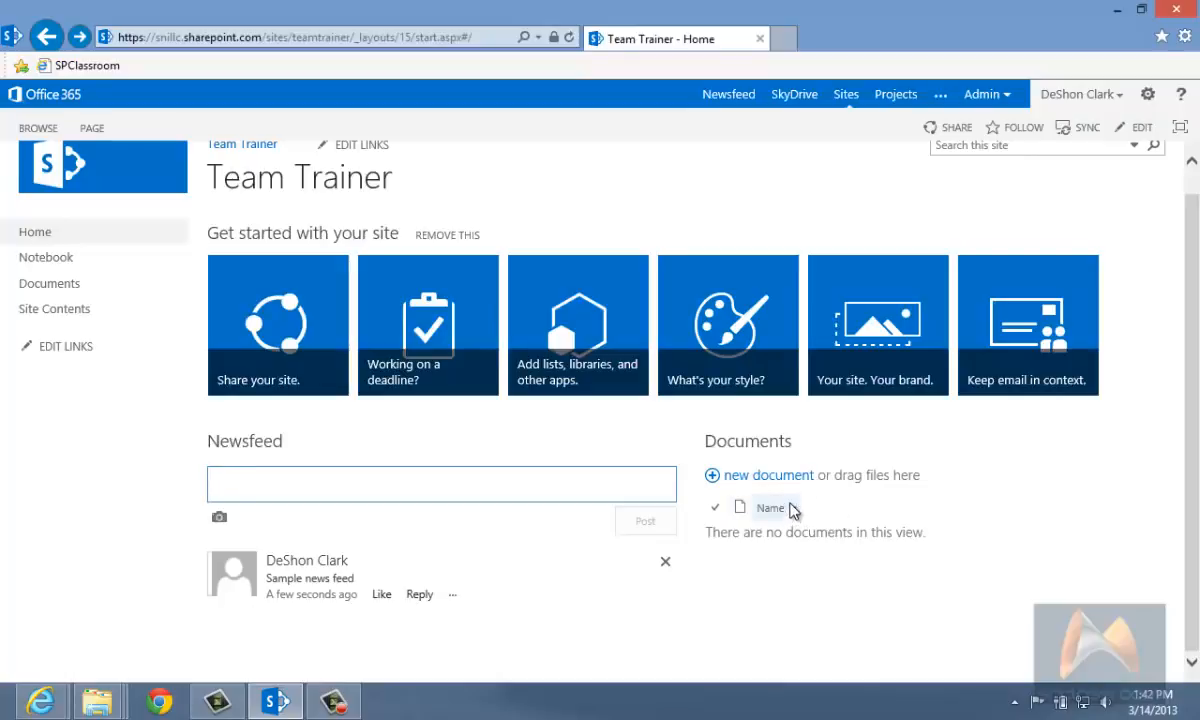
pyautogui.click(797, 513)
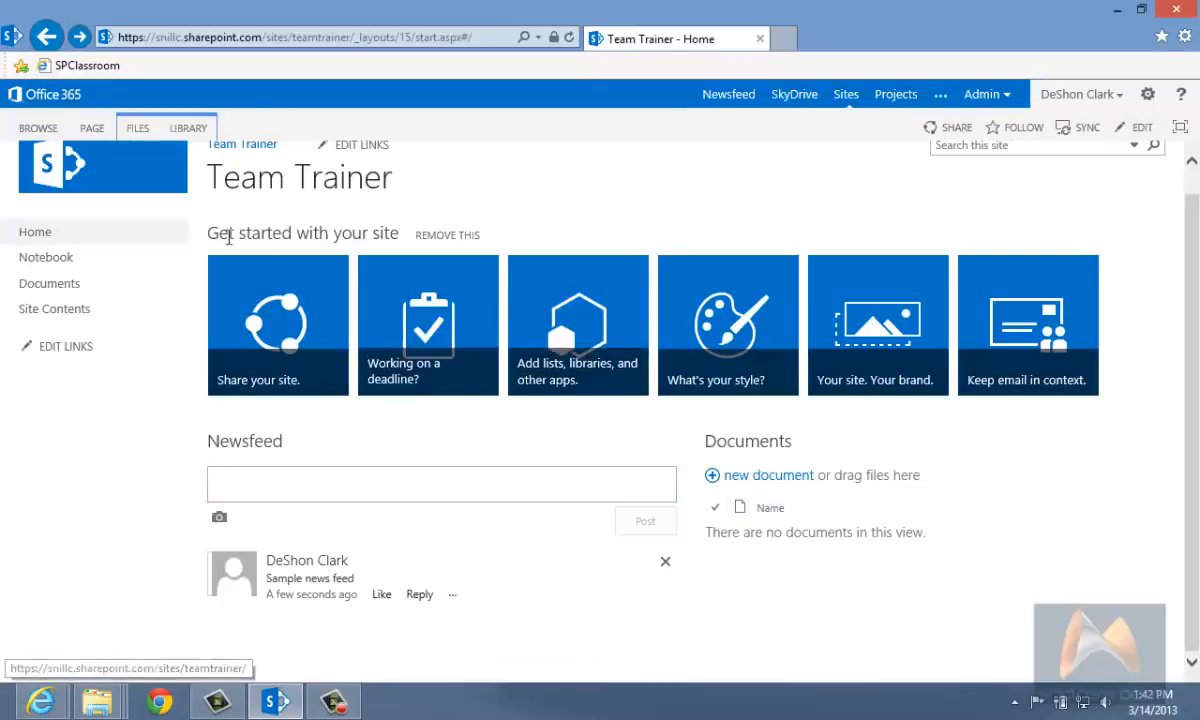
pyautogui.click(138, 130)
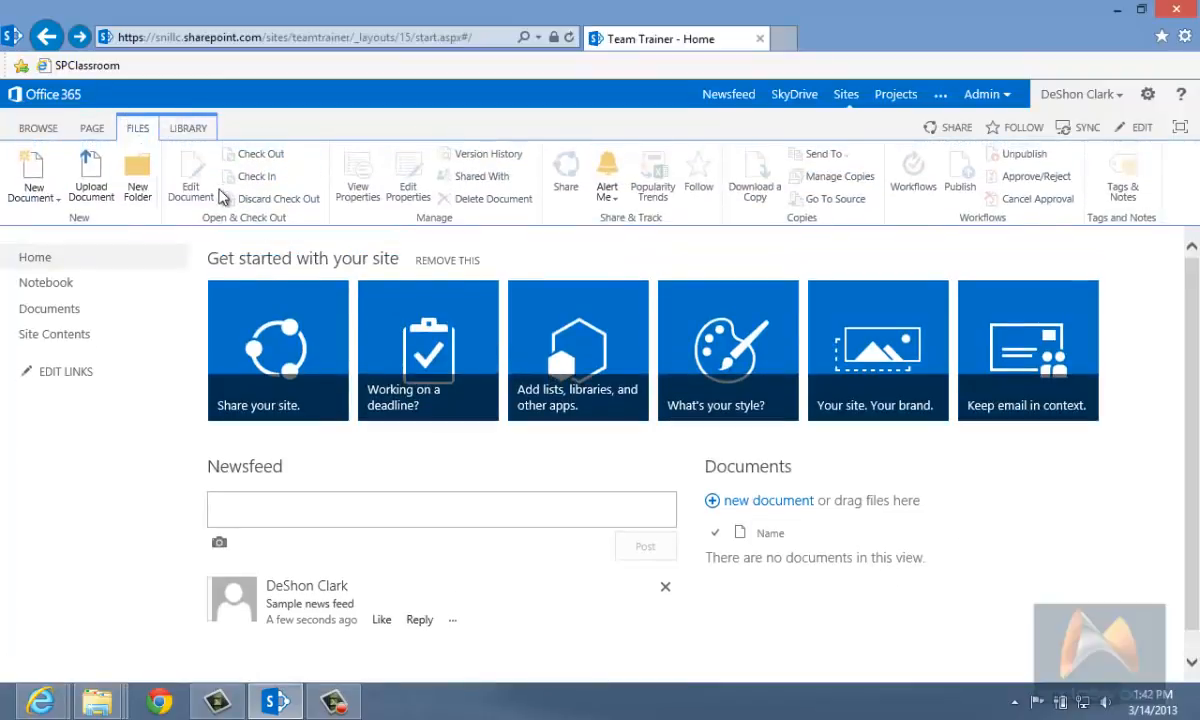
pyautogui.click(192, 130)
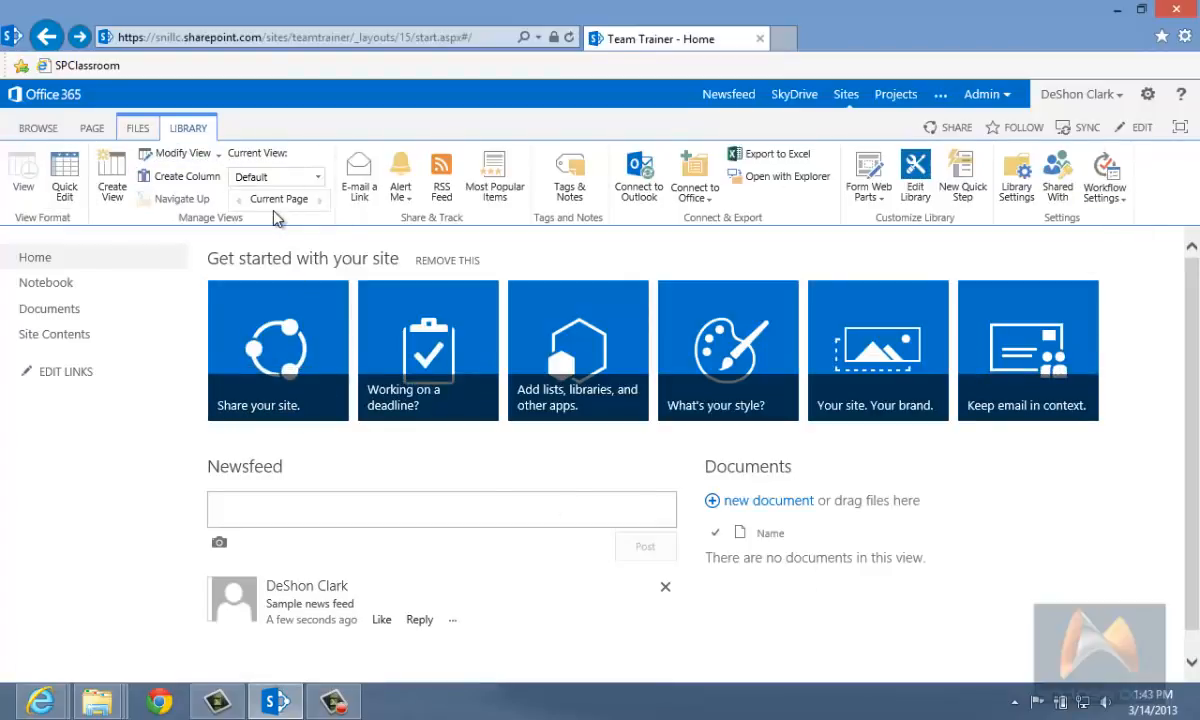
pyautogui.click(1040, 585)
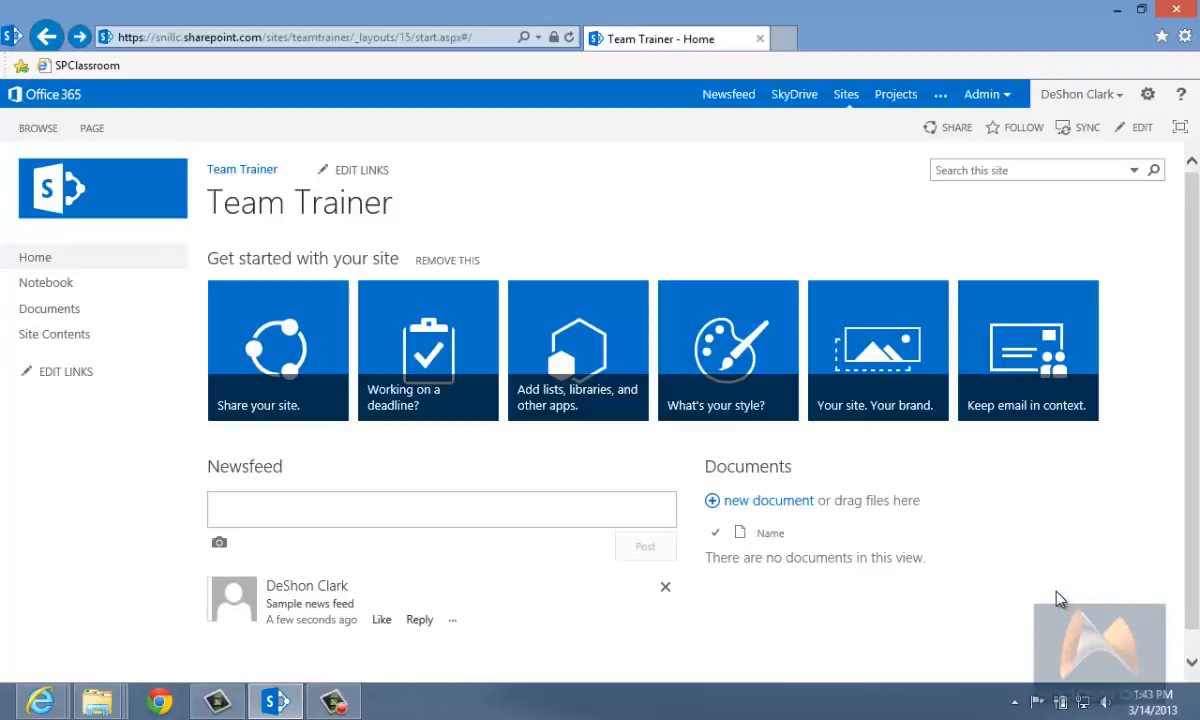
# - Open the page for adding an app to the site and browse the noteworthy and available built-in apps
pyautogui.click(1147, 96)
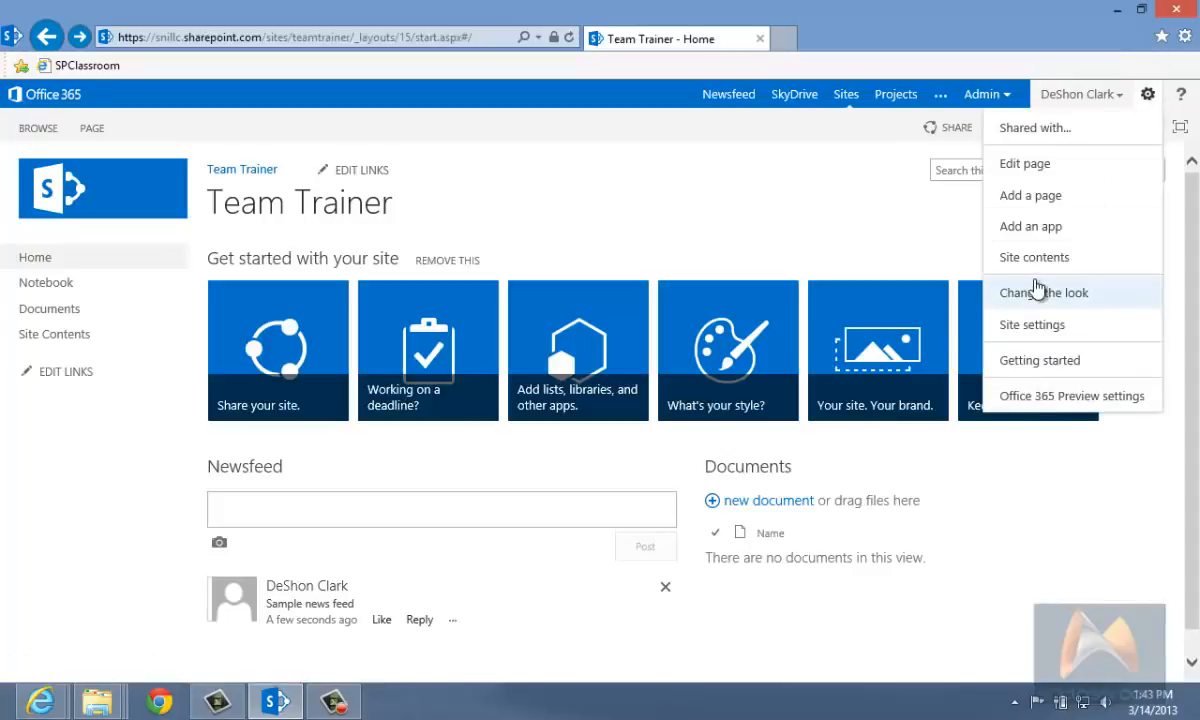
pyautogui.click(1038, 229)
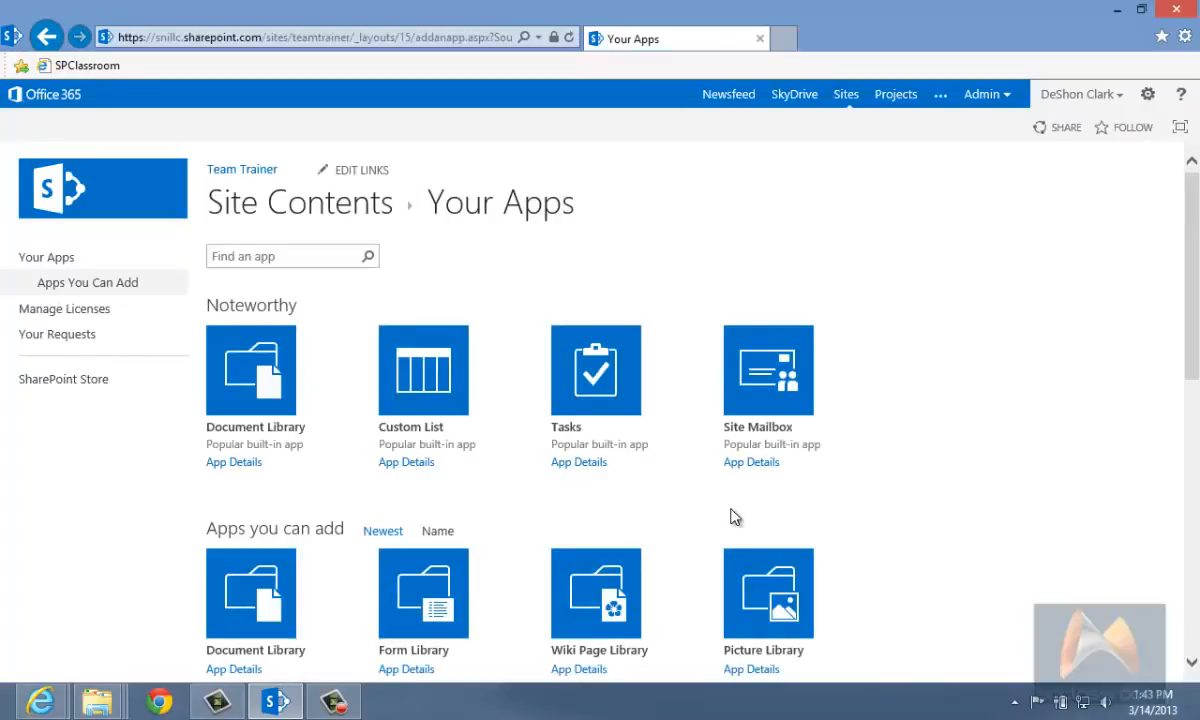
pyautogui.scroll(-1, 990, 505)
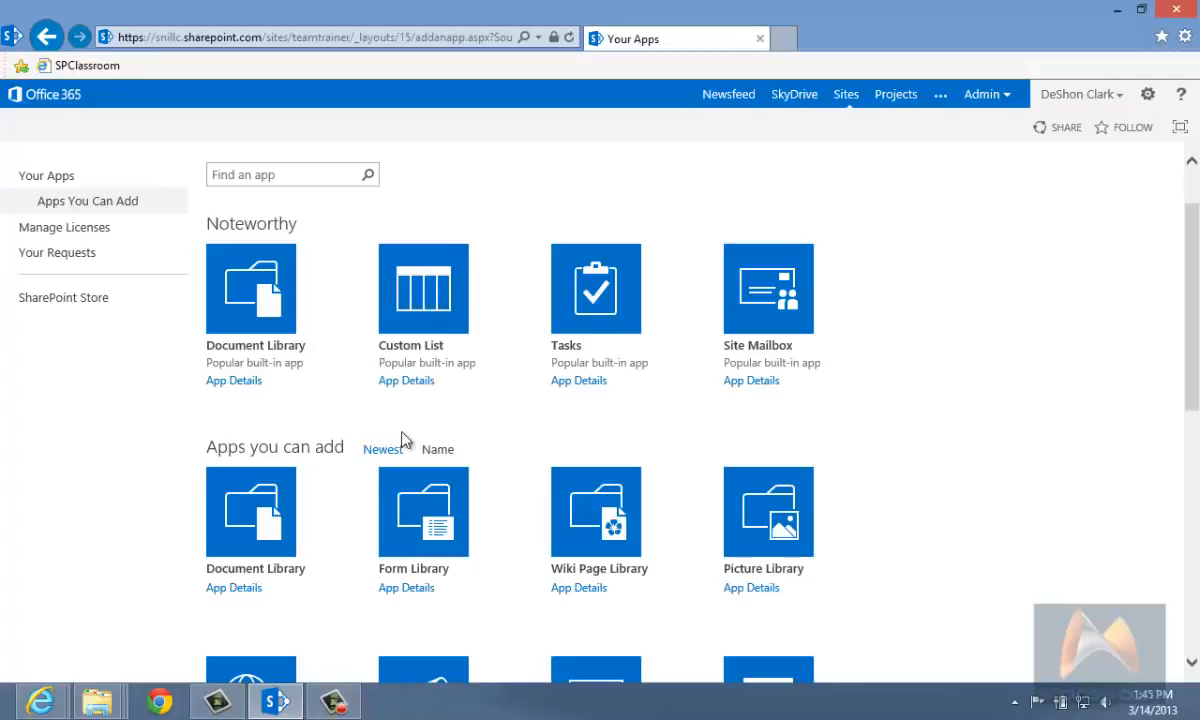
pyautogui.scroll(-4, 950, 430)
pyautogui.scroll(-2, 952, 434)
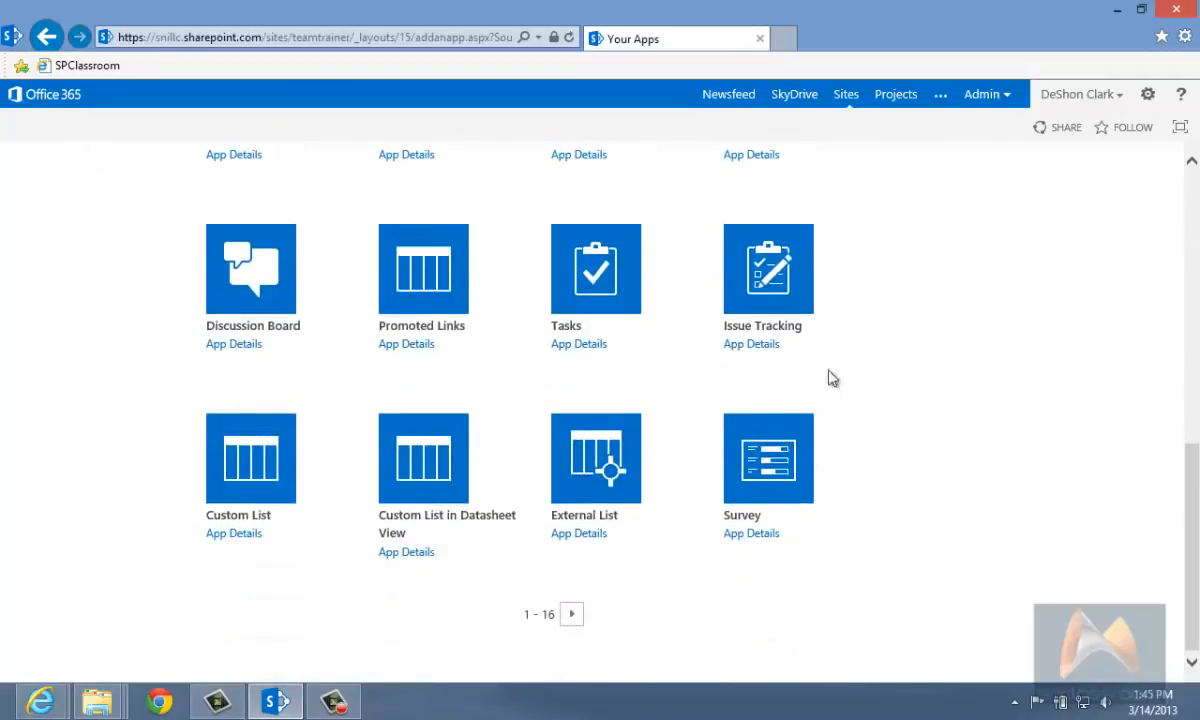
pyautogui.scroll(3, 820, 319)
pyautogui.scroll(3, 182, 337)
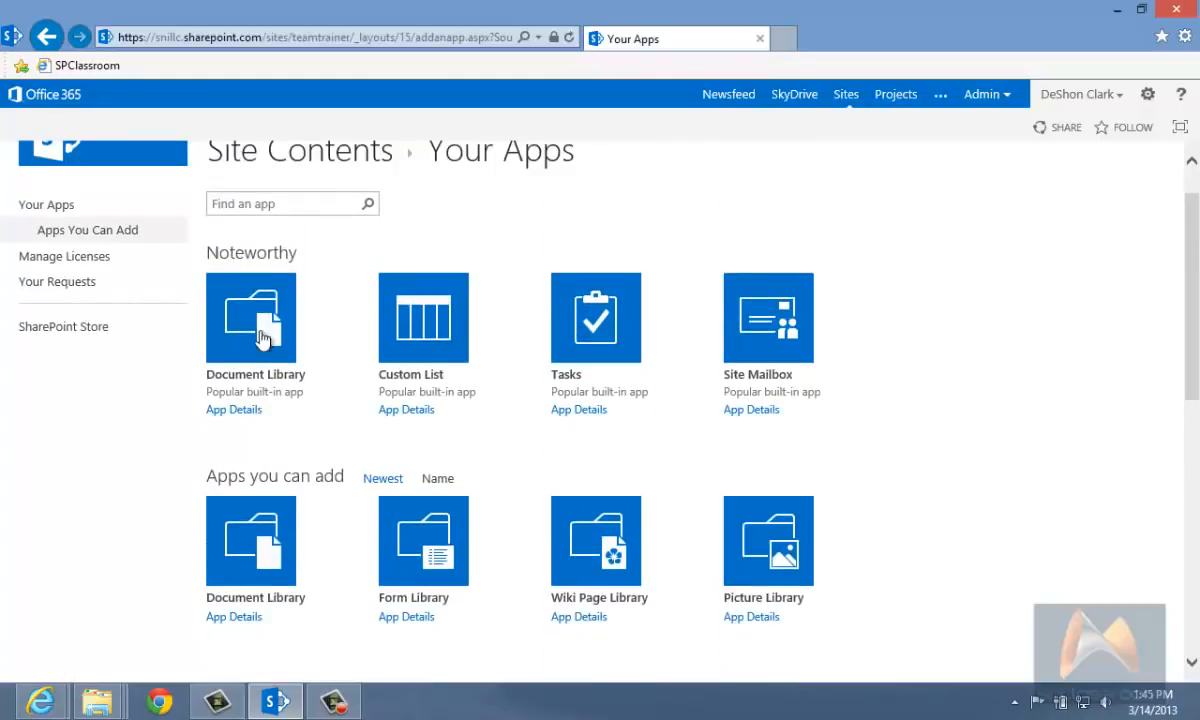
pyautogui.scroll(-2, 632, 460)
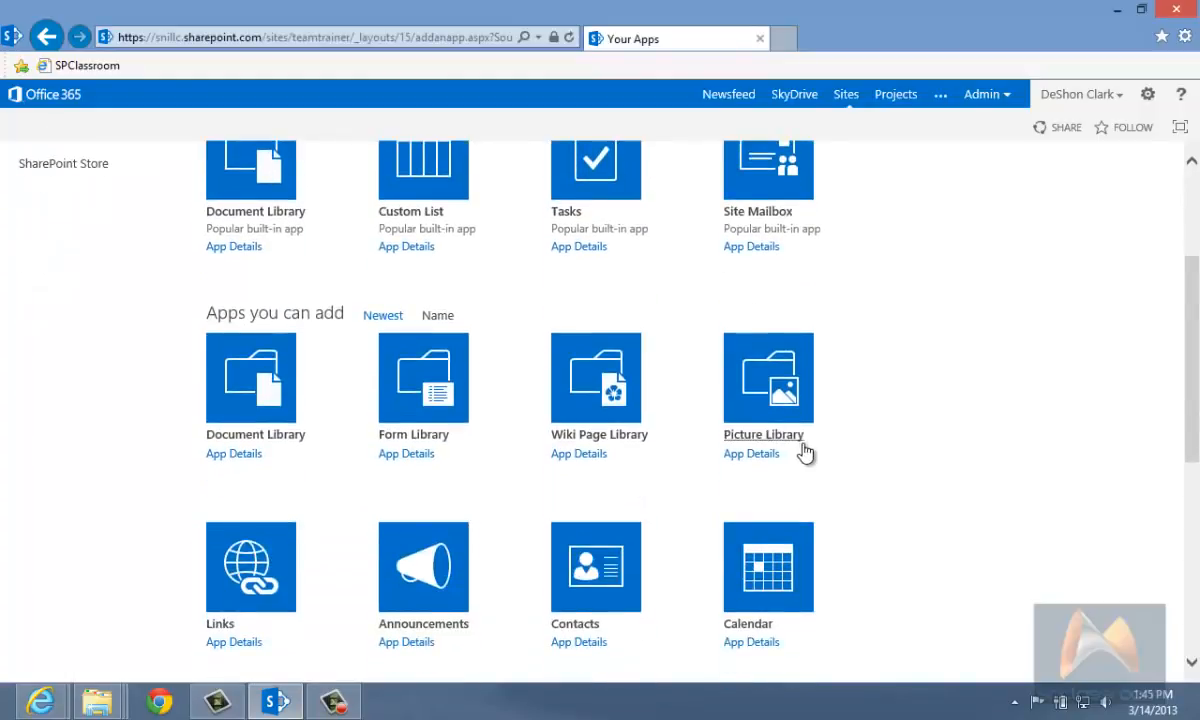
pyautogui.scroll(-1, 805, 452)
pyautogui.scroll(3, 806, 450)
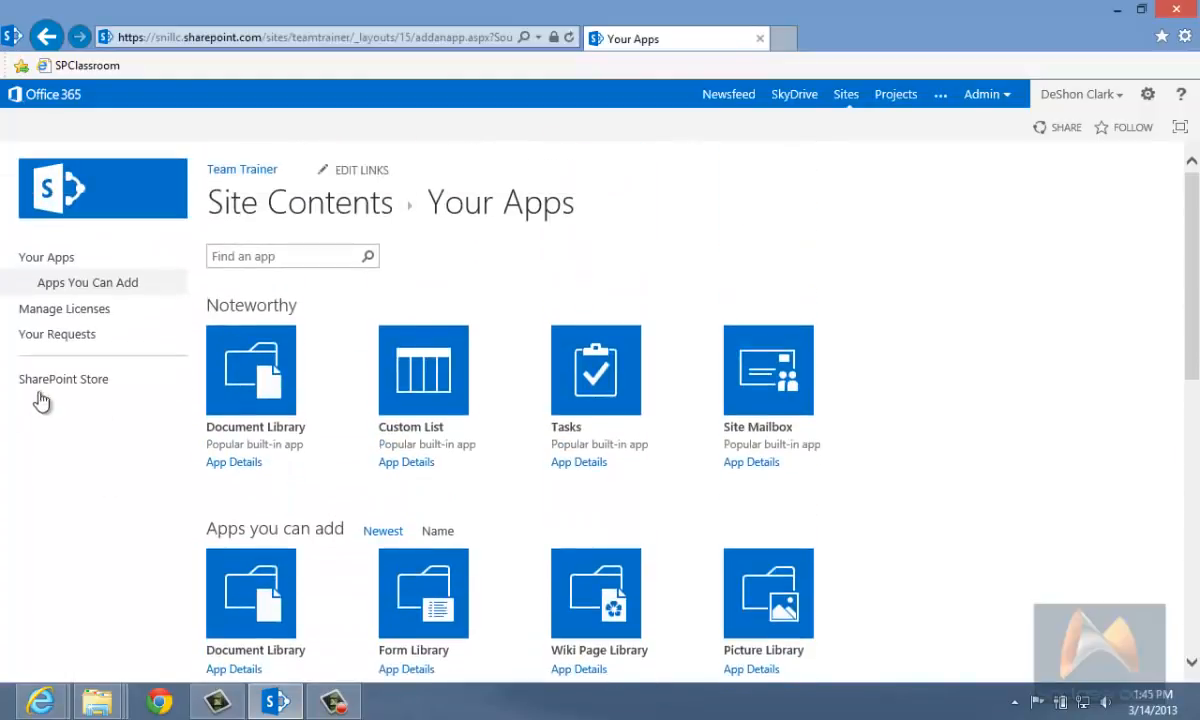
# - Open the SharePoint Store and browse its featured and most relevant apps
pyautogui.click(60, 385)
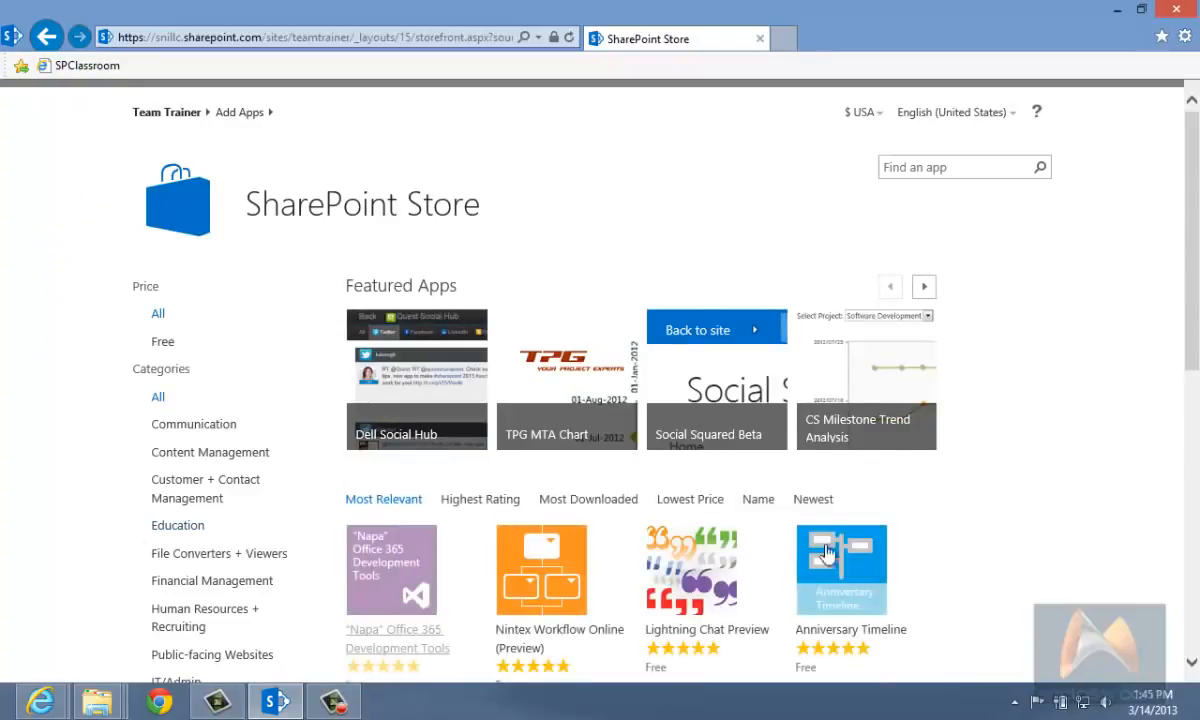
pyautogui.scroll(-3, 1003, 563)
pyautogui.scroll(-8, 1010, 556)
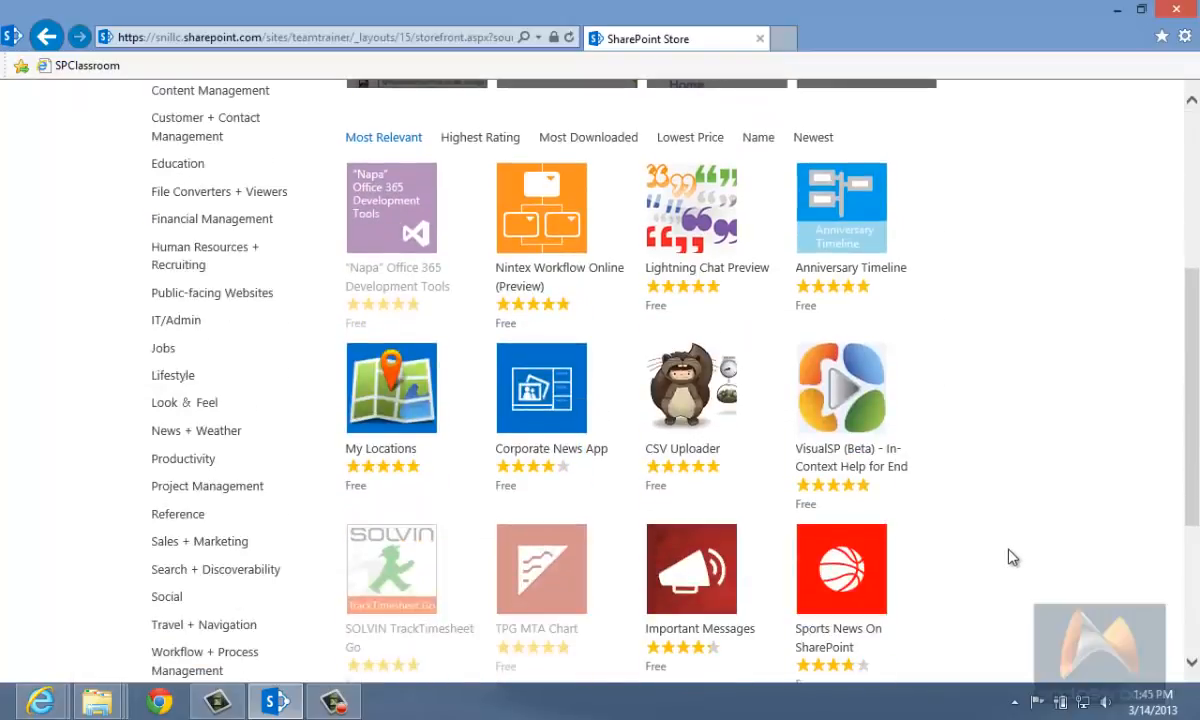
pyautogui.scroll(8, 1015, 555)
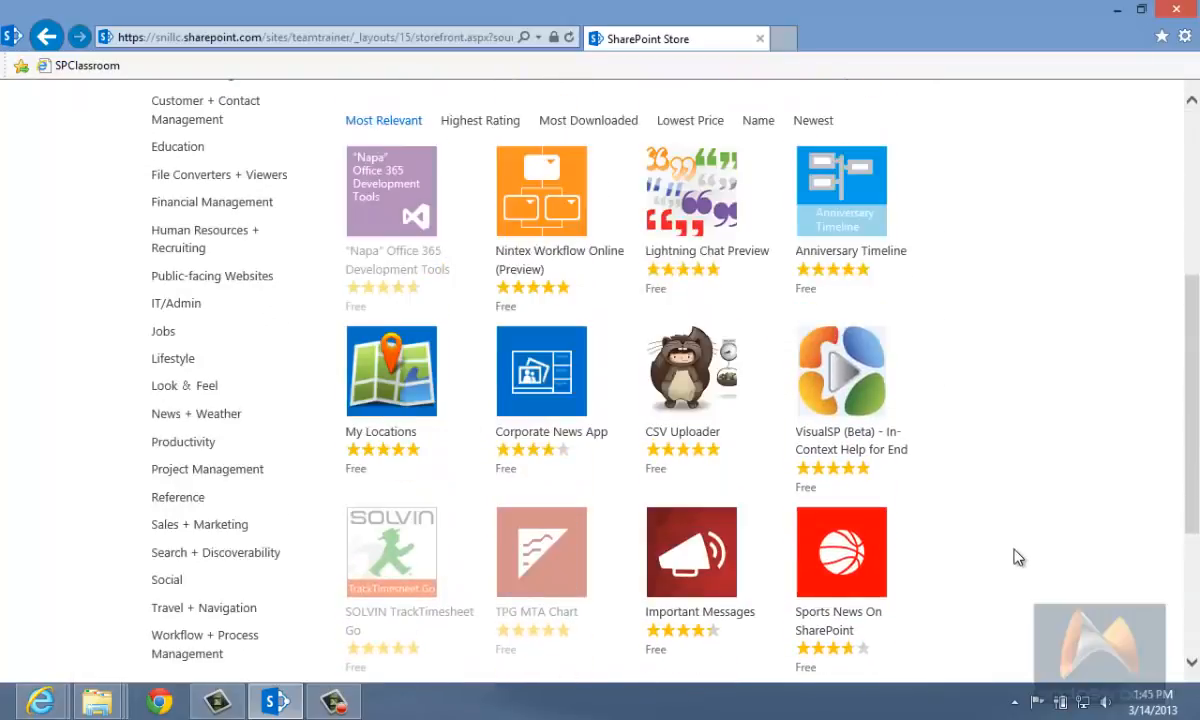
pyautogui.scroll(1, 945, 510)
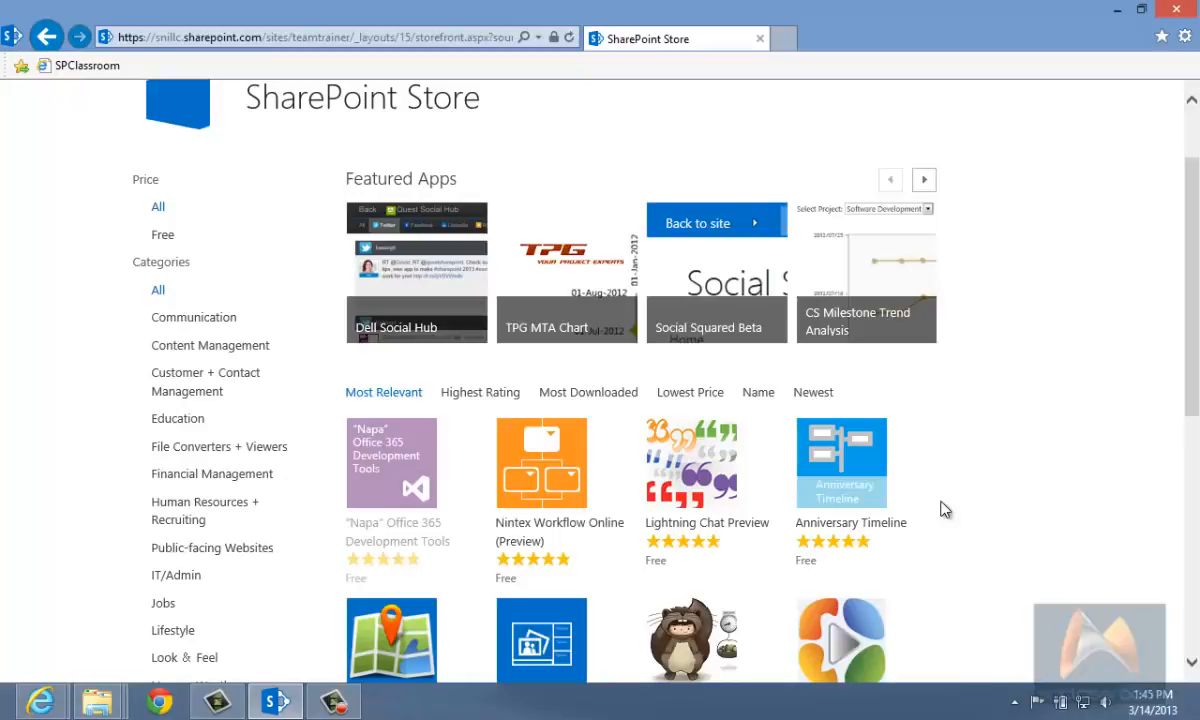
# - Browse the SharePoint Store's app list and view the Financial Management and Public-facing Websites categories
pyautogui.scroll(-3, 943, 509)
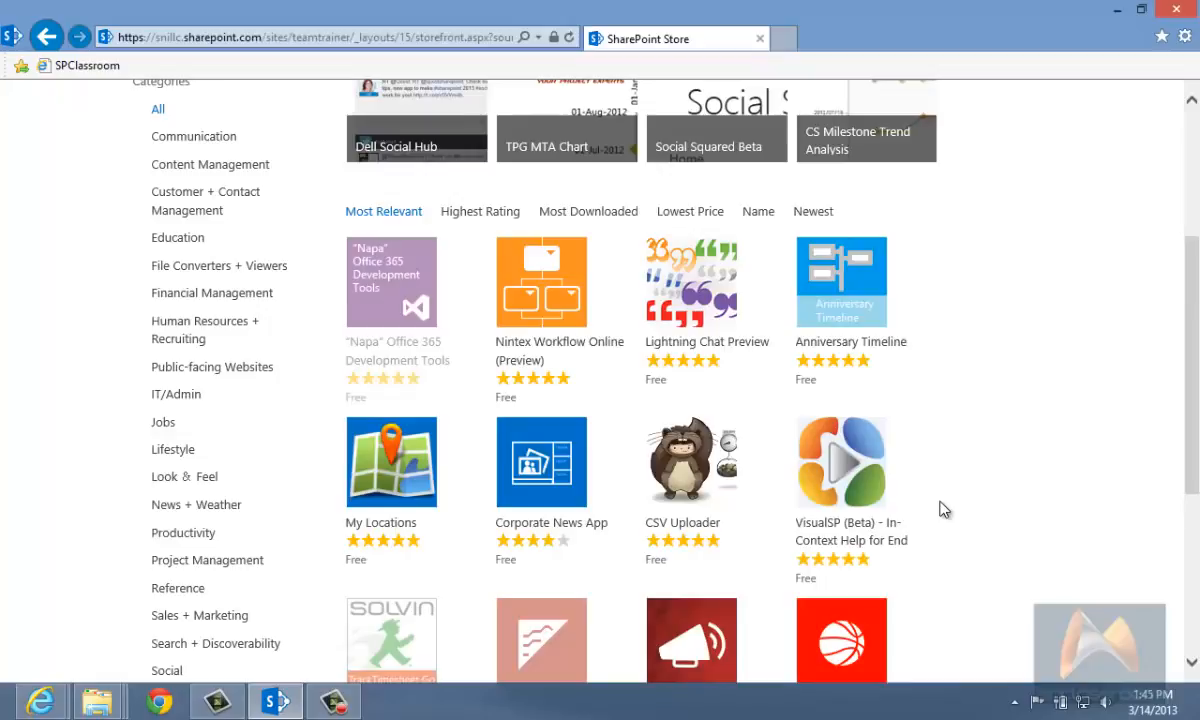
pyautogui.click(203, 300)
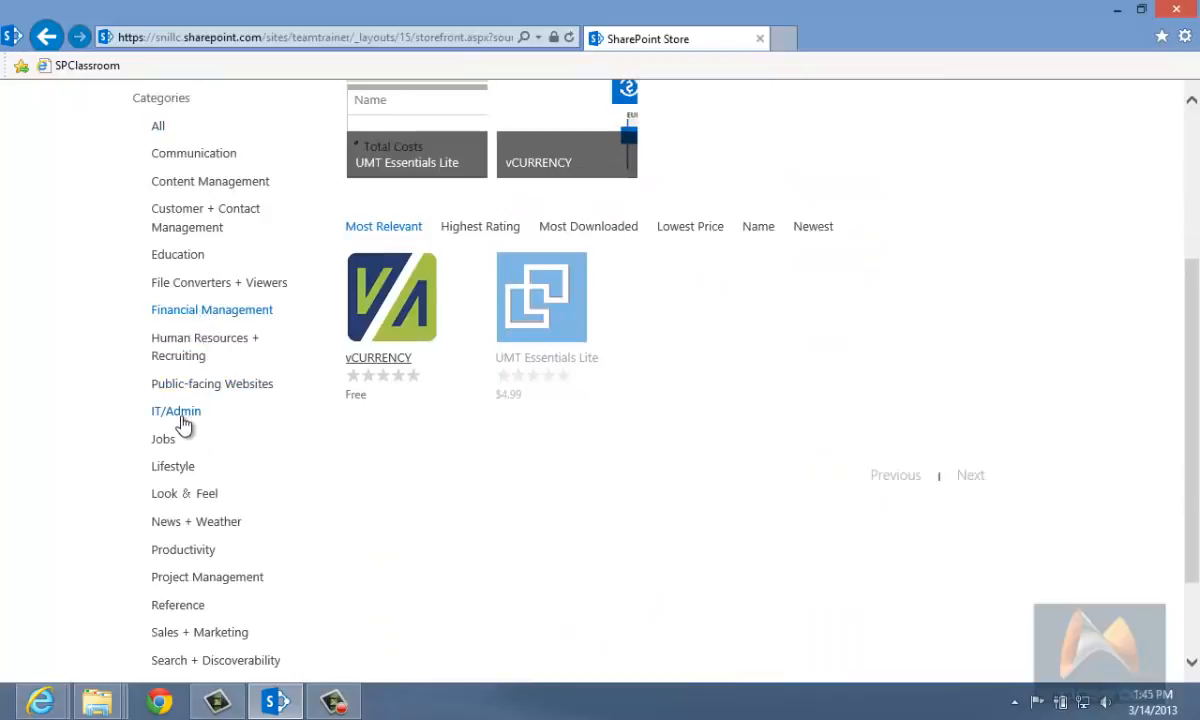
pyautogui.click(192, 386)
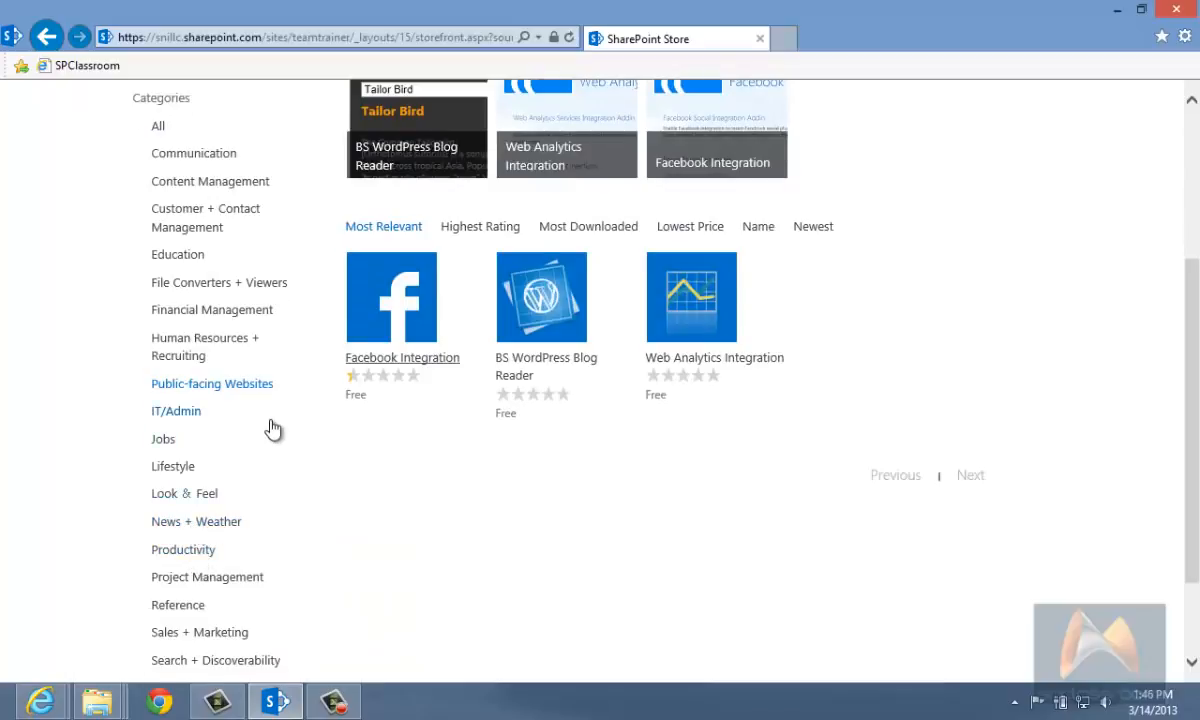
pyautogui.scroll(3, 272, 422)
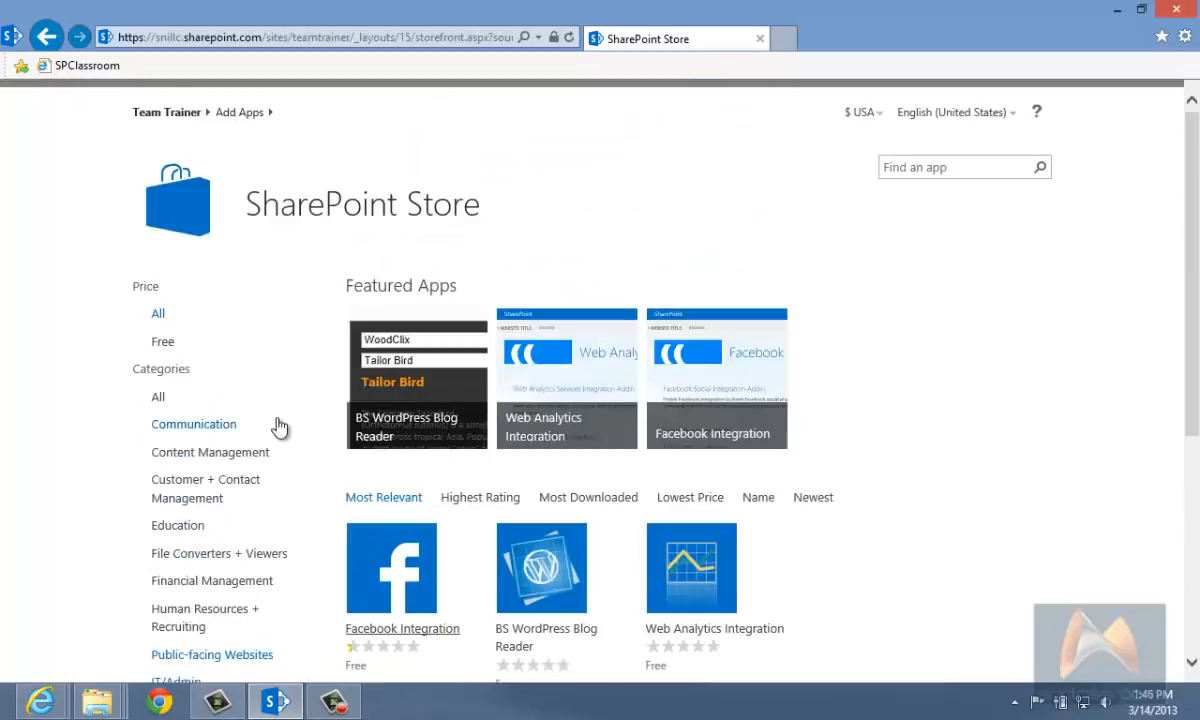
# - Return to the Team Trainer home page and add it to the browser's favorites bar
pyautogui.click(166, 113)
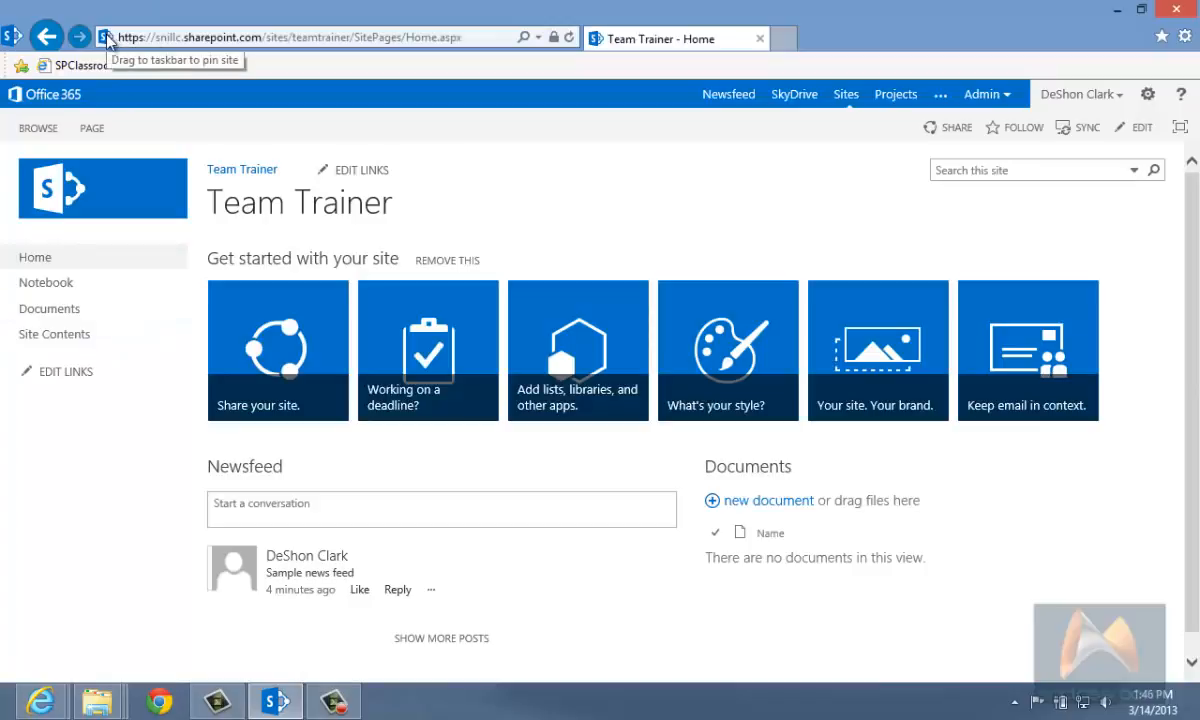
pyautogui.moveTo(108, 42); pyautogui.dragTo(175, 65)
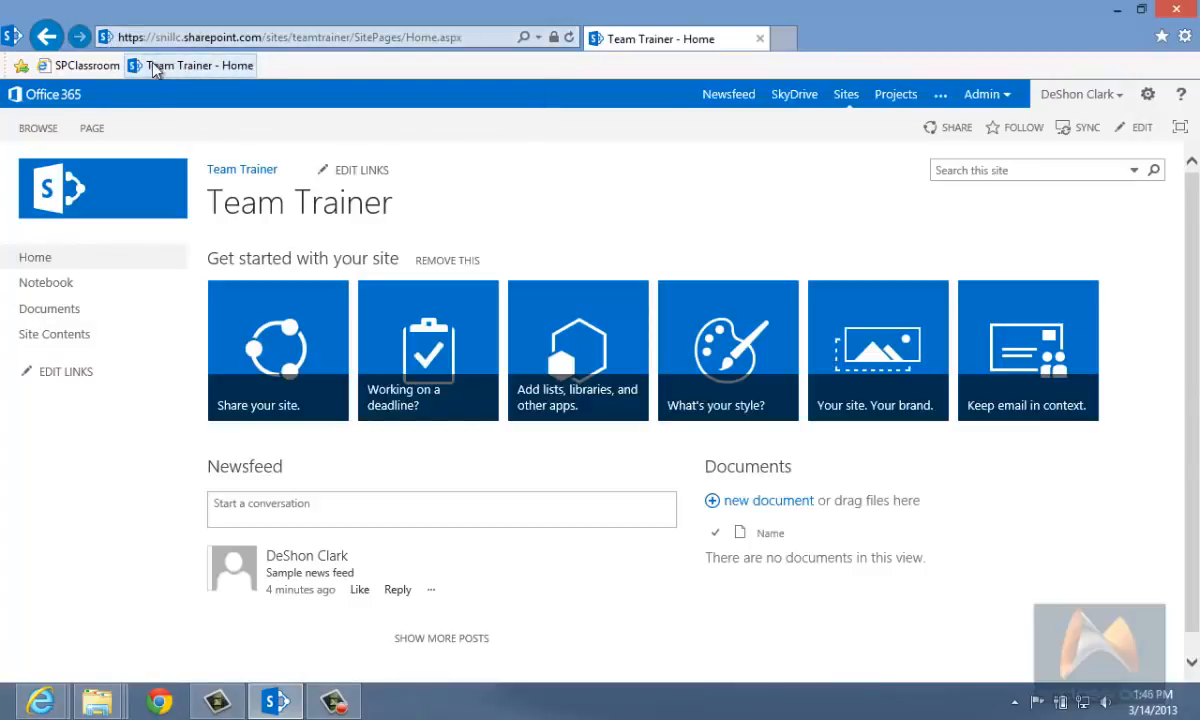
pyautogui.rightClick(165, 70)
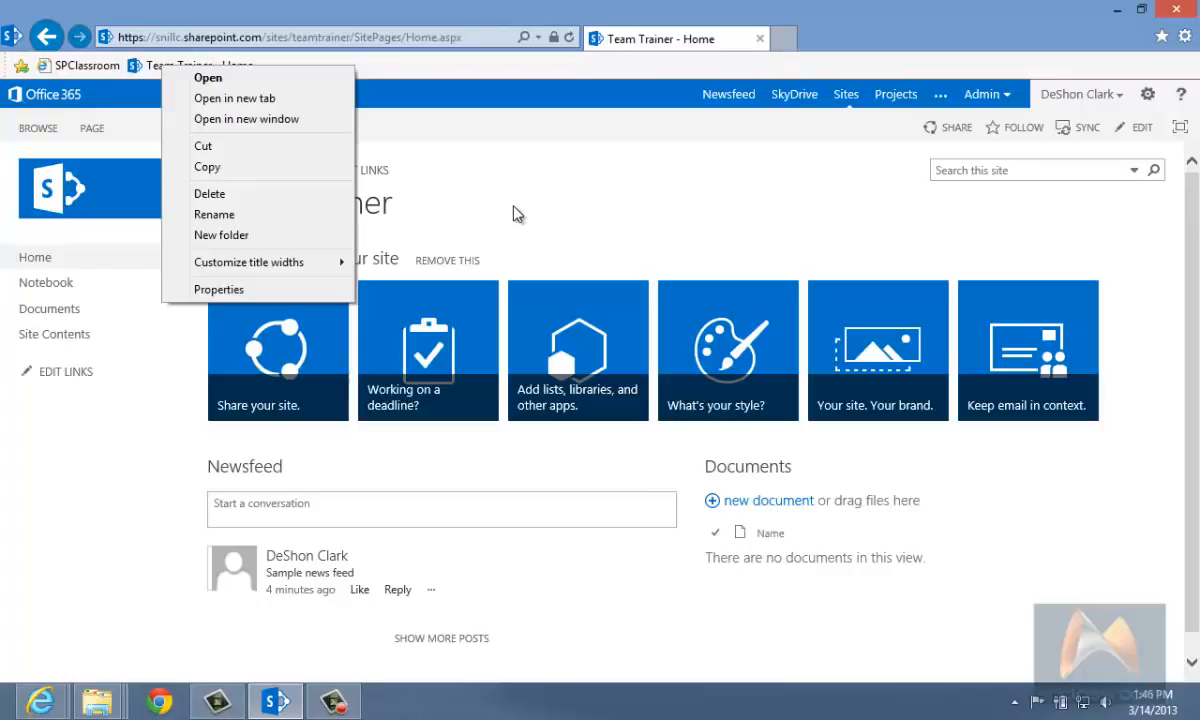
pyautogui.click(476, 68)
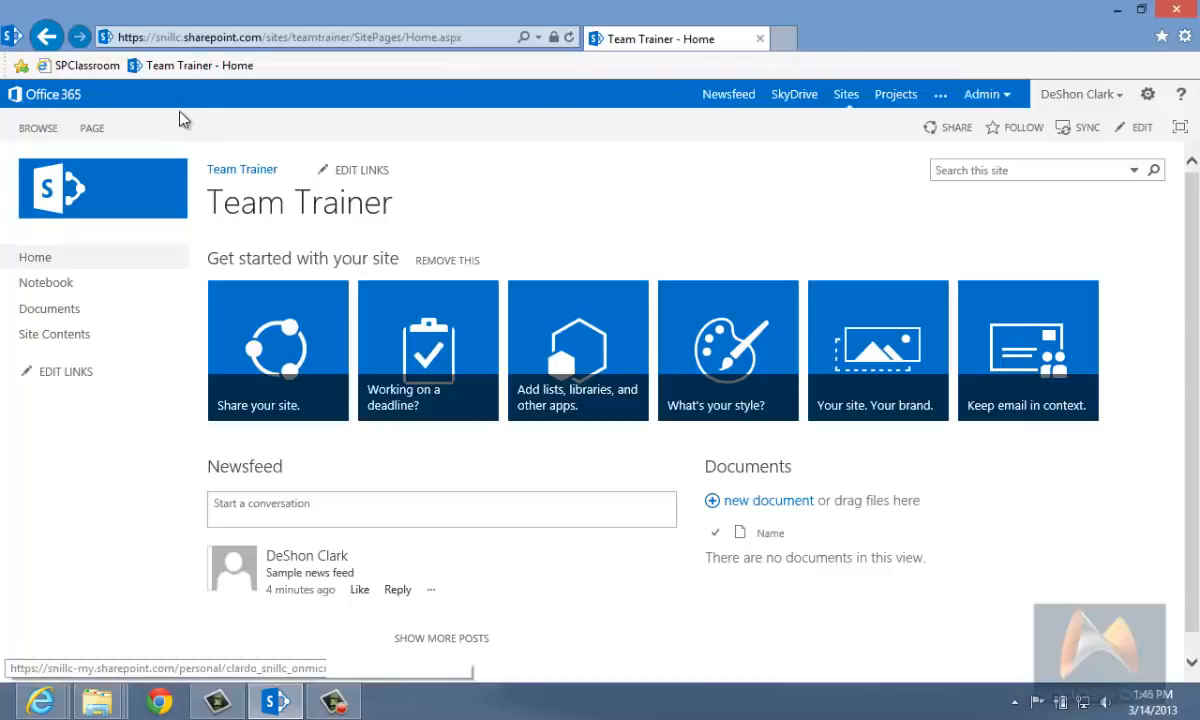
# - Rename the Team Trainer favorite in the favorites bar to "TeamTrainer"
pyautogui.rightClick(194, 68)
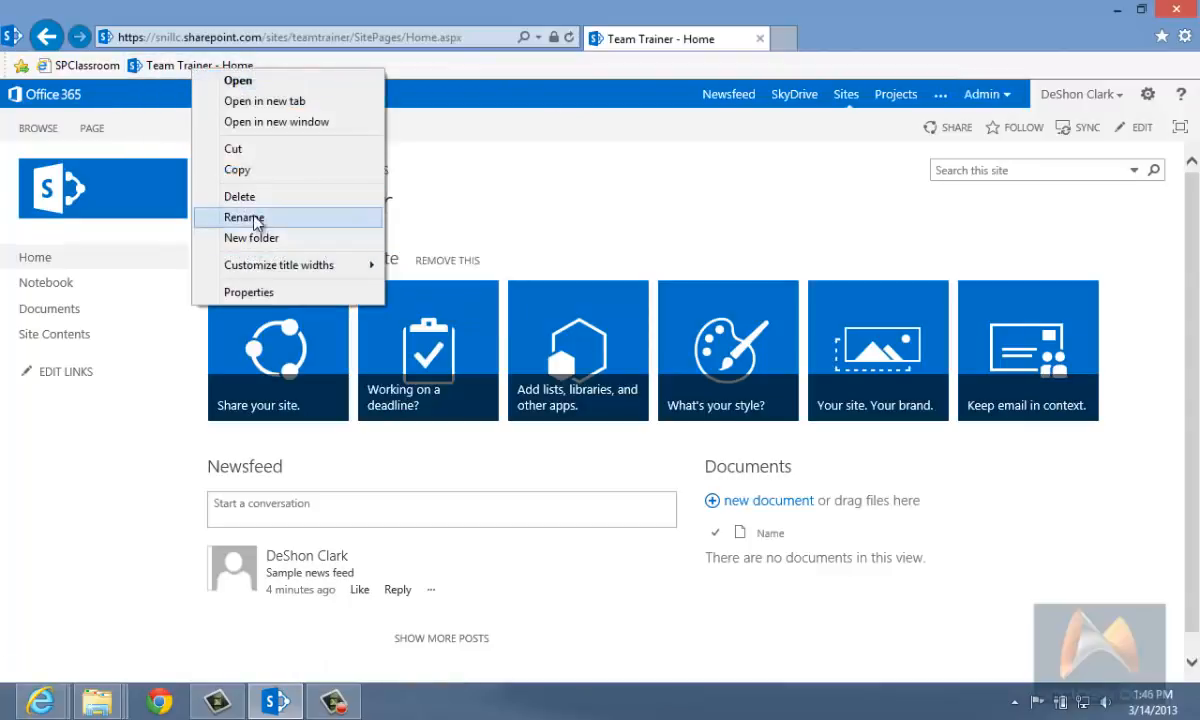
pyautogui.click(244, 217)
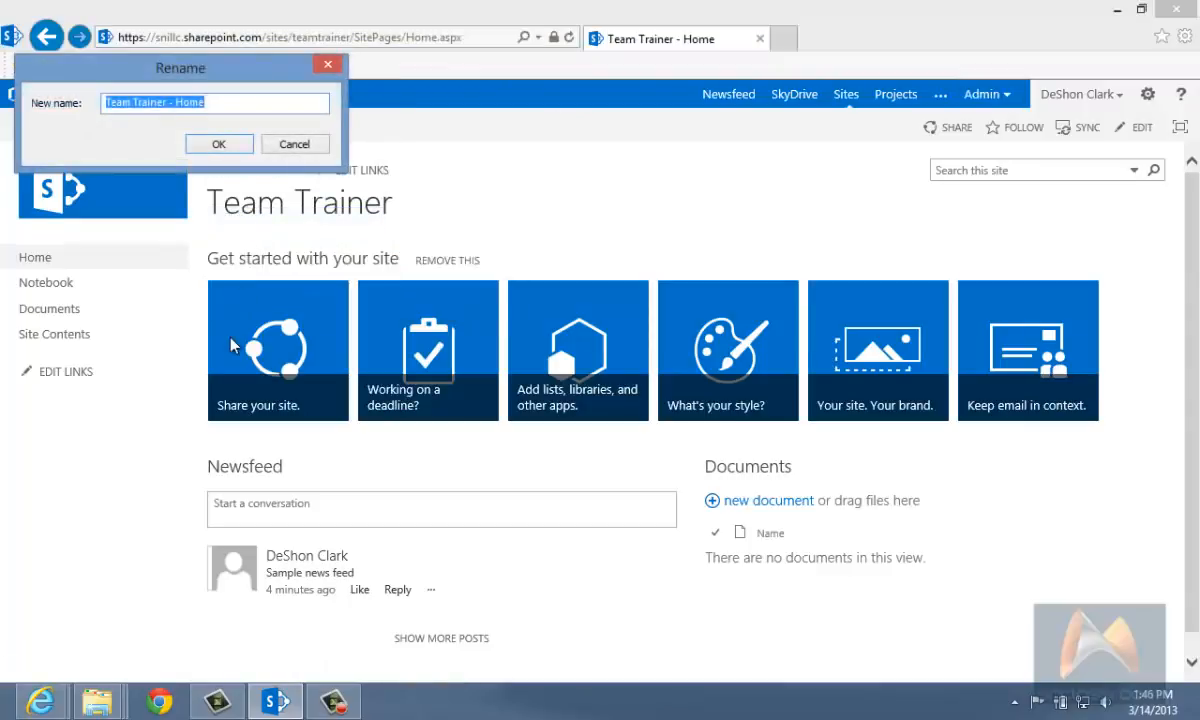
pyautogui.press('End')
pyautogui.press('BackSpace')
pyautogui.press('BackSpace')
pyautogui.press('BackSpace')
pyautogui.press('BackSpace')
pyautogui.press('BackSpace')
pyautogui.press('BackSpace')
pyautogui.press('BackSpace')
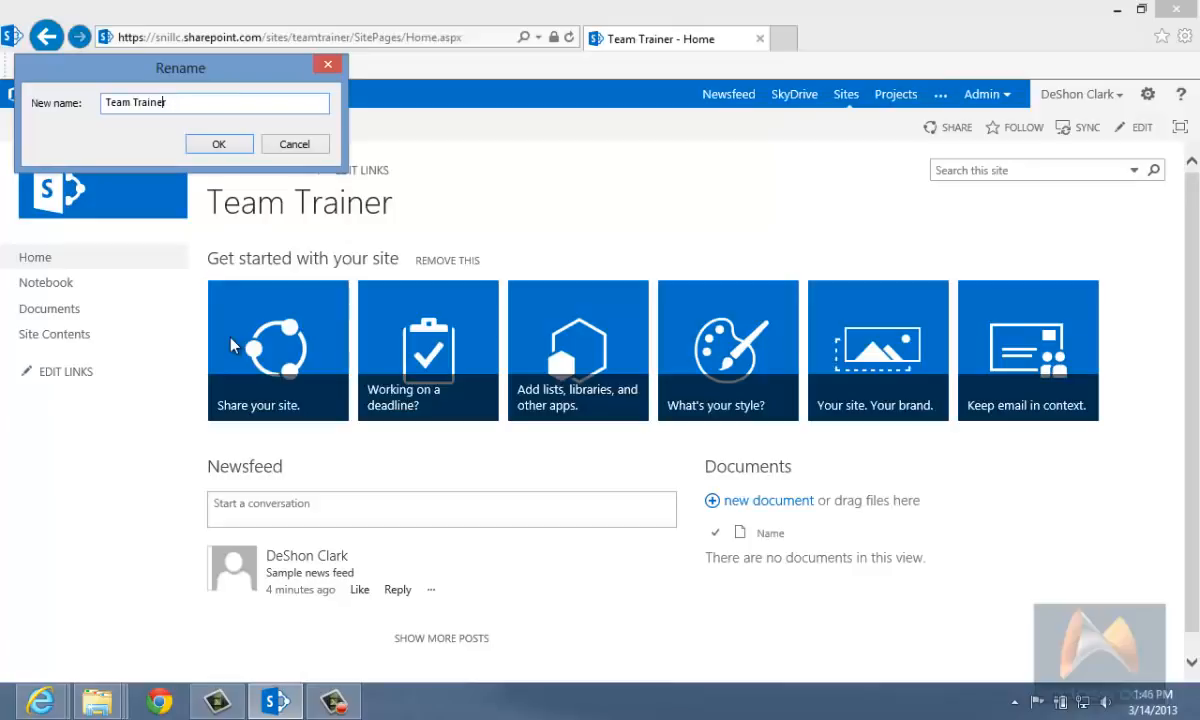
pyautogui.press('Left')
pyautogui.press('Left')
pyautogui.press('Left')
pyautogui.press('Left')
pyautogui.press('Left')
pyautogui.press('Left')
pyautogui.press('Left')
pyautogui.press('BackSpace')
pyautogui.click(218, 144)
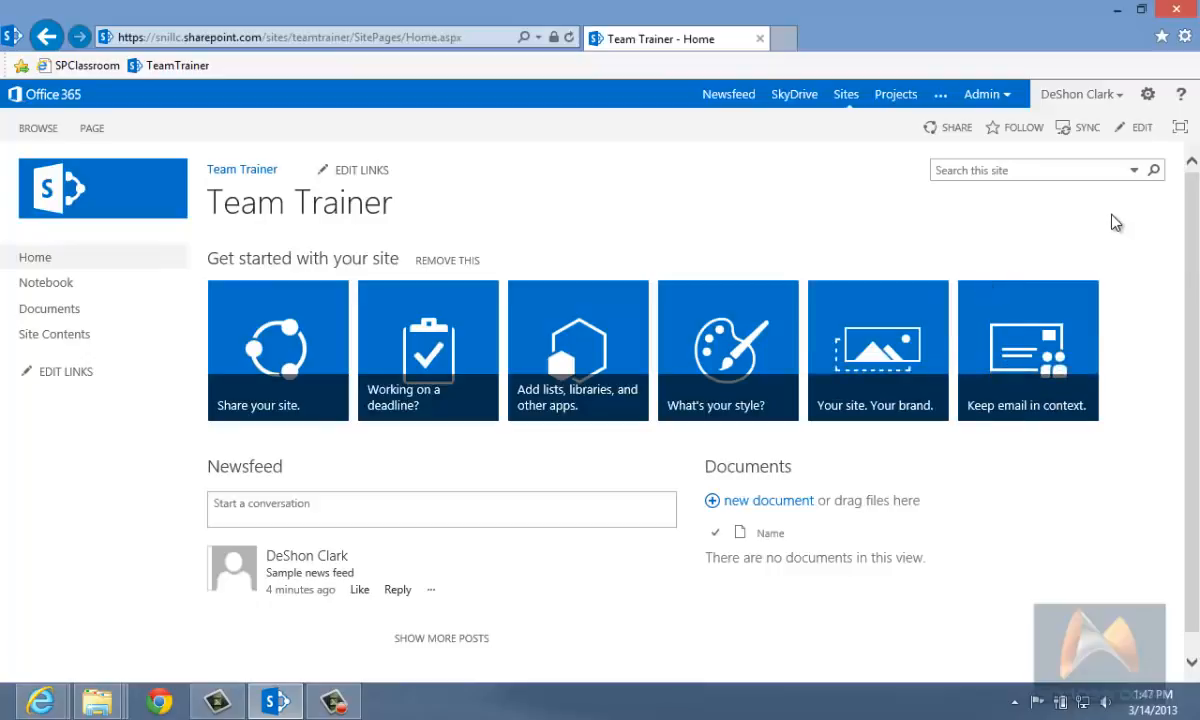
# - Open the site's contents page and review its lists, libraries, other apps and the subsites section
pyautogui.click(1149, 96)
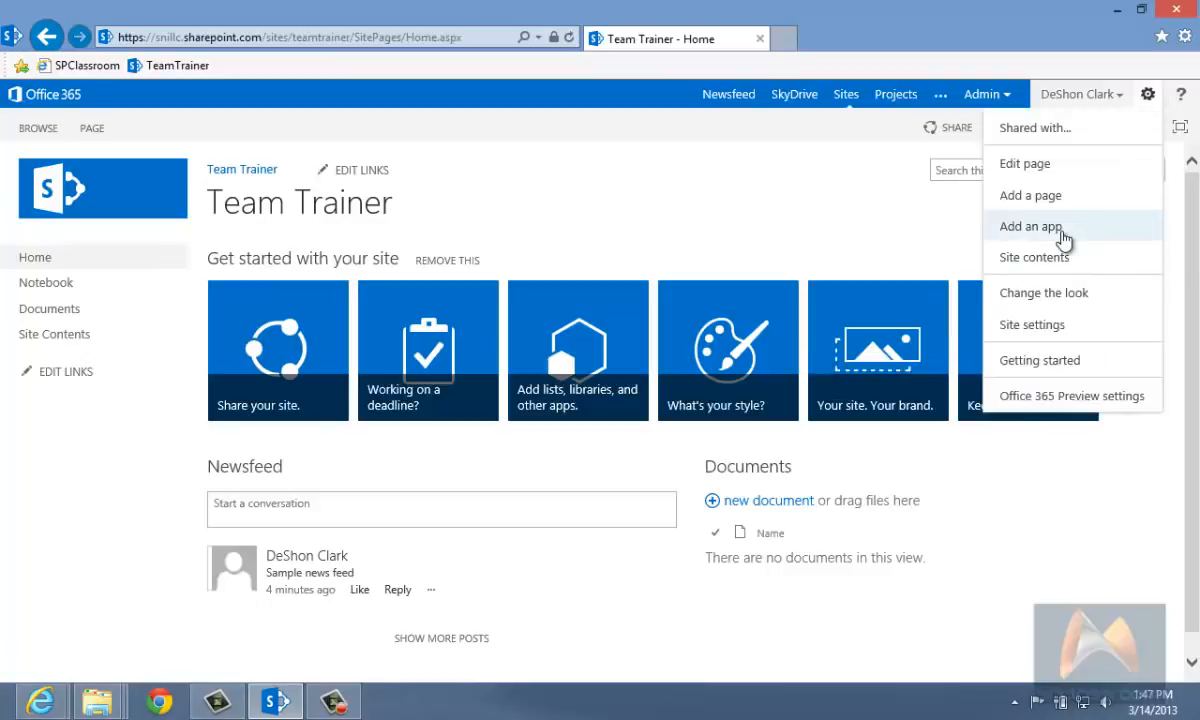
pyautogui.click(1051, 263)
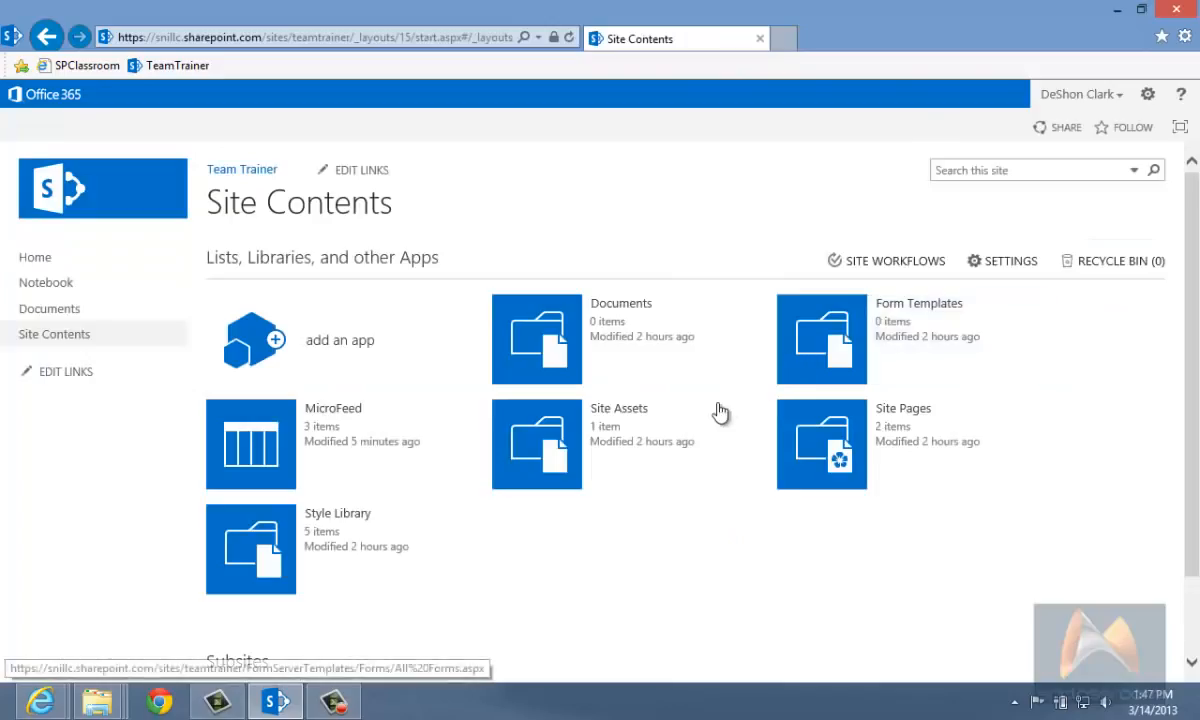
pyautogui.scroll(-1, 476, 436)
pyautogui.scroll(1, 400, 400)
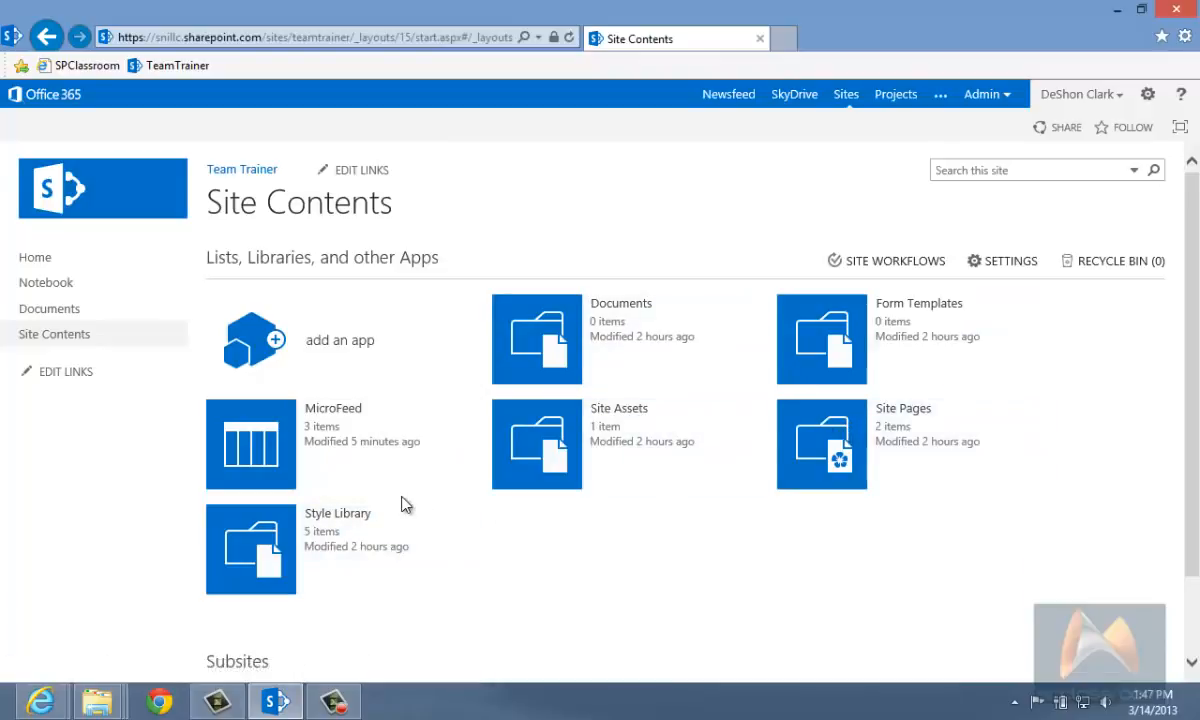
pyautogui.scroll(-1, 400, 500)
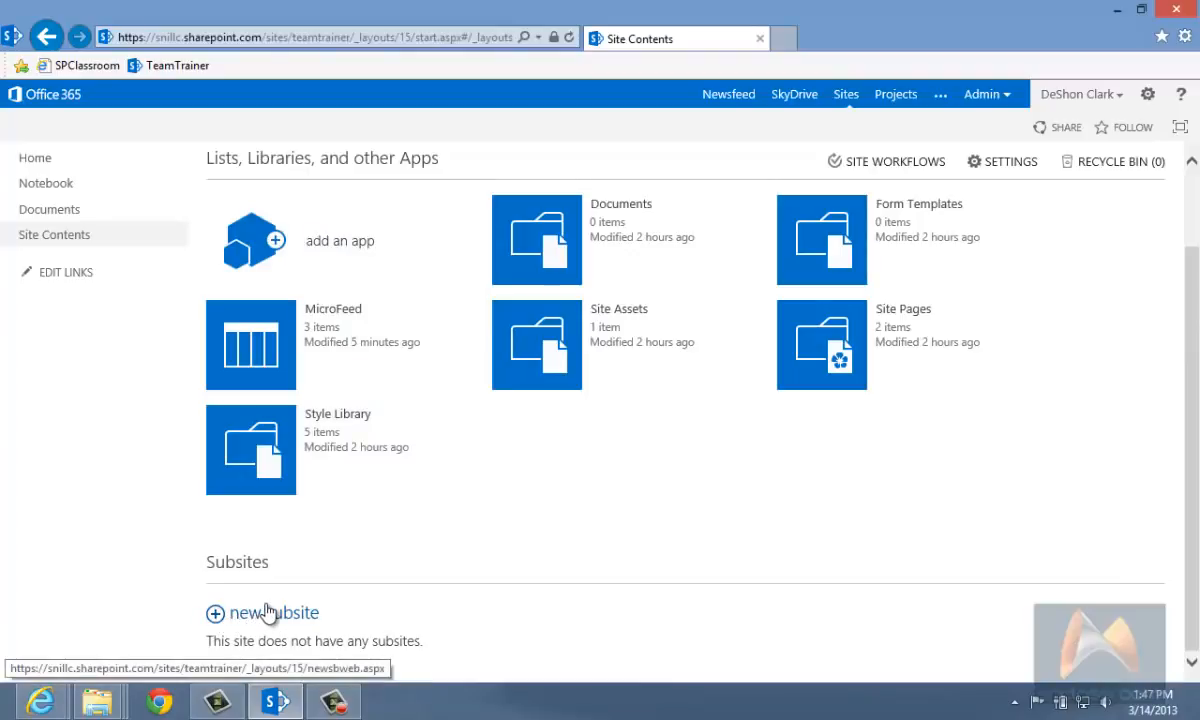
# - Start a new subsite and compare the site templates offered under Collaboration, Enterprise and Duet Enterprise
pyautogui.click(269, 619)
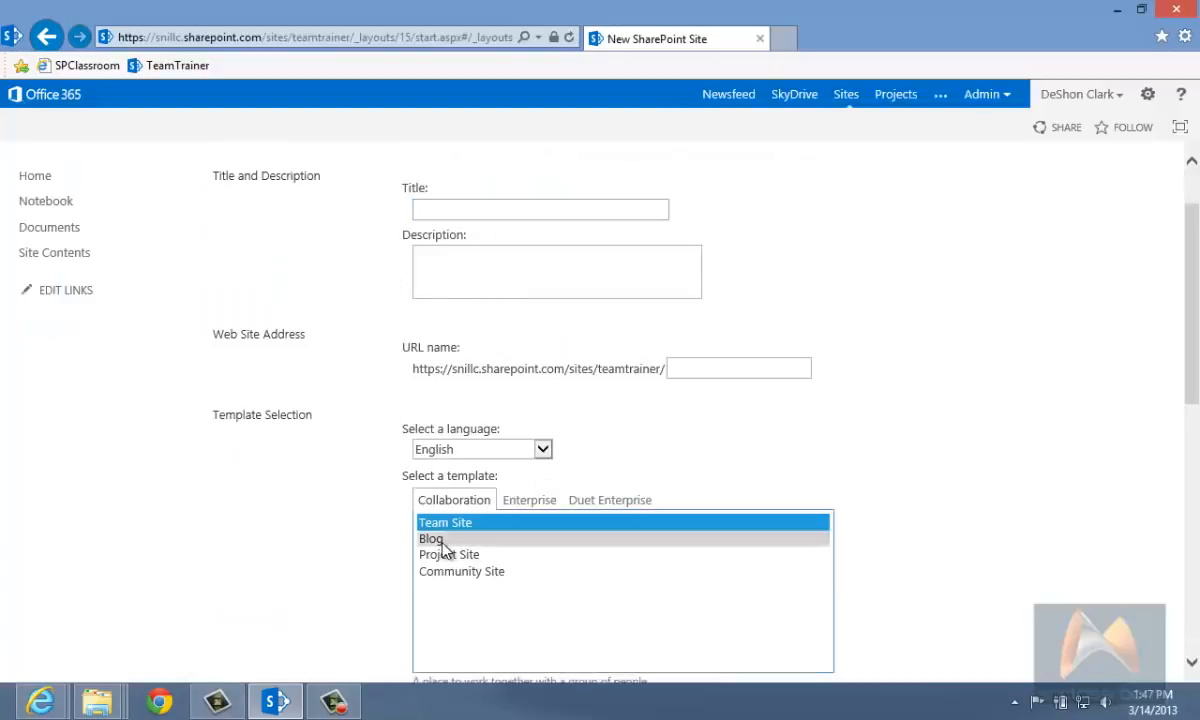
pyautogui.click(440, 538)
pyautogui.click(445, 555)
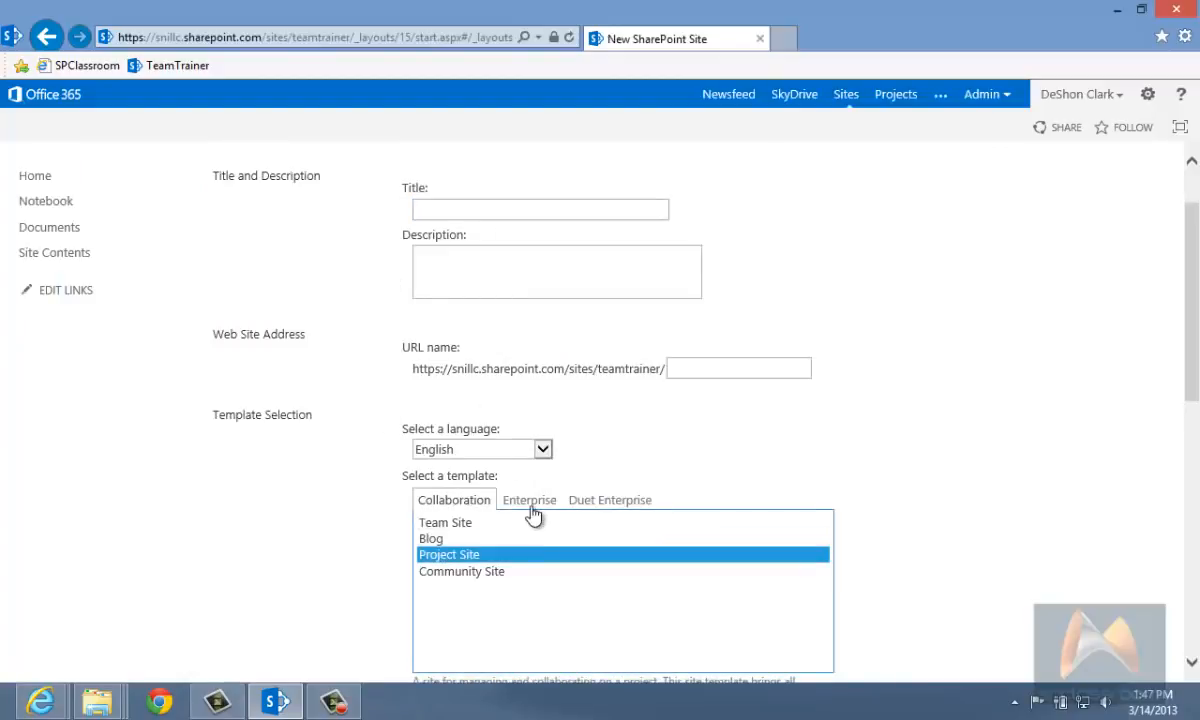
pyautogui.click(530, 502)
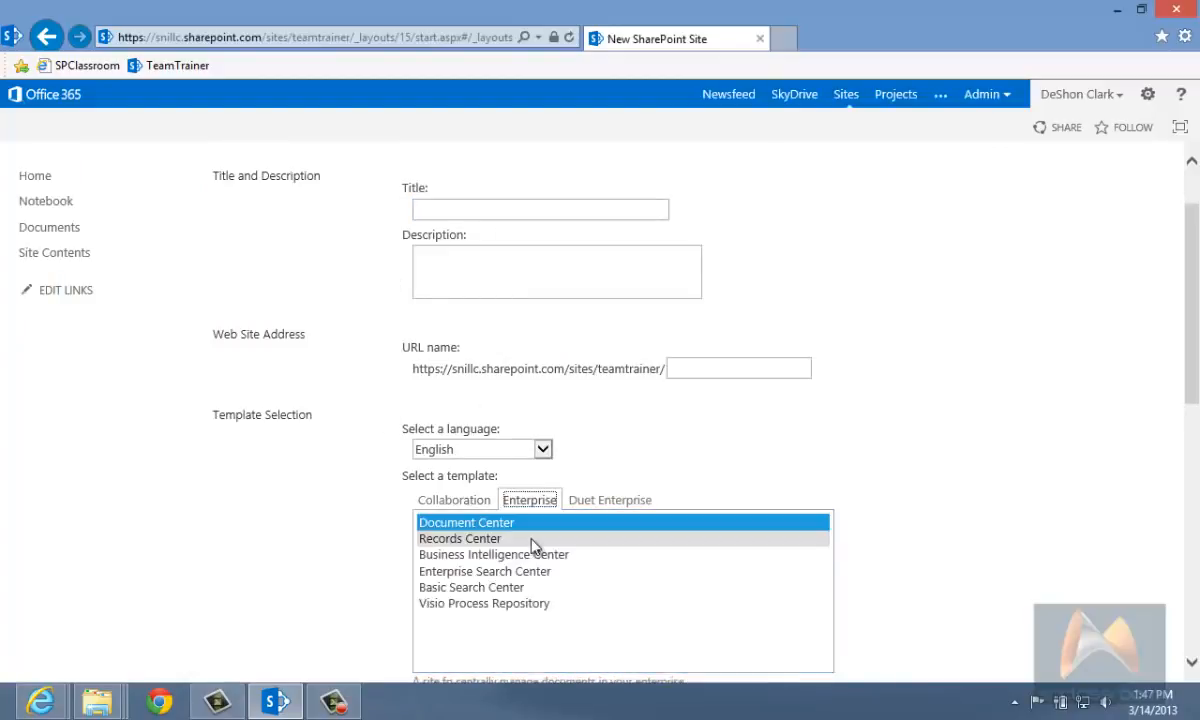
pyautogui.click(615, 502)
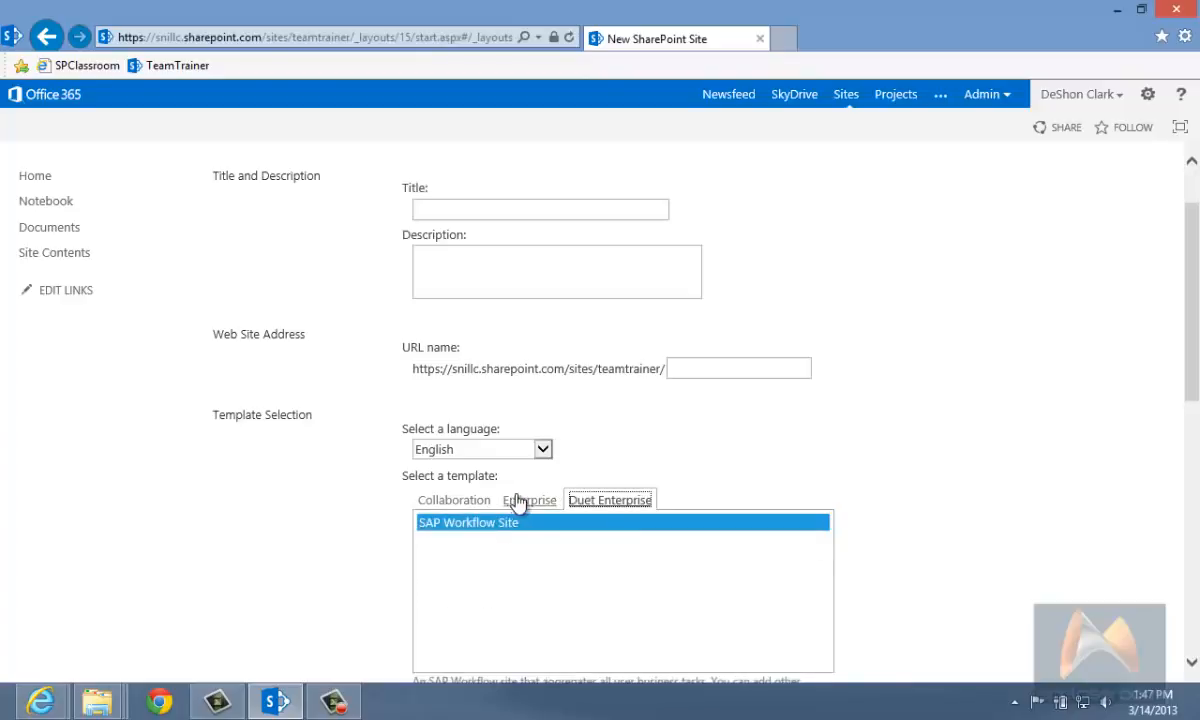
pyautogui.click(529, 501)
pyautogui.click(454, 500)
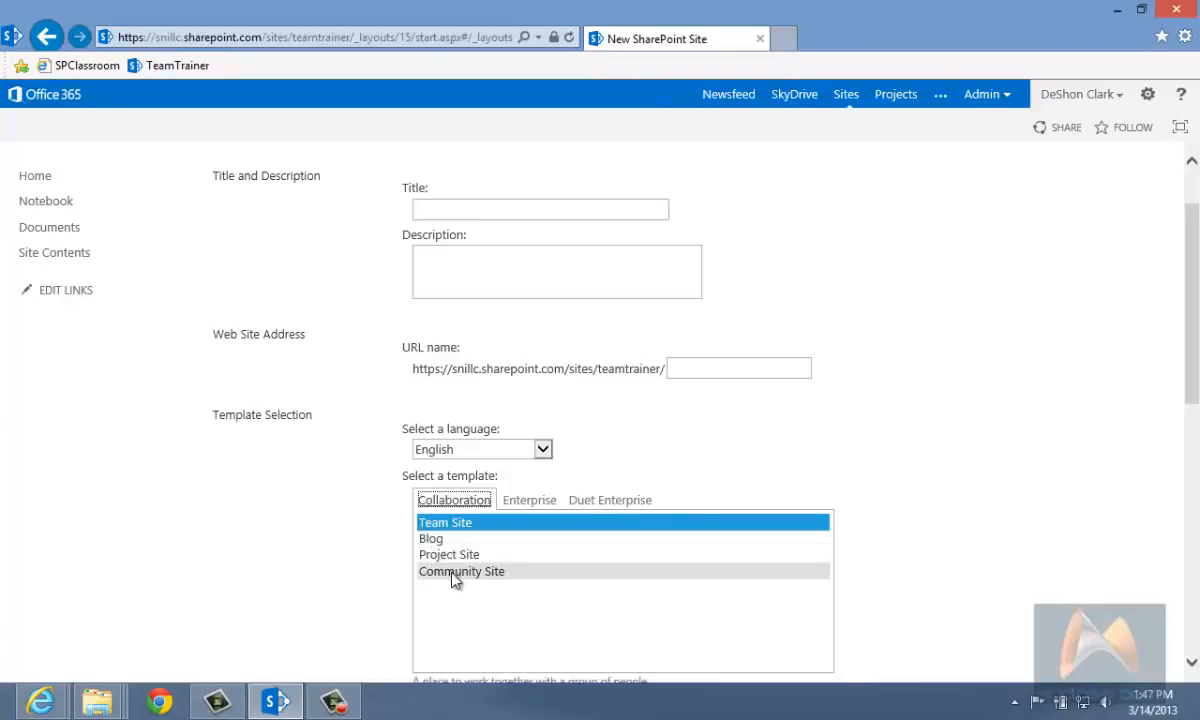
pyautogui.click(530, 503)
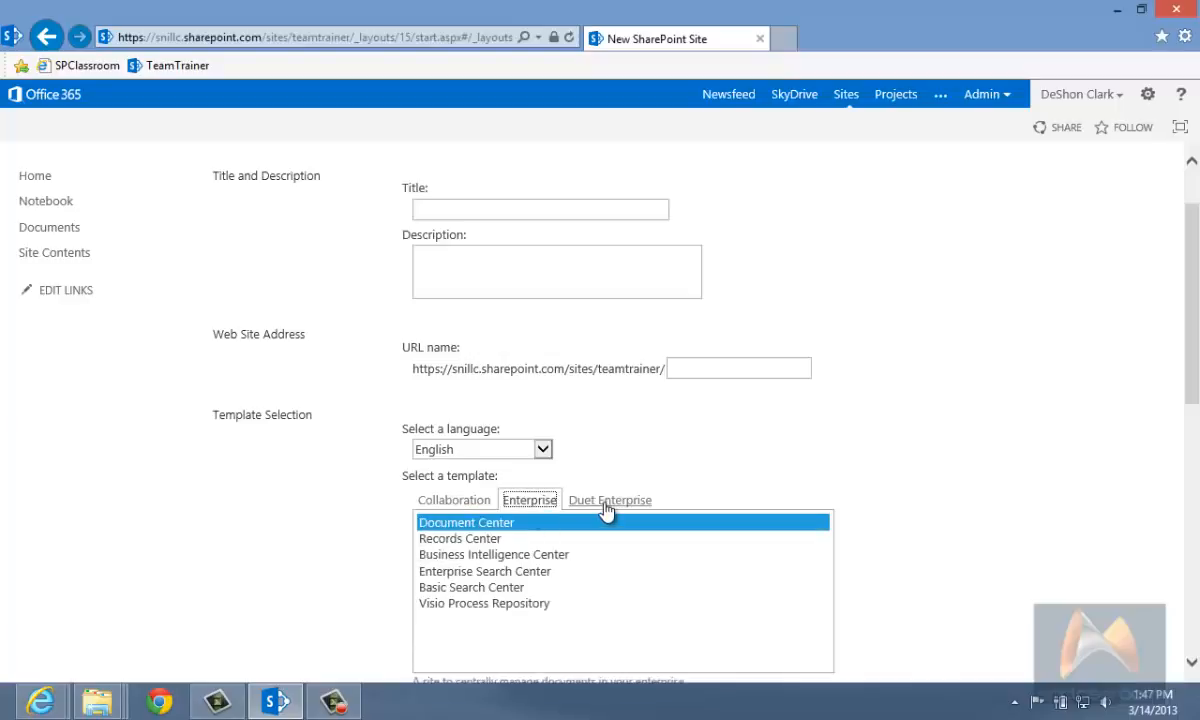
pyautogui.click(606, 508)
pyautogui.click(460, 505)
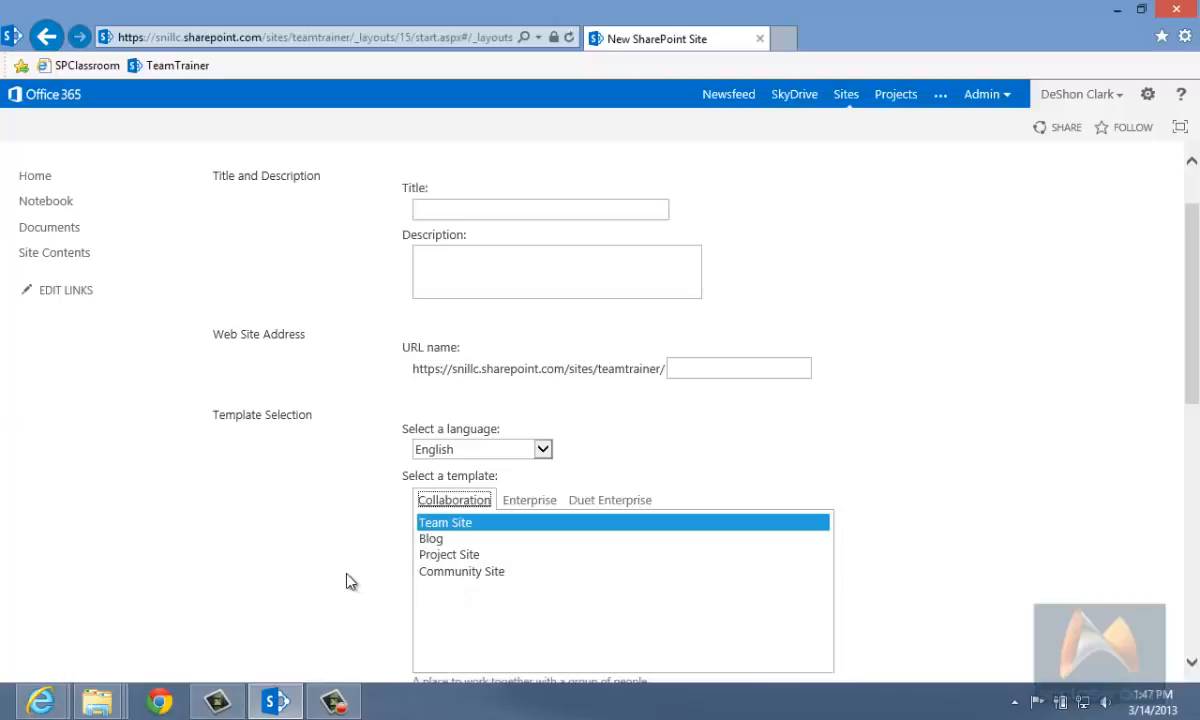
# - Review the new subsite form's permissions and navigation options, and go back to Site Contents without creating the subsite
pyautogui.scroll(-4, 343, 577)
pyautogui.scroll(-2, 341, 575)
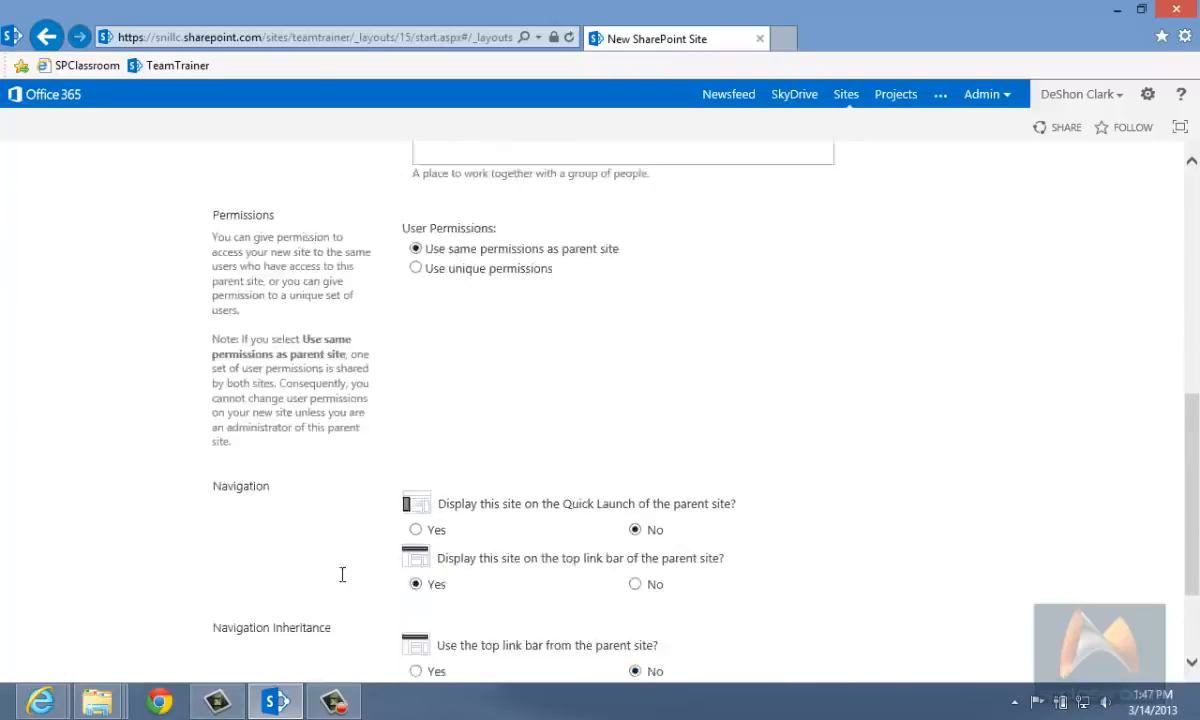
pyautogui.scroll(10, 341, 578)
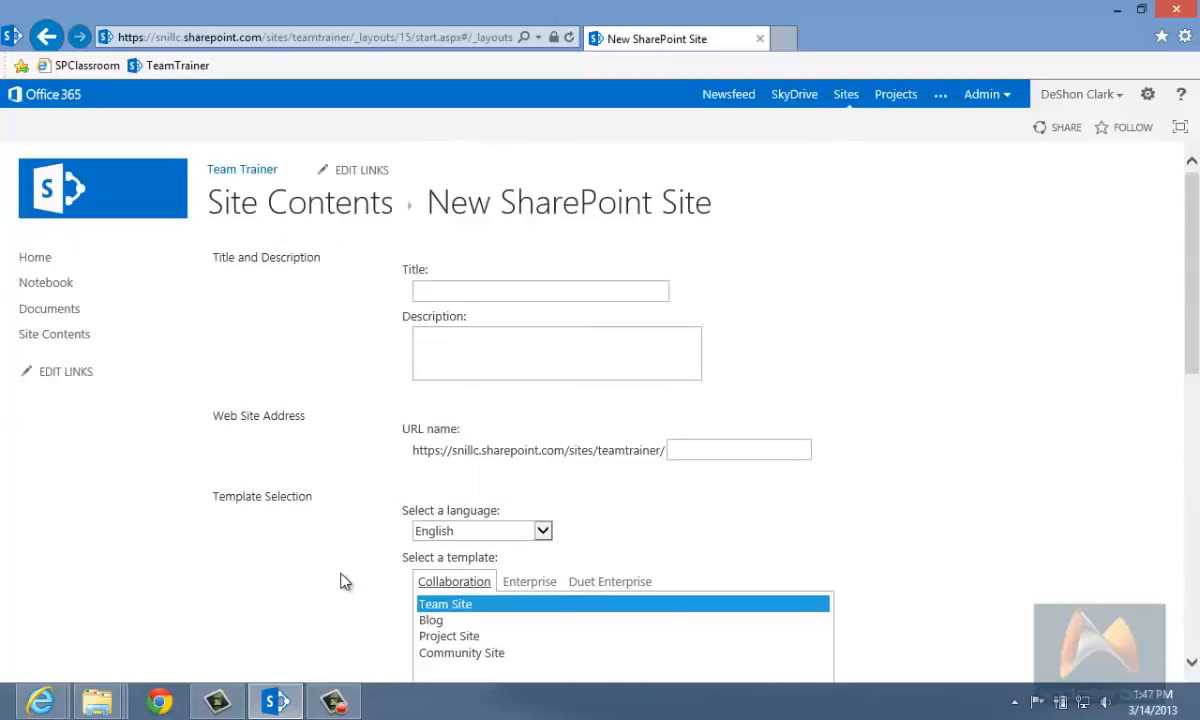
pyautogui.click(47, 36)
pyautogui.scroll(-1, 310, 645)
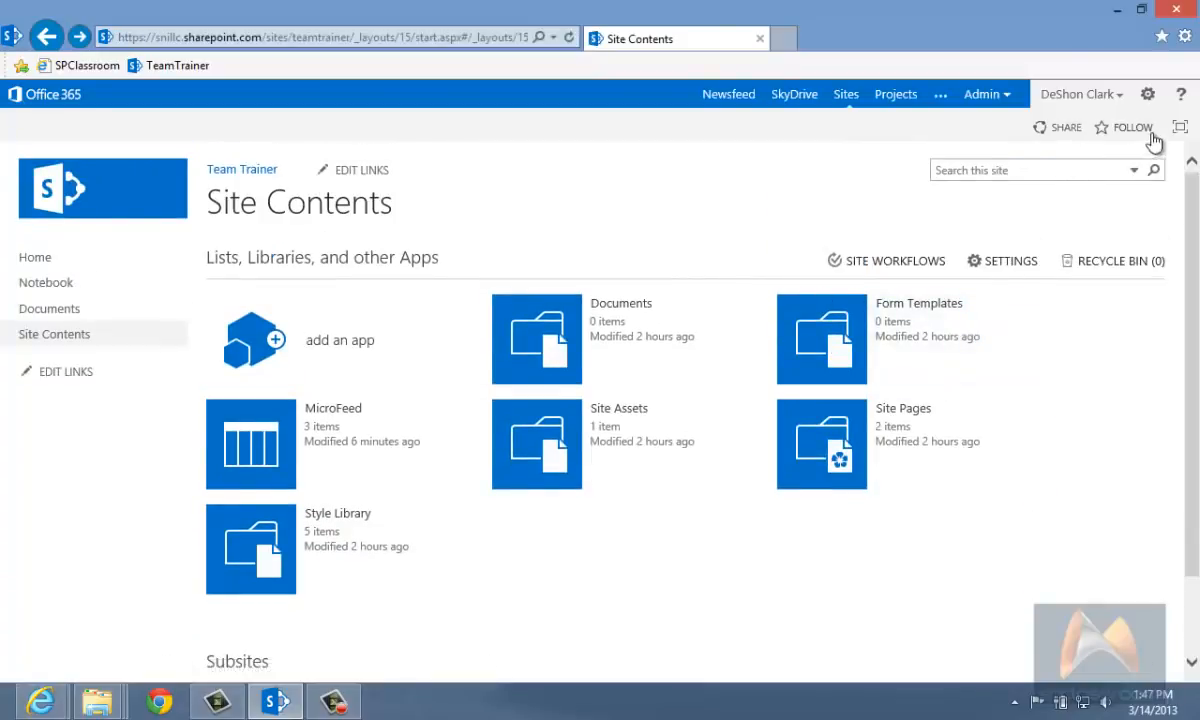
# - Open Site Settings and examine its link groups, from Users and Permissions through Site Administration, Search and Site Collection Administration
pyautogui.click(1147, 94)
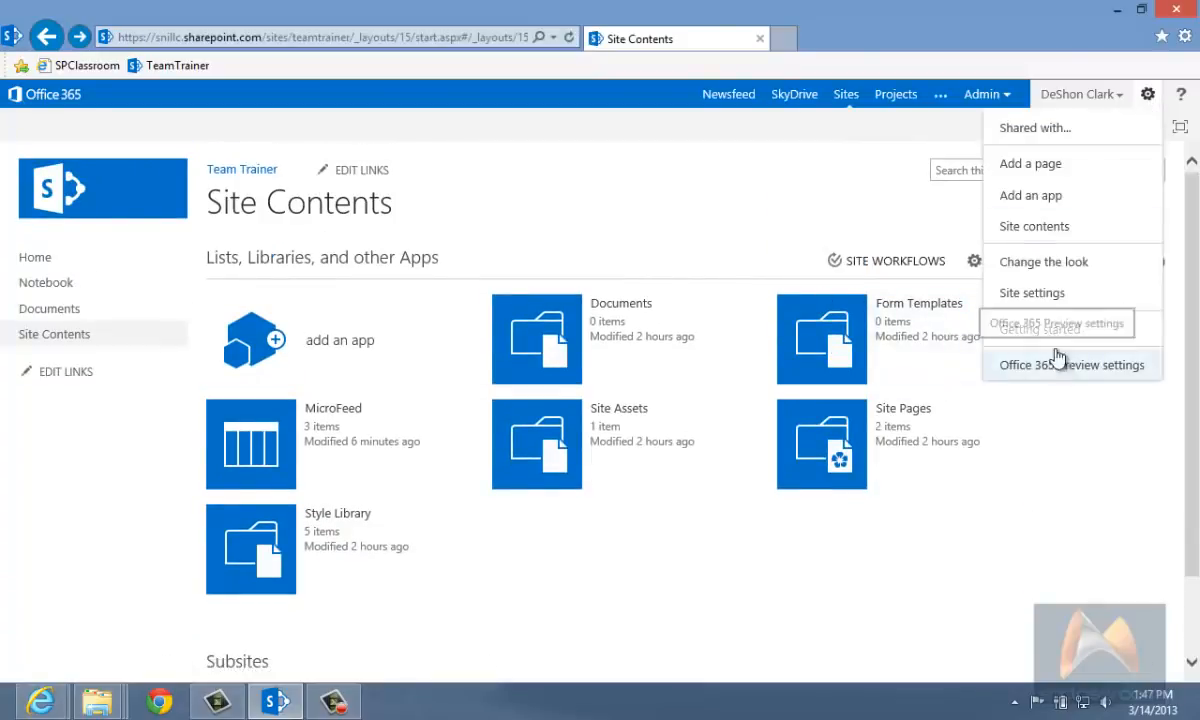
pyautogui.click(1038, 294)
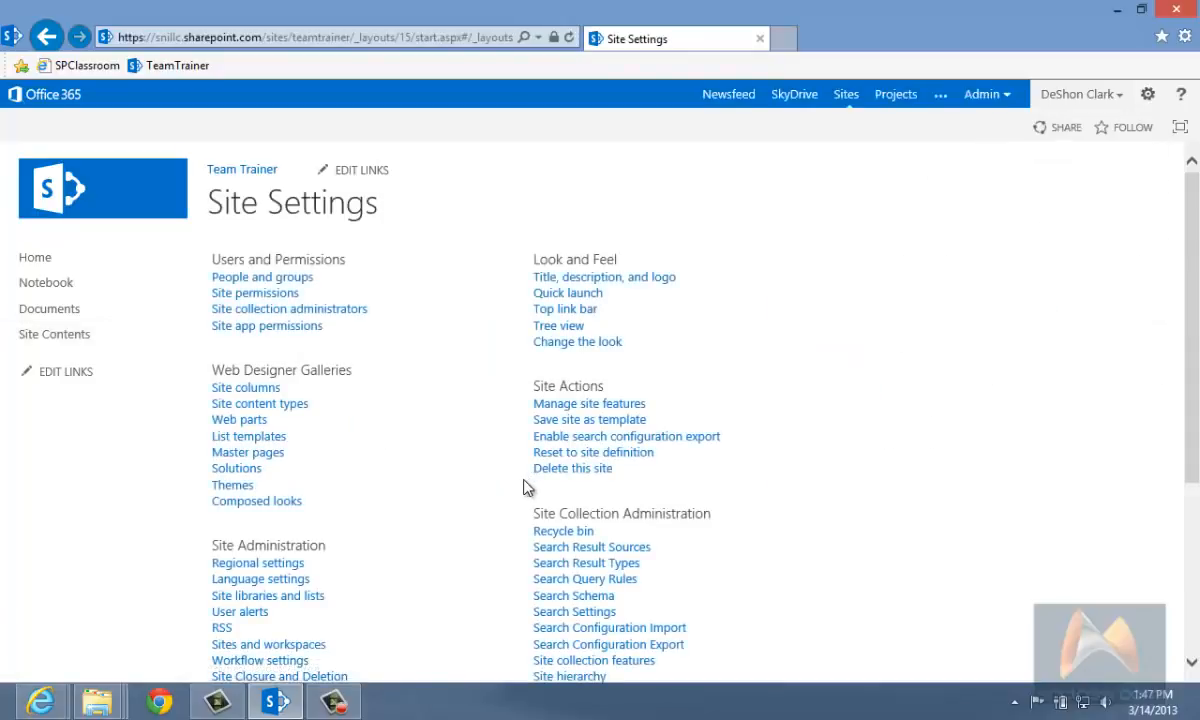
pyautogui.scroll(-3, 951, 522)
pyautogui.scroll(3, 966, 515)
pyautogui.scroll(-3, 950, 525)
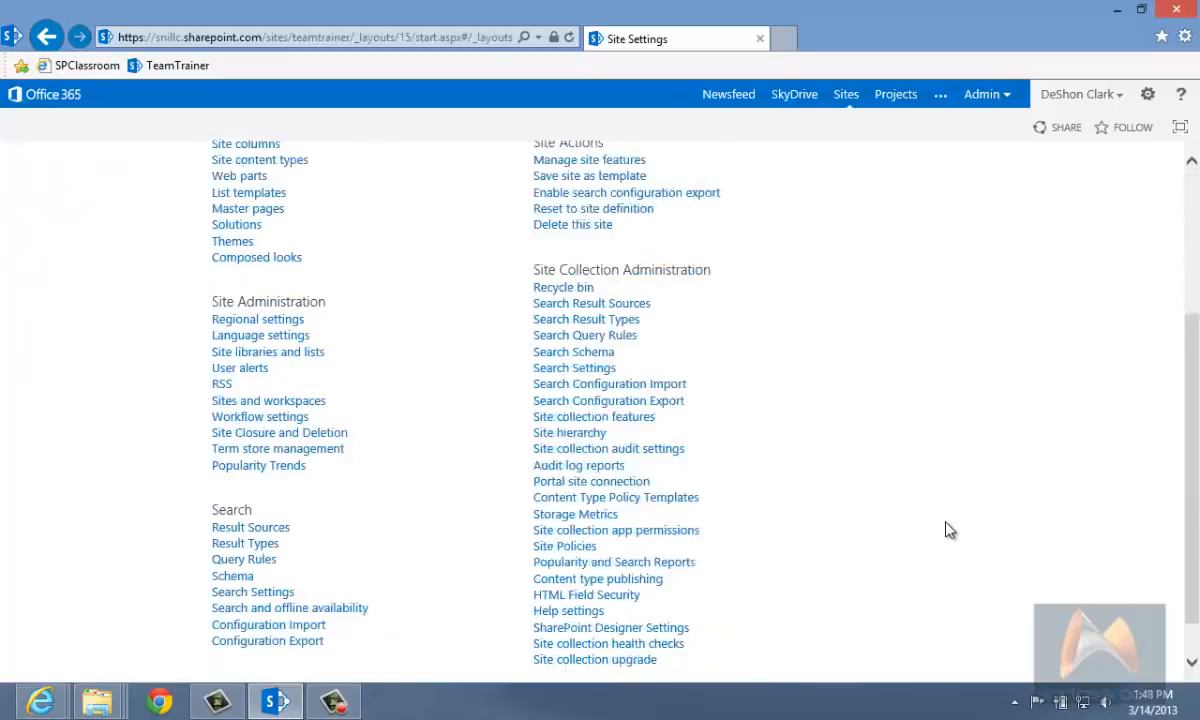
pyautogui.scroll(2, 950, 527)
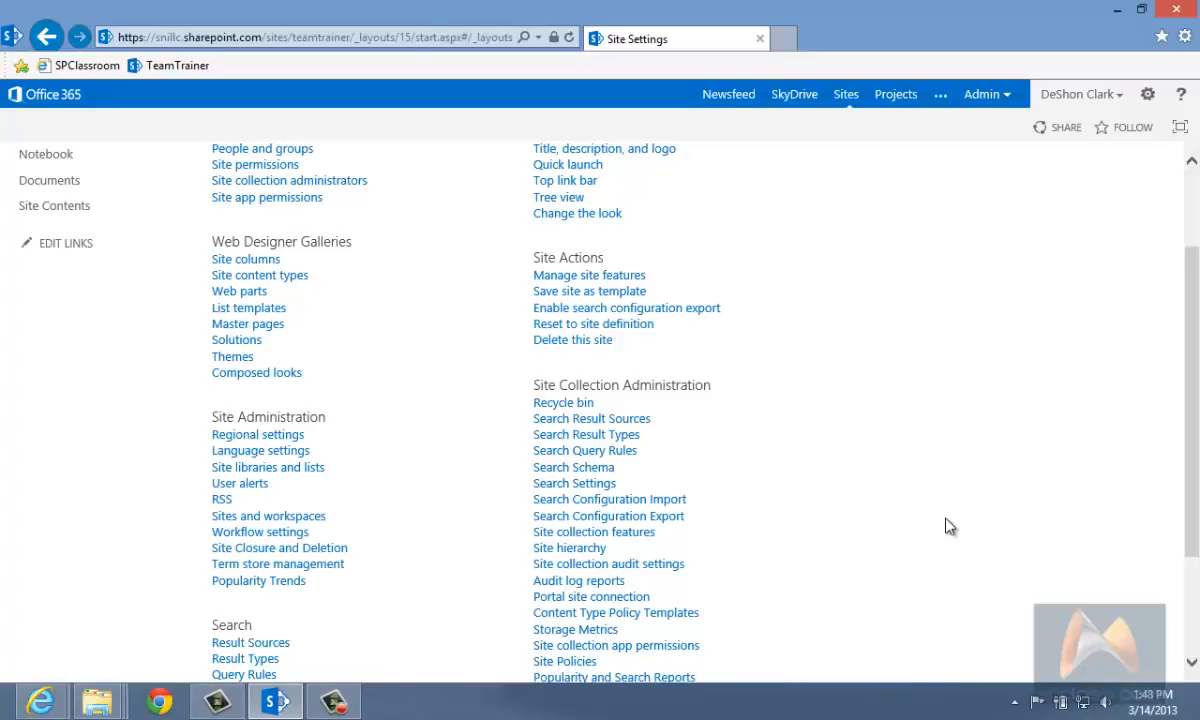
pyautogui.scroll(2, 962, 497)
pyautogui.scroll(-3, 965, 494)
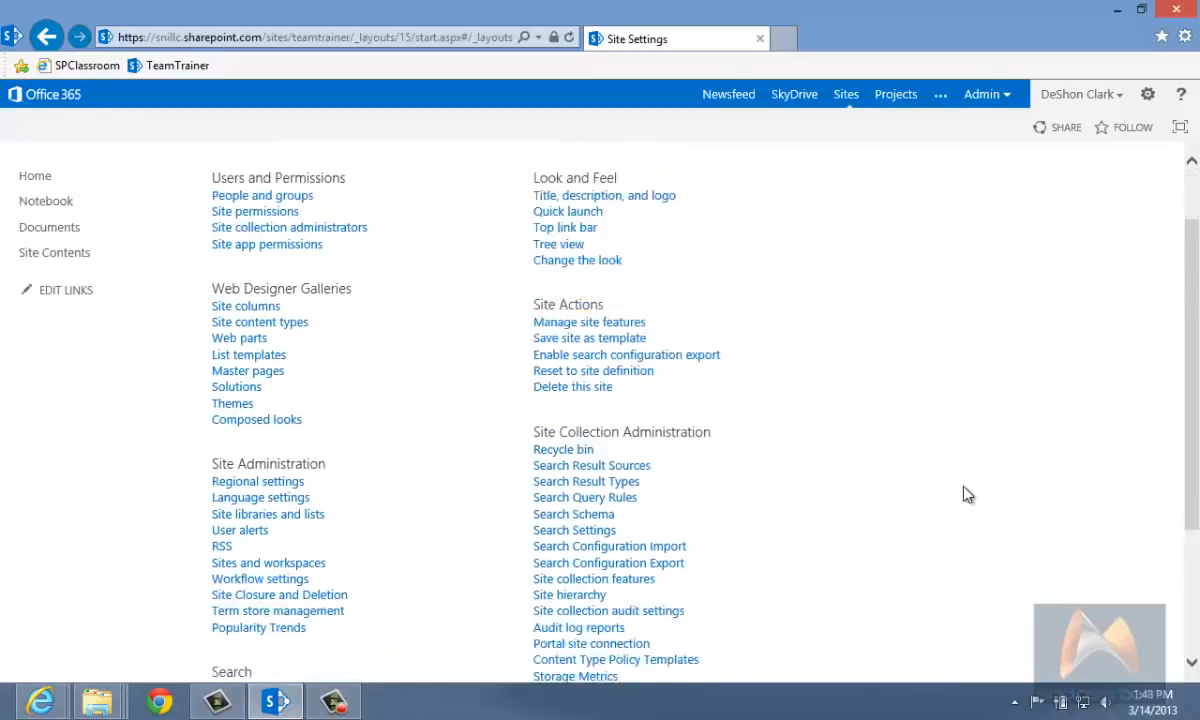
pyautogui.scroll(3, 965, 493)
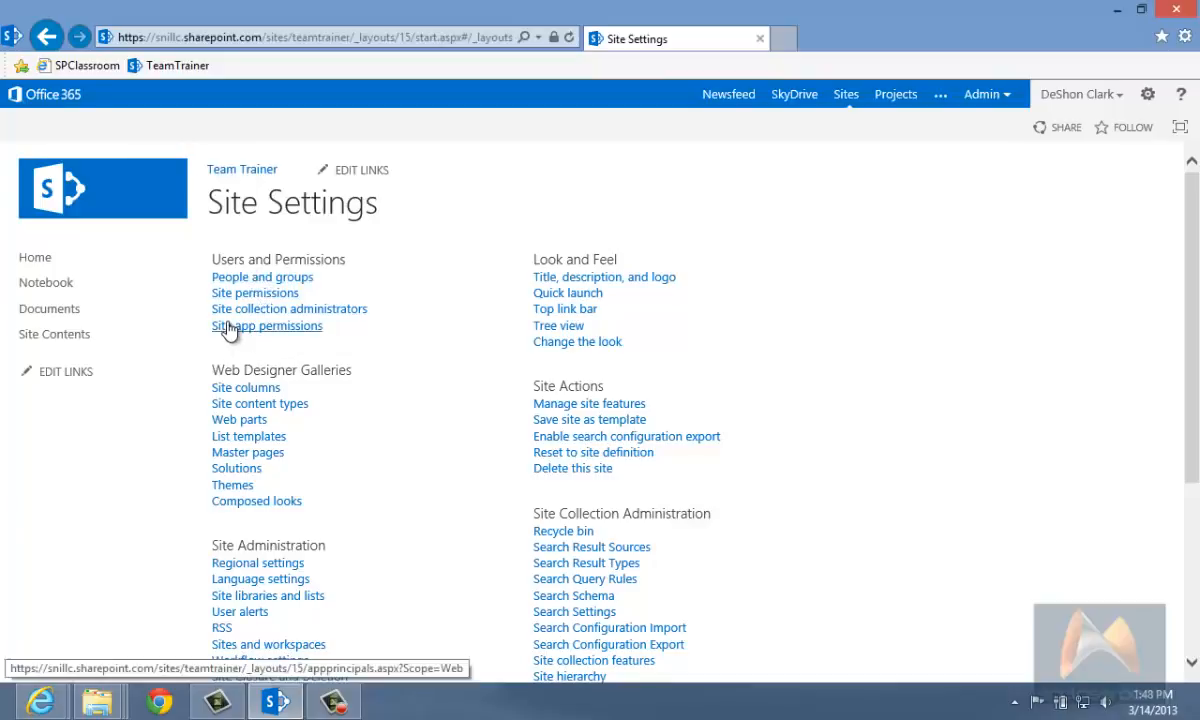
pyautogui.scroll(-1, 410, 390)
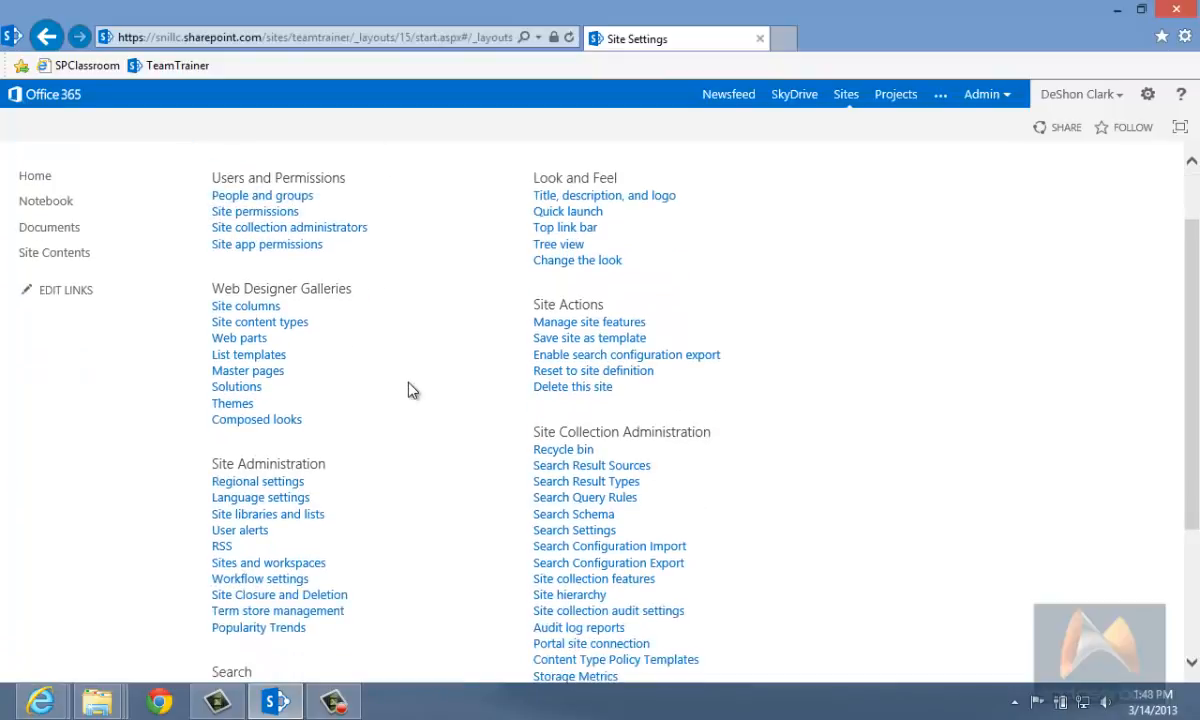
pyautogui.scroll(-1, 407, 391)
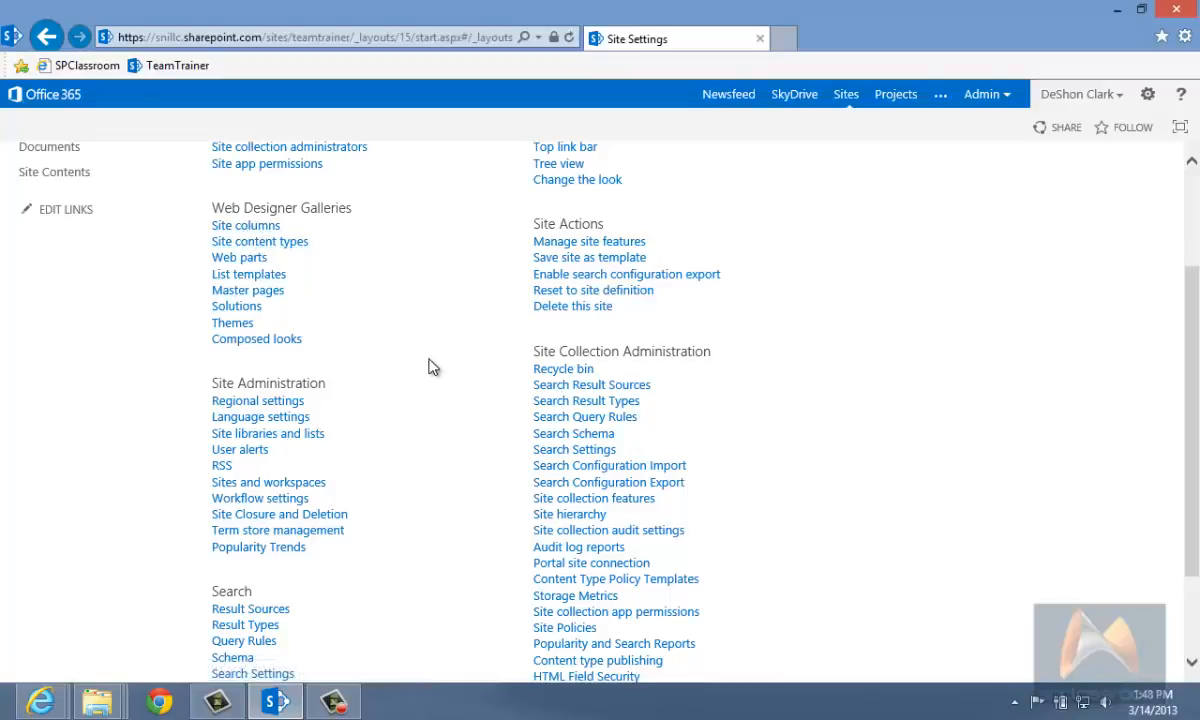
pyautogui.scroll(-1, 430, 367)
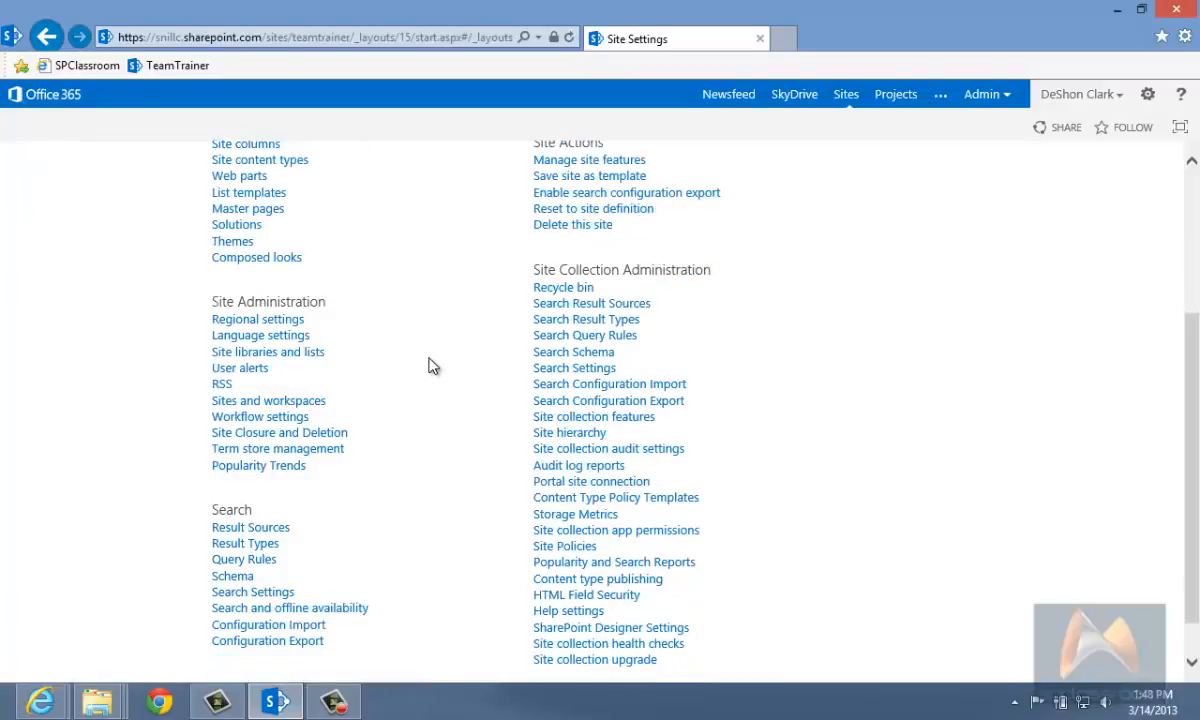
# - Open the site's Regional Settings and look through the available time zones and locales, keeping the current choices
pyautogui.click(282, 322)
pyautogui.click(645, 317)
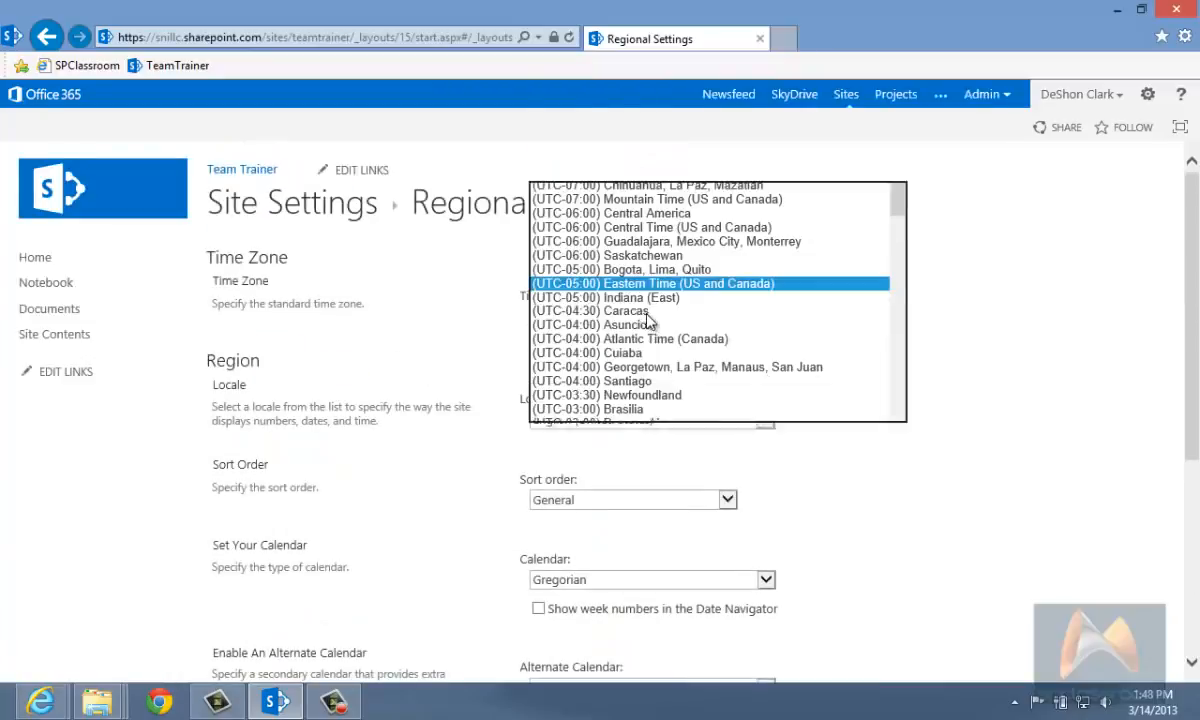
pyautogui.click(1024, 383)
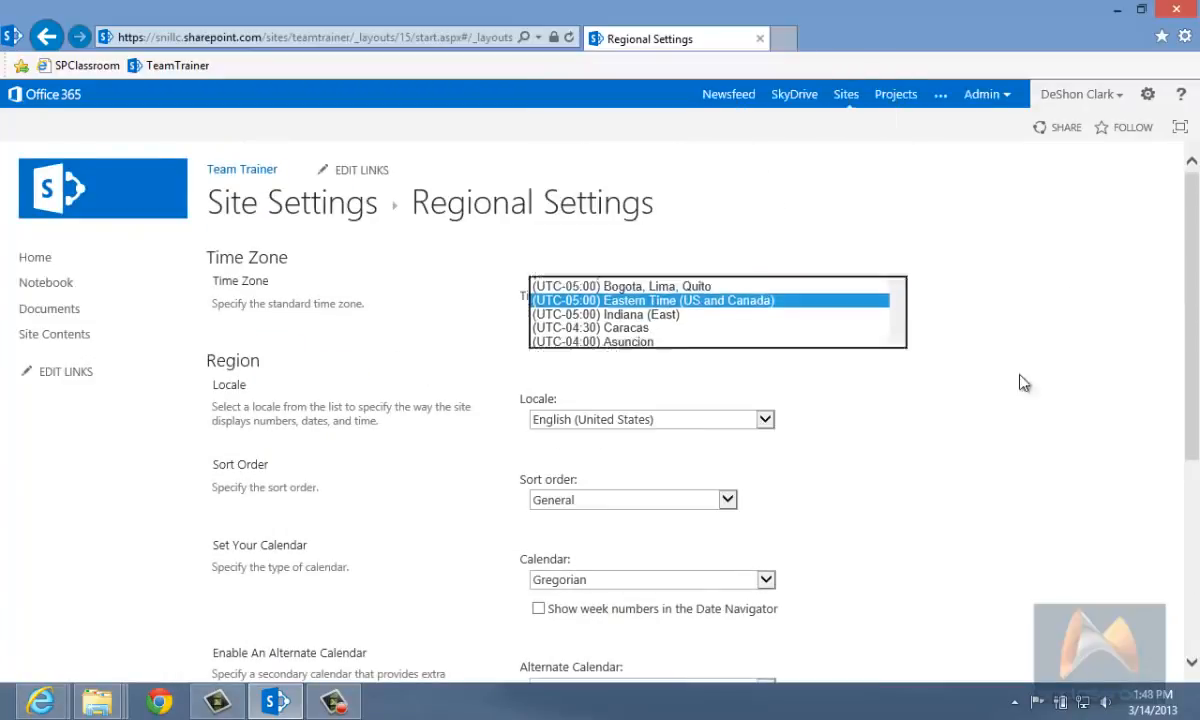
pyautogui.click(682, 420)
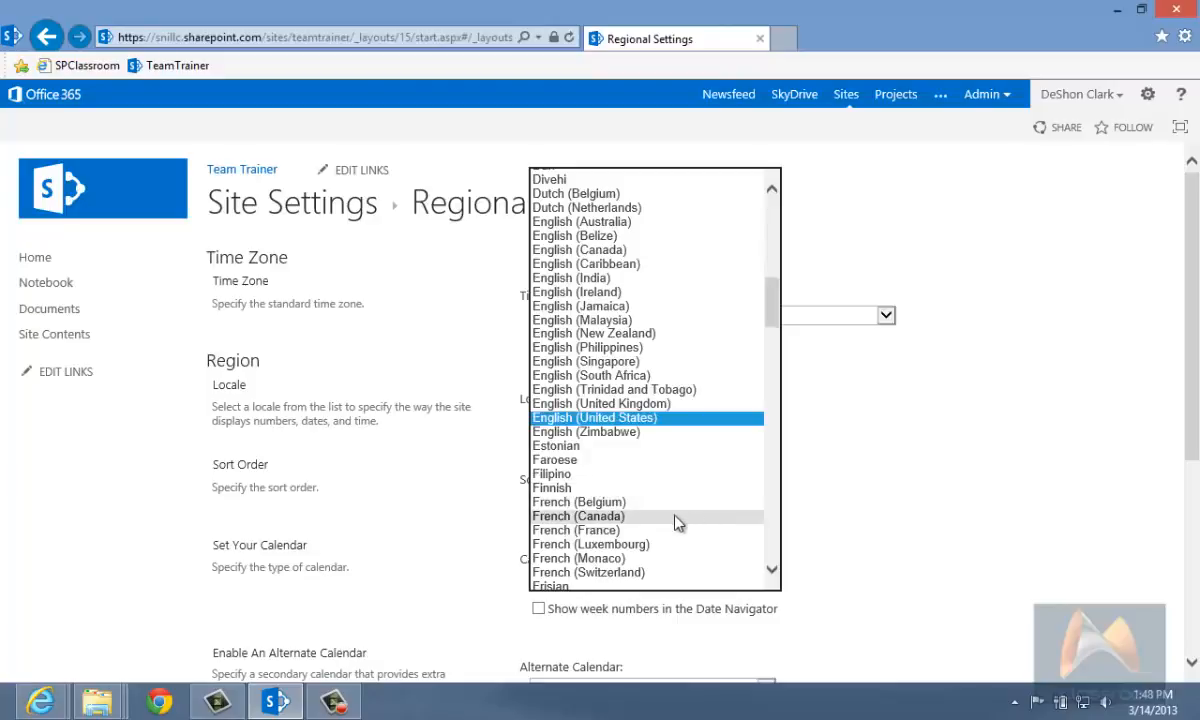
pyautogui.click(930, 487)
pyautogui.click(596, 427)
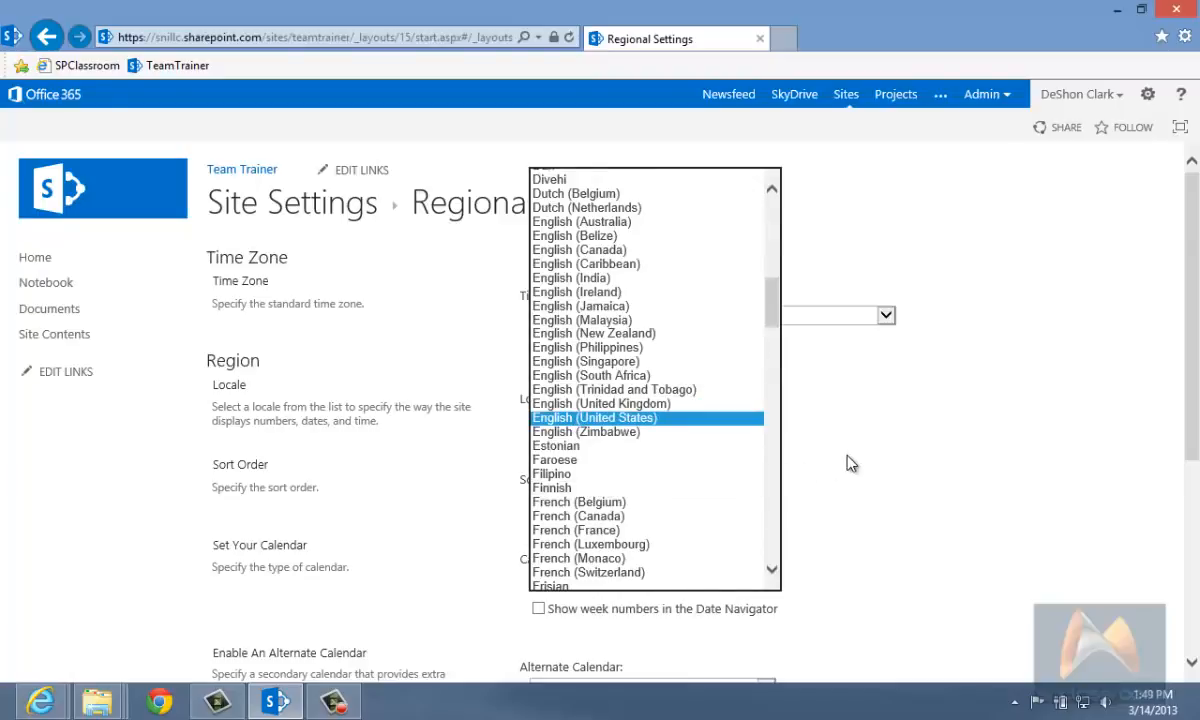
pyautogui.click(785, 522)
# - Review the sort order, calendar and work week options in Regional Settings, and return to Site Settings without changing anything
pyautogui.scroll(-1, 857, 509)
pyautogui.scroll(-1, 857, 508)
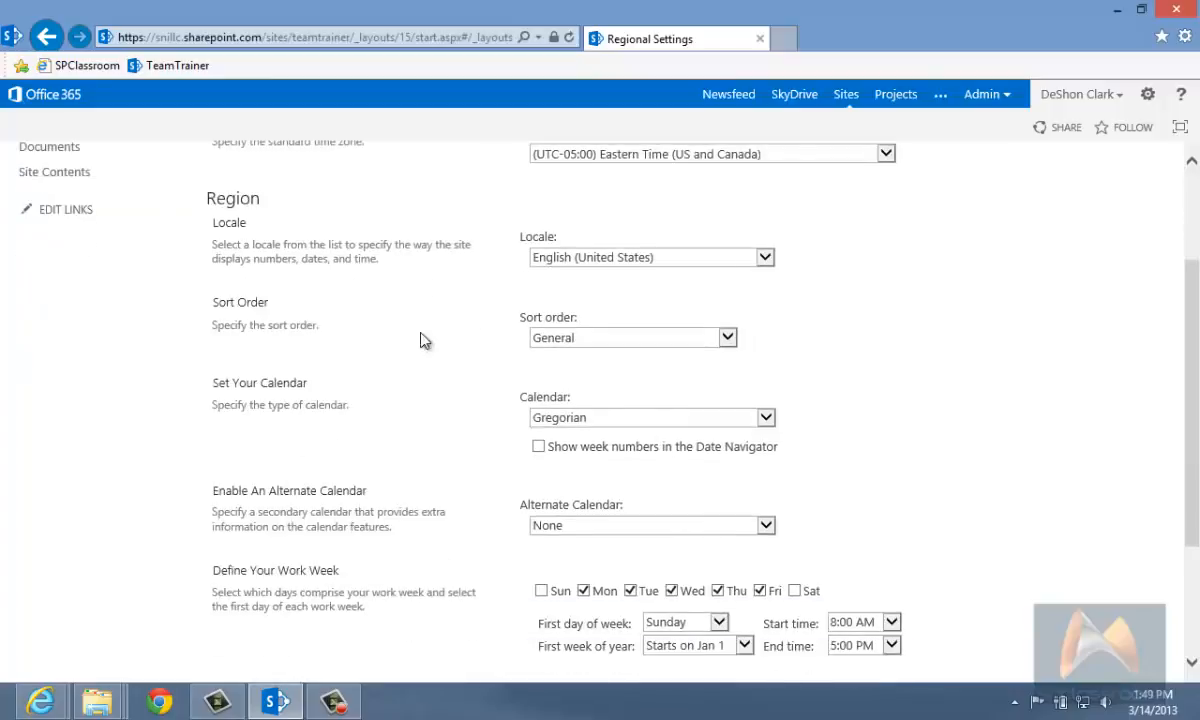
pyautogui.click(575, 347)
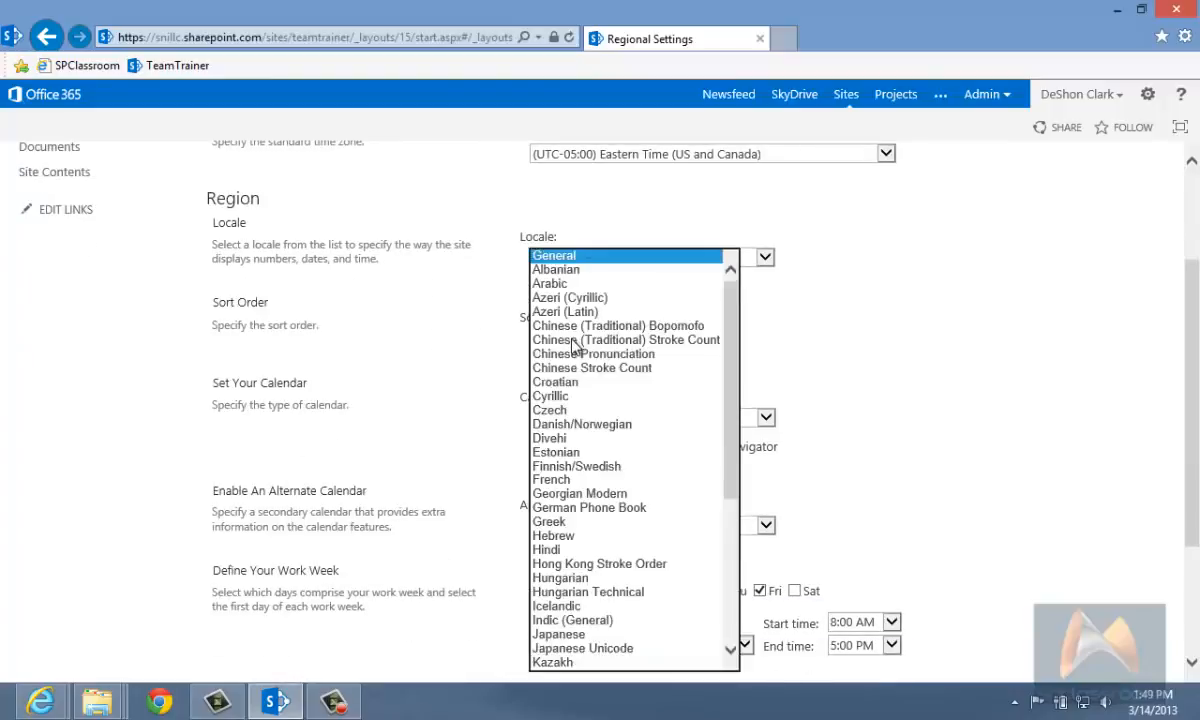
pyautogui.click(429, 388)
pyautogui.scroll(-2, 463, 449)
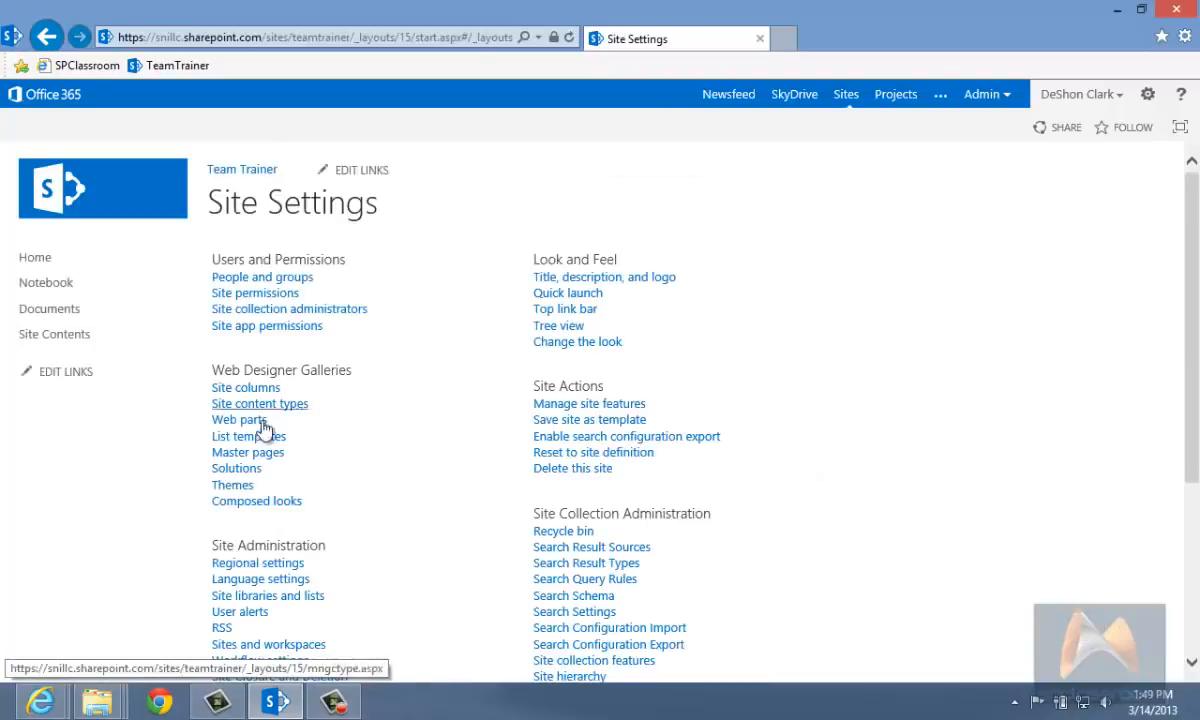
# - Examine the Site Settings links under Web Designer Galleries, Site Administration, Search and Site Collection Administration
pyautogui.scroll(-1, 261, 522)
pyautogui.scroll(-3, 253, 505)
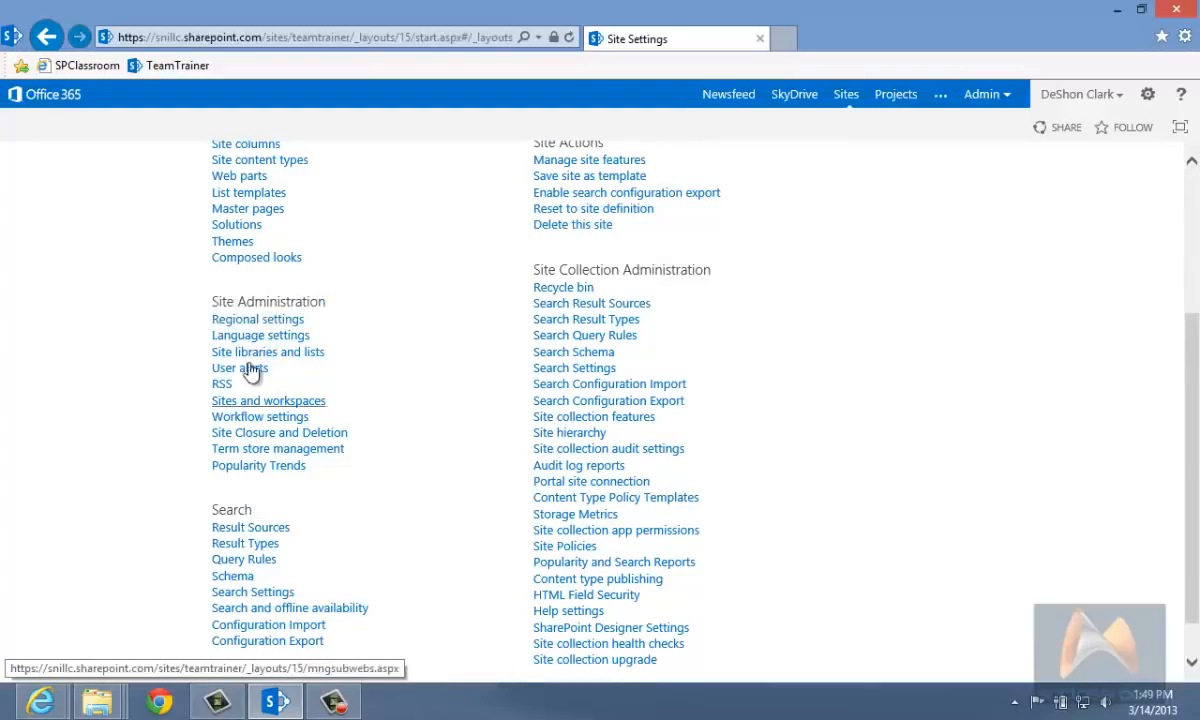
pyautogui.scroll(-1, 447, 533)
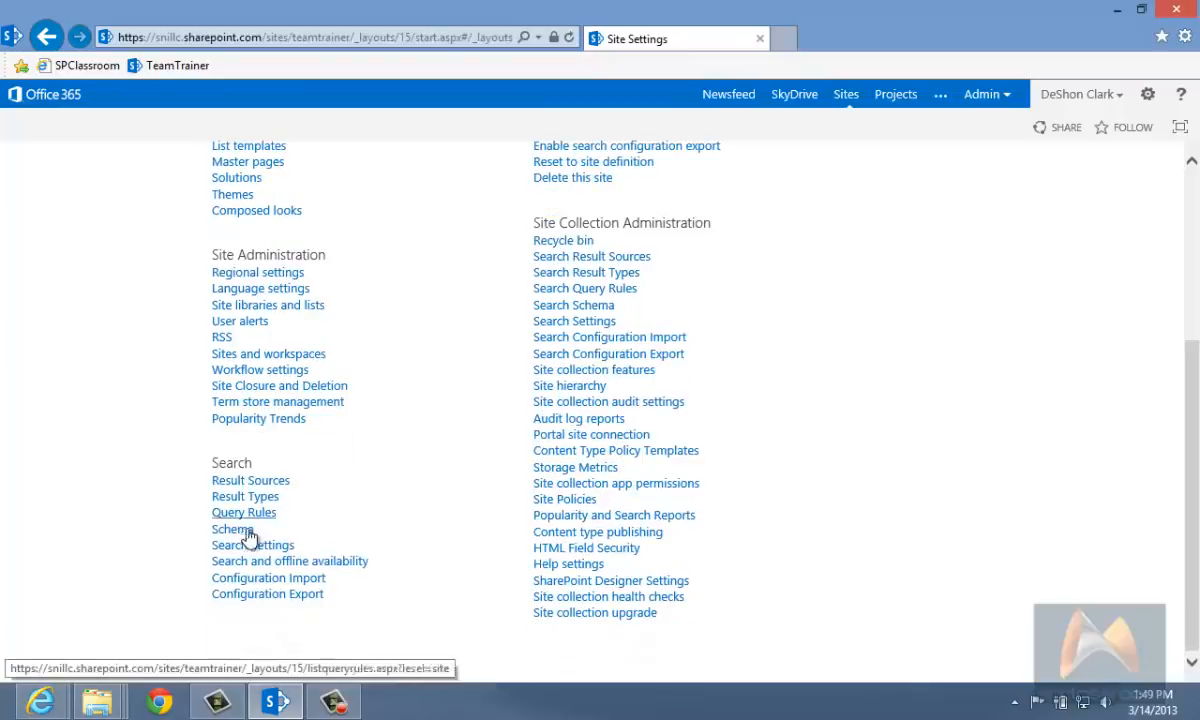
pyautogui.scroll(1, 848, 521)
pyautogui.scroll(4, 848, 521)
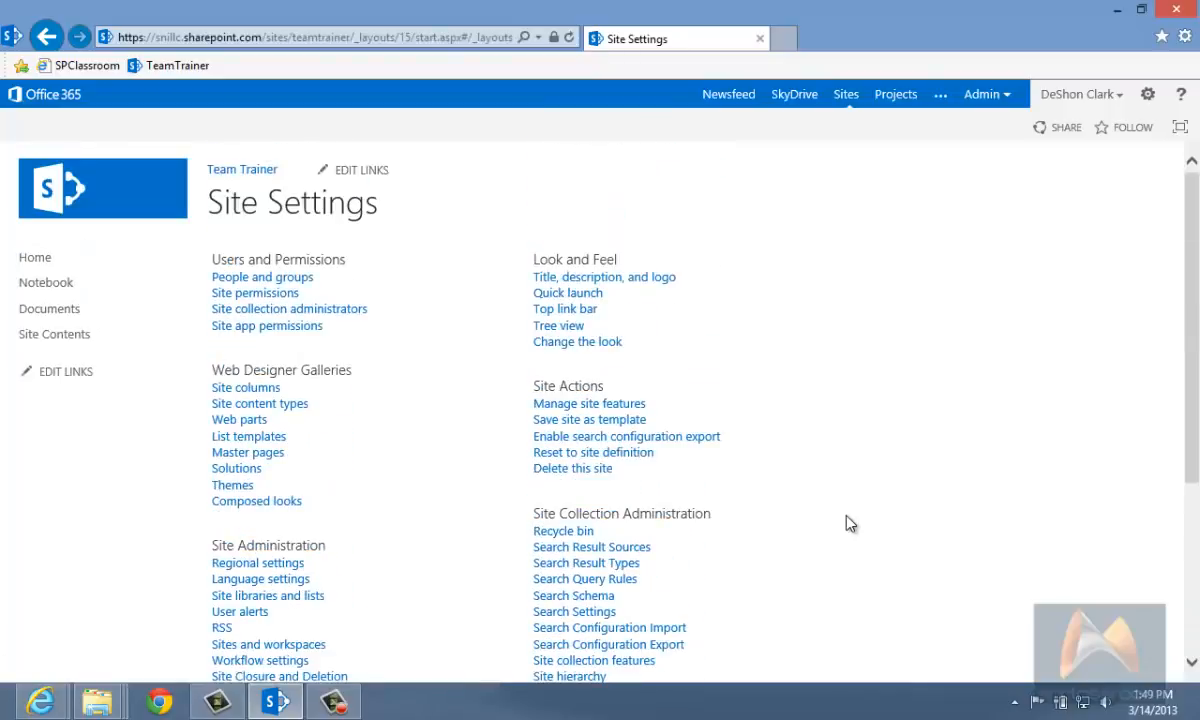
pyautogui.scroll(-2, 848, 521)
pyautogui.scroll(1, 852, 520)
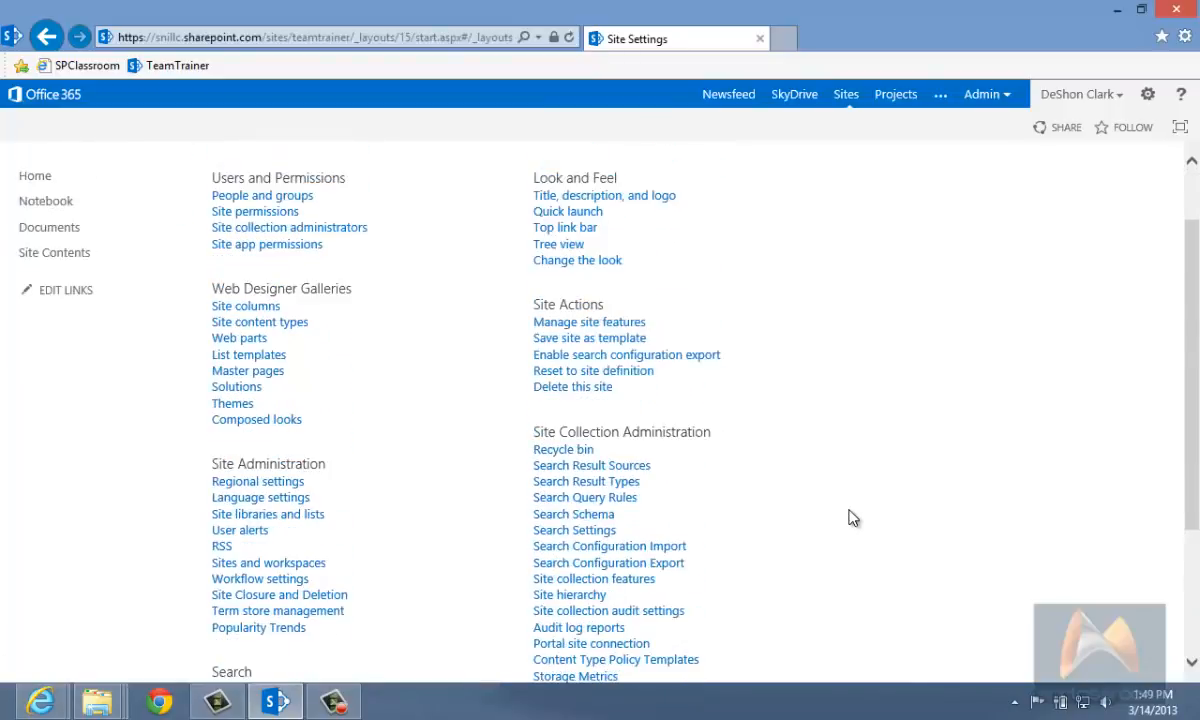
pyautogui.scroll(-2, 852, 517)
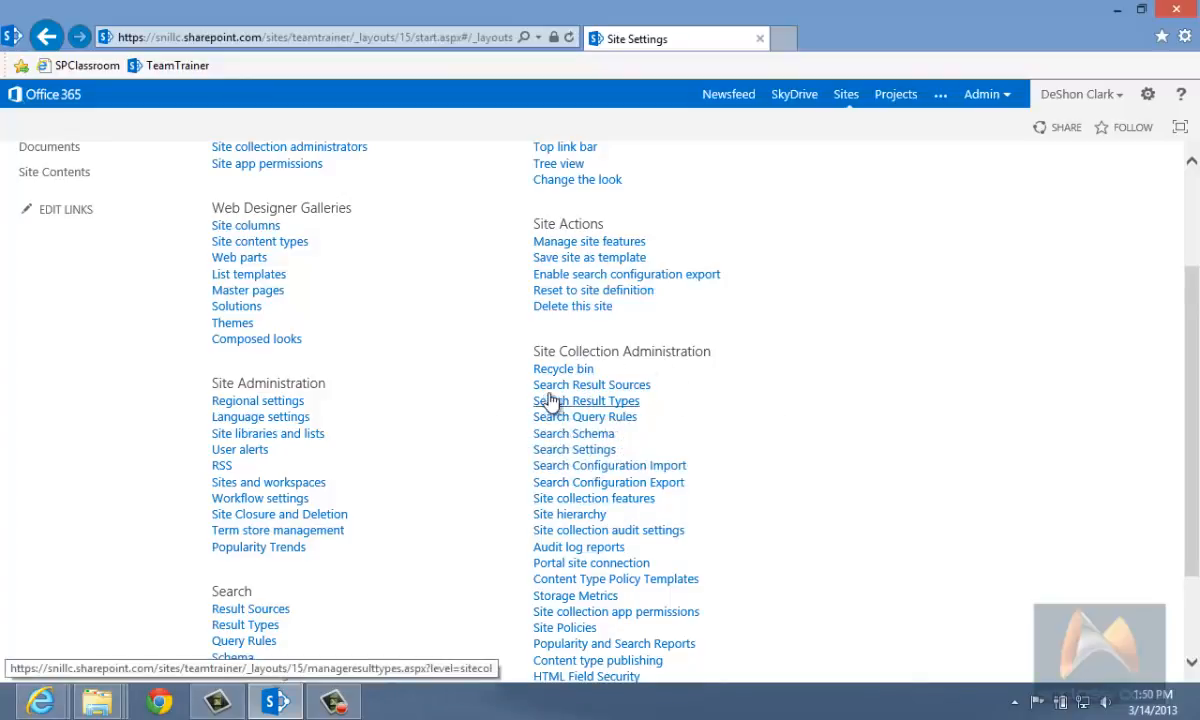
pyautogui.scroll(-2, 549, 400)
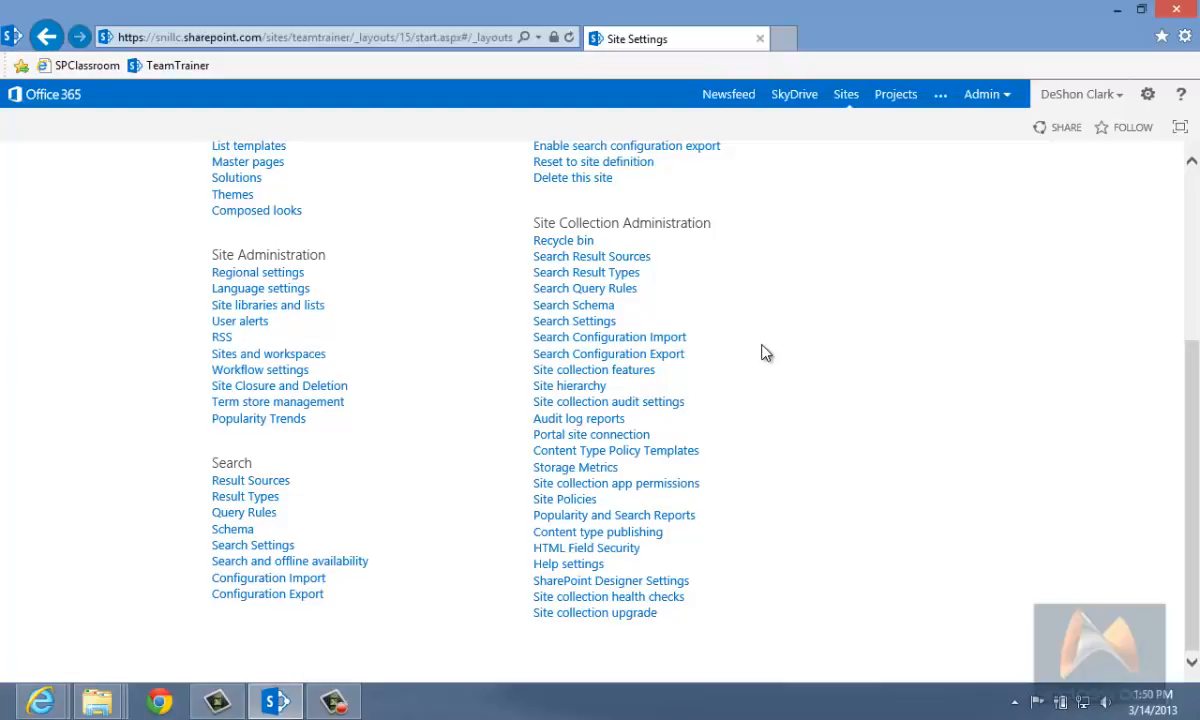
pyautogui.scroll(1, 767, 350)
pyautogui.scroll(-1, 768, 347)
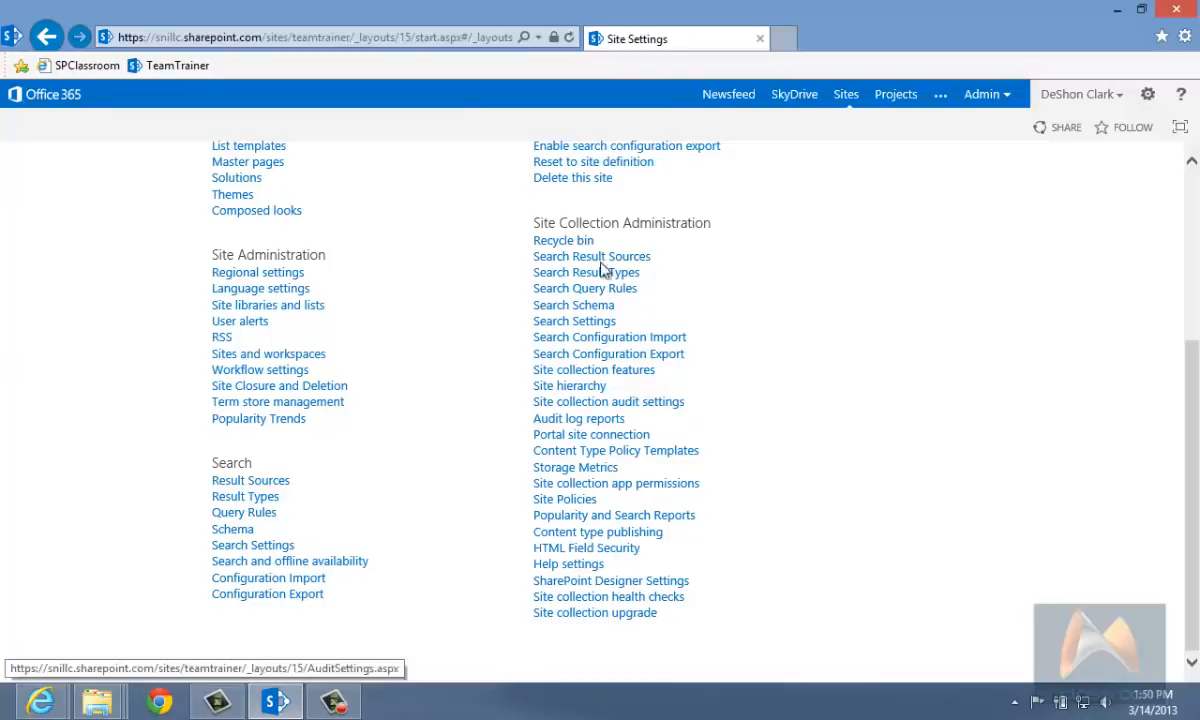
# - Open Site Collection Features and review the full list of features and their activation status
pyautogui.click(612, 370)
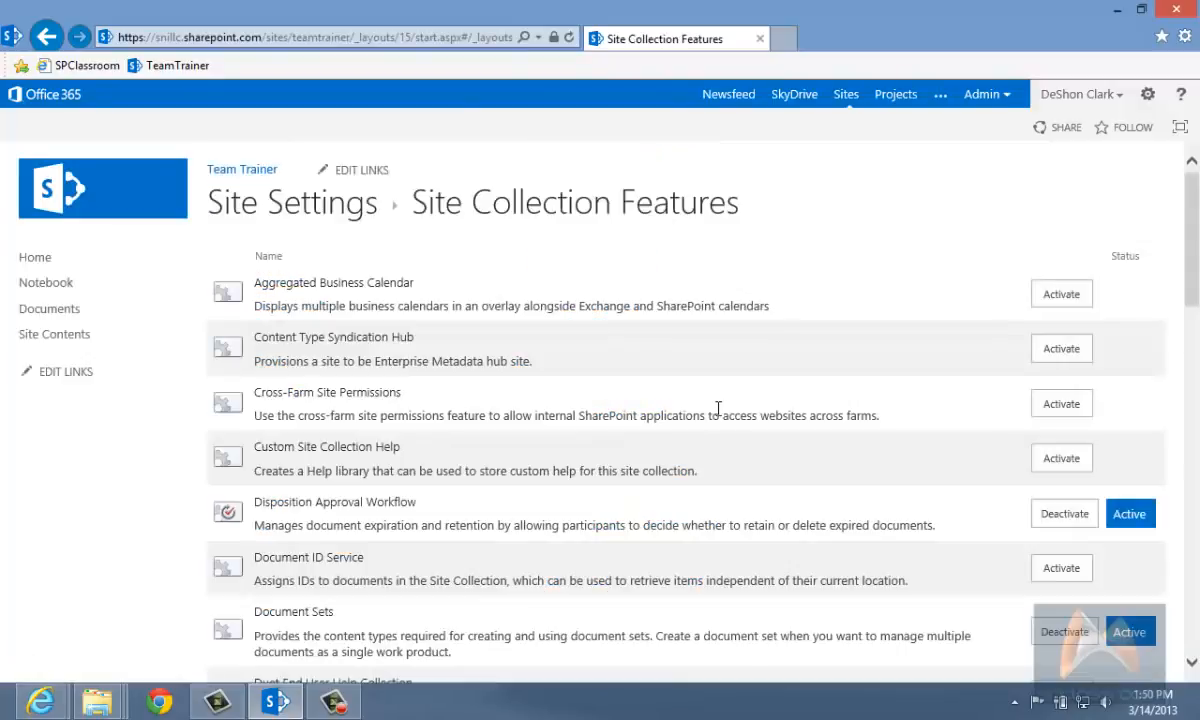
pyautogui.scroll(-15, 717, 411)
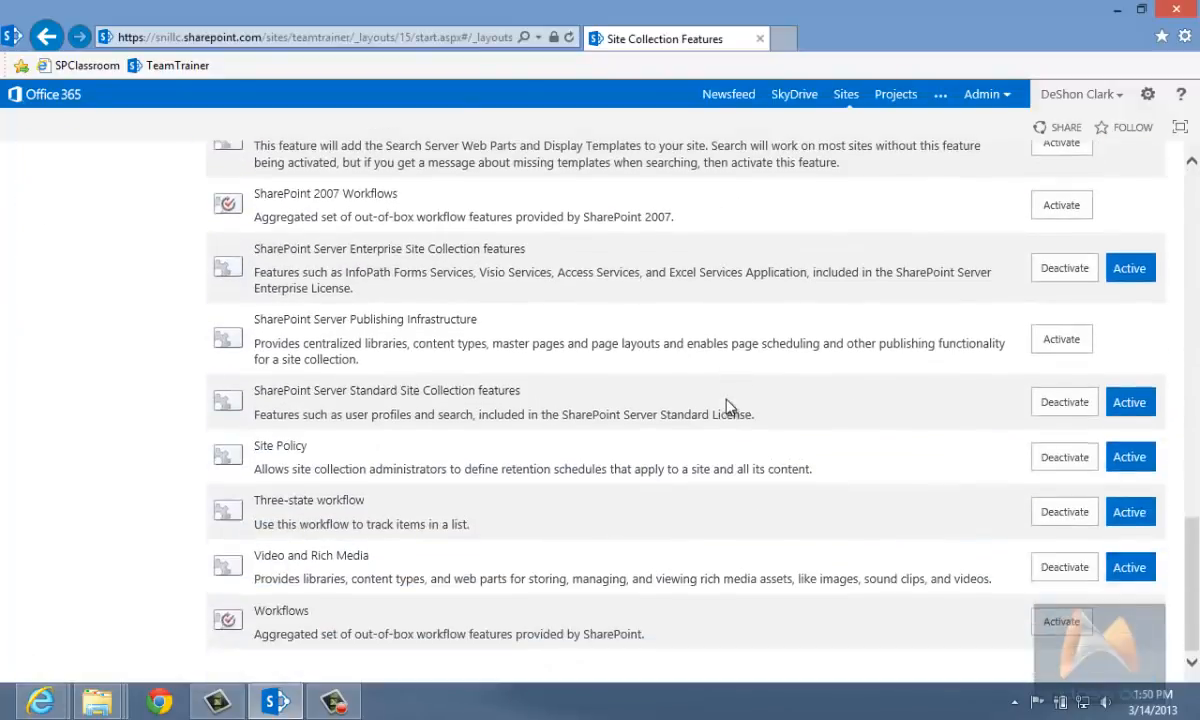
pyautogui.scroll(5, 727, 403)
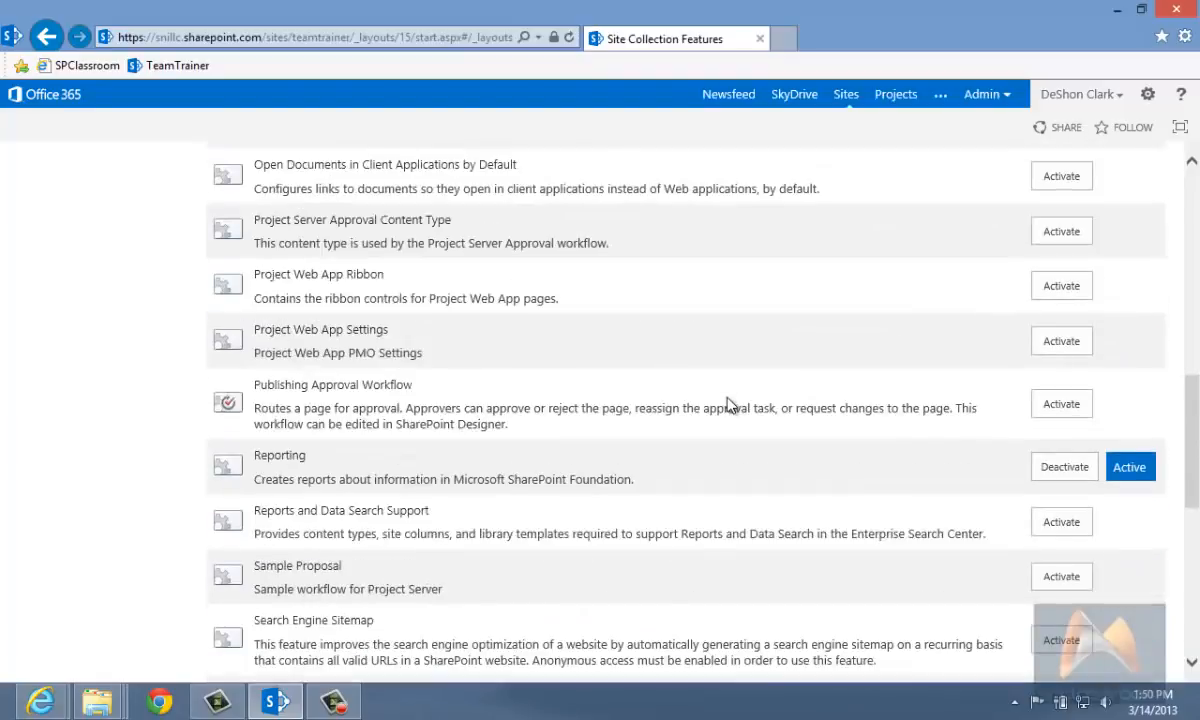
pyautogui.scroll(3, 728, 398)
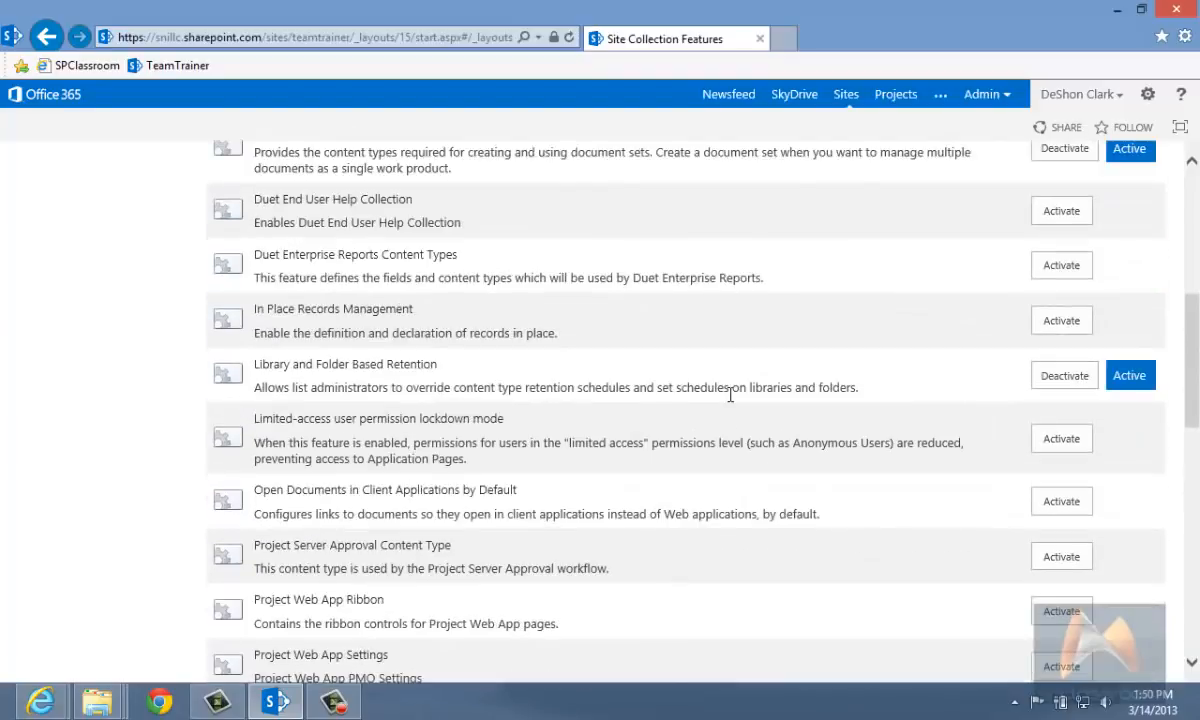
pyautogui.scroll(3, 731, 401)
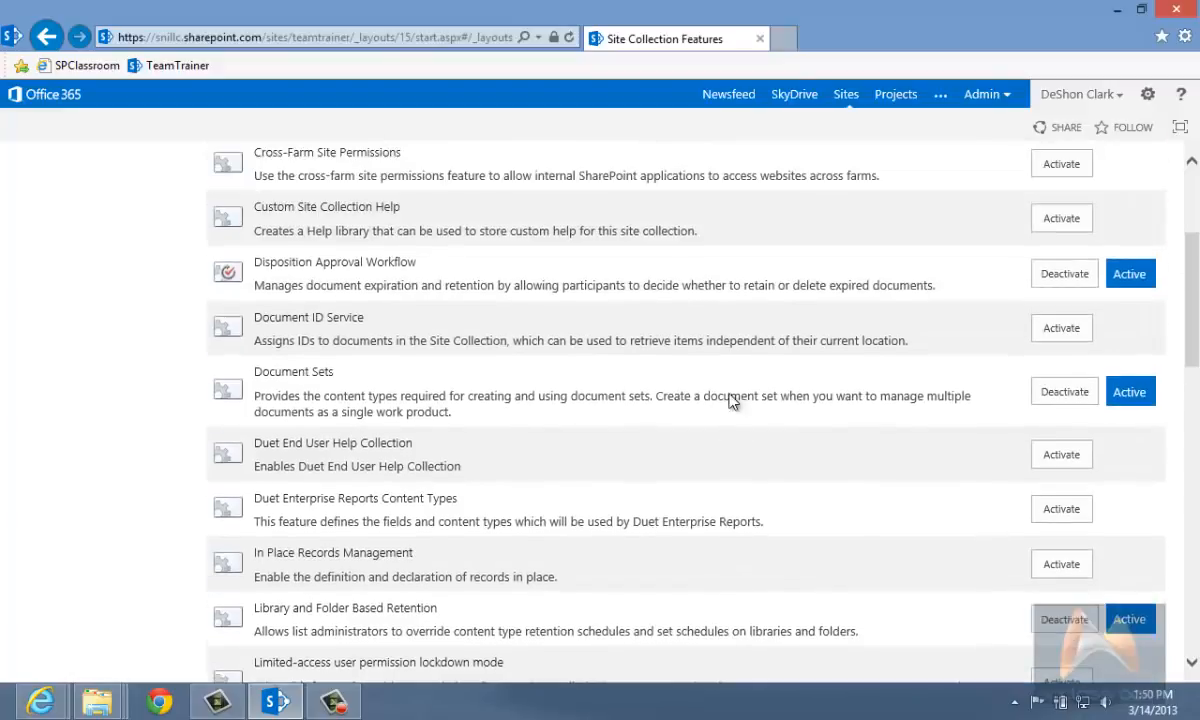
pyautogui.scroll(2, 731, 395)
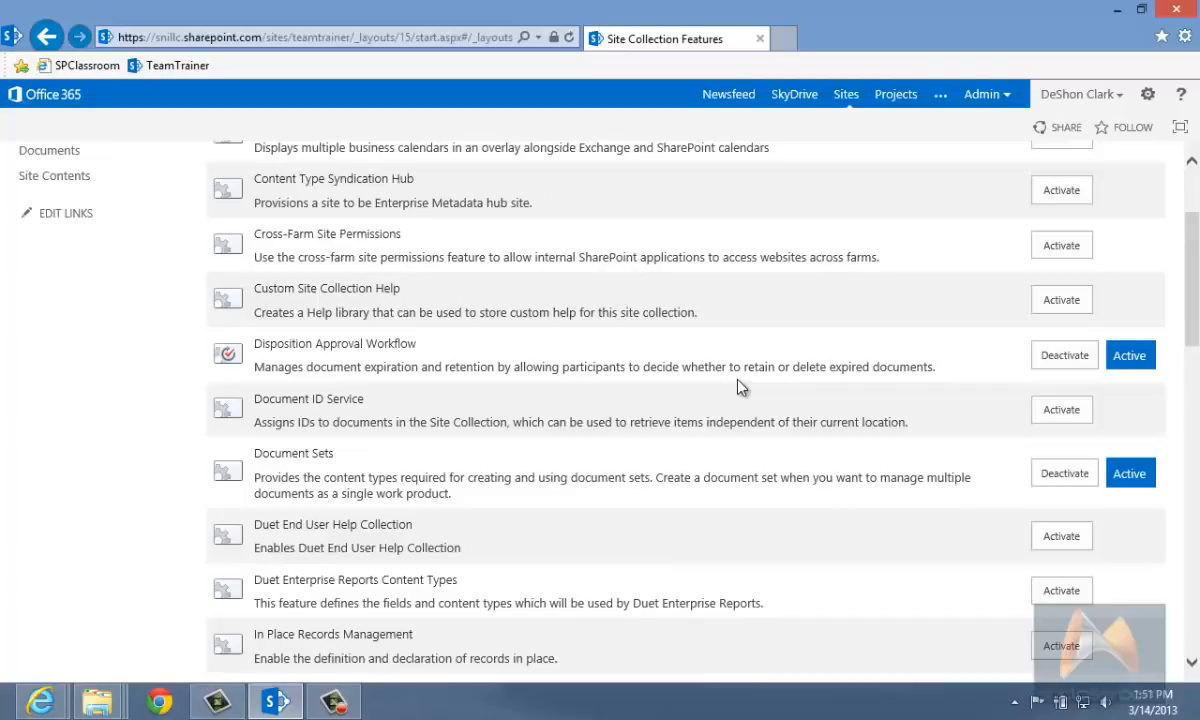
pyautogui.scroll(-3, 740, 388)
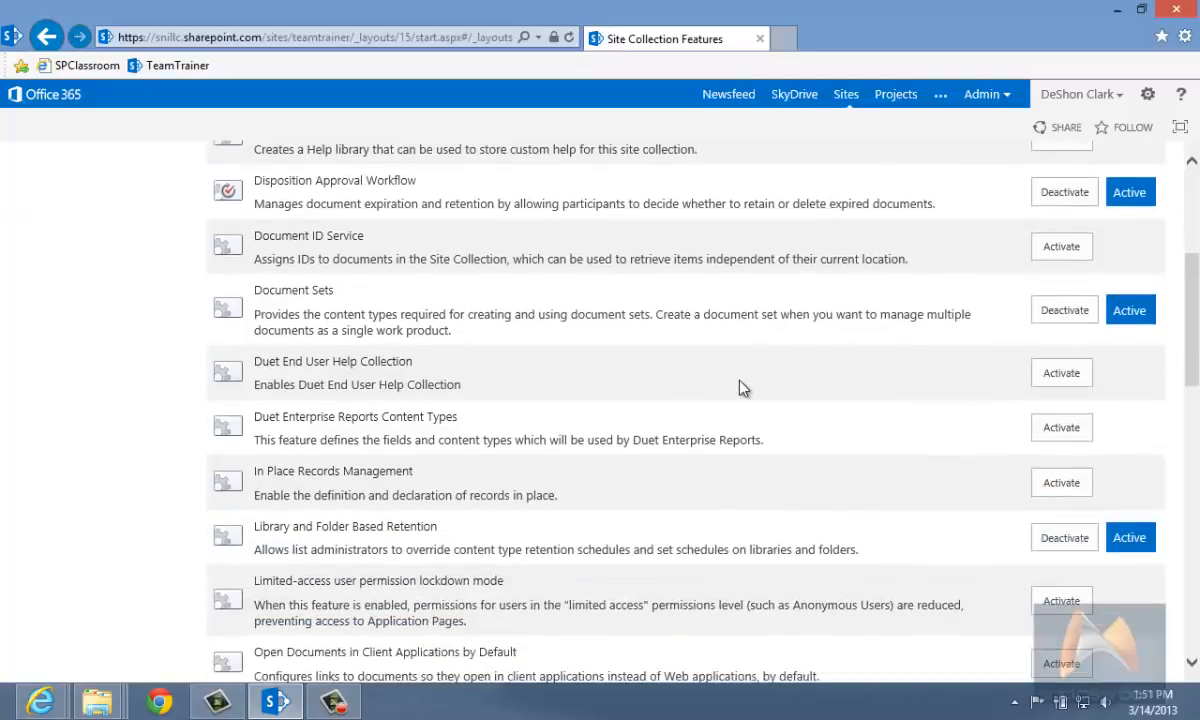
pyautogui.scroll(-15, 755, 398)
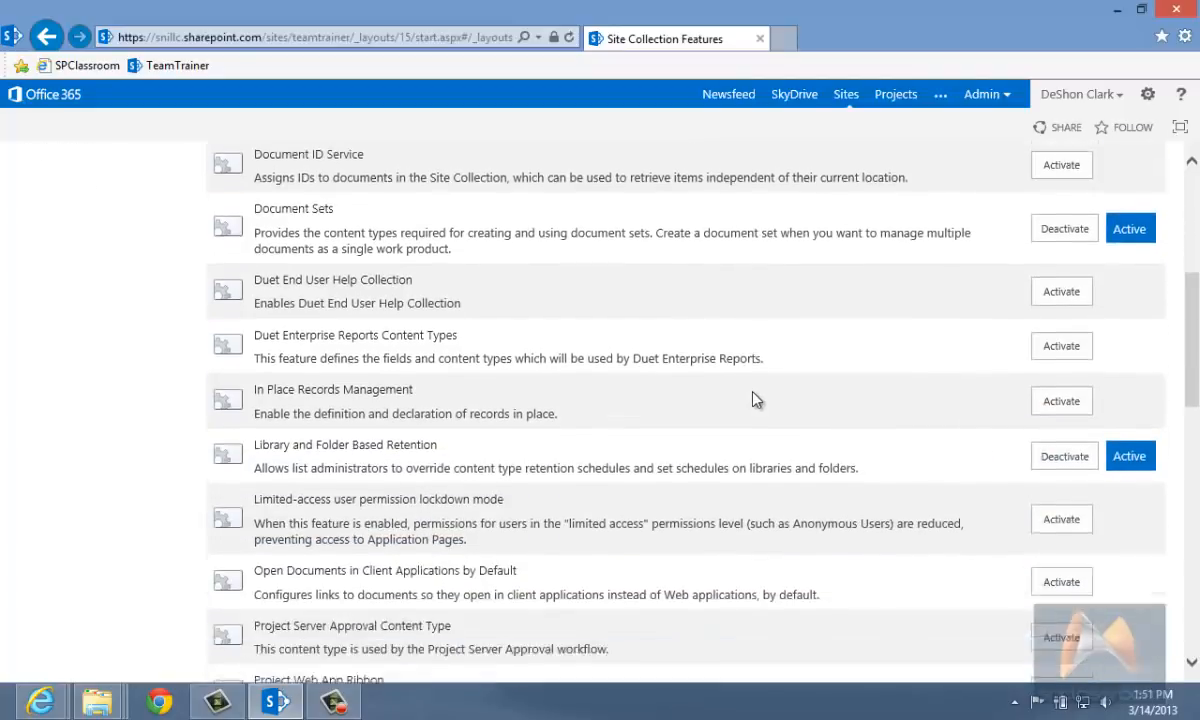
pyautogui.scroll(-5, 754, 395)
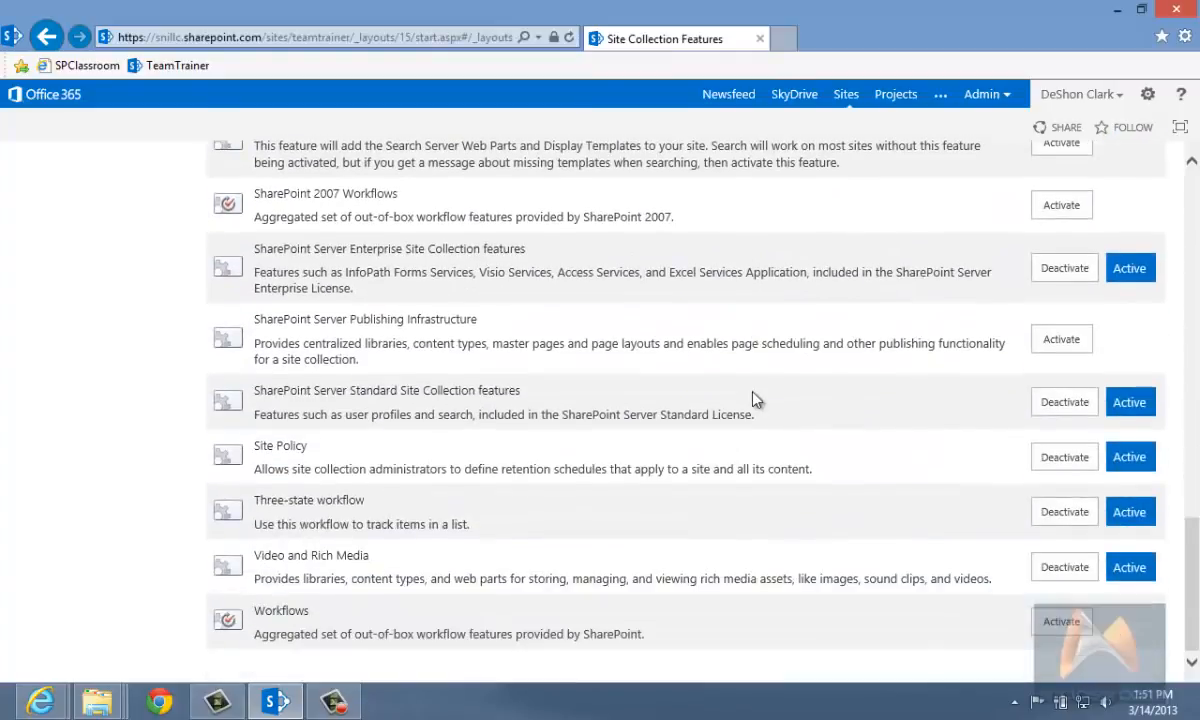
pyautogui.scroll(18, 755, 401)
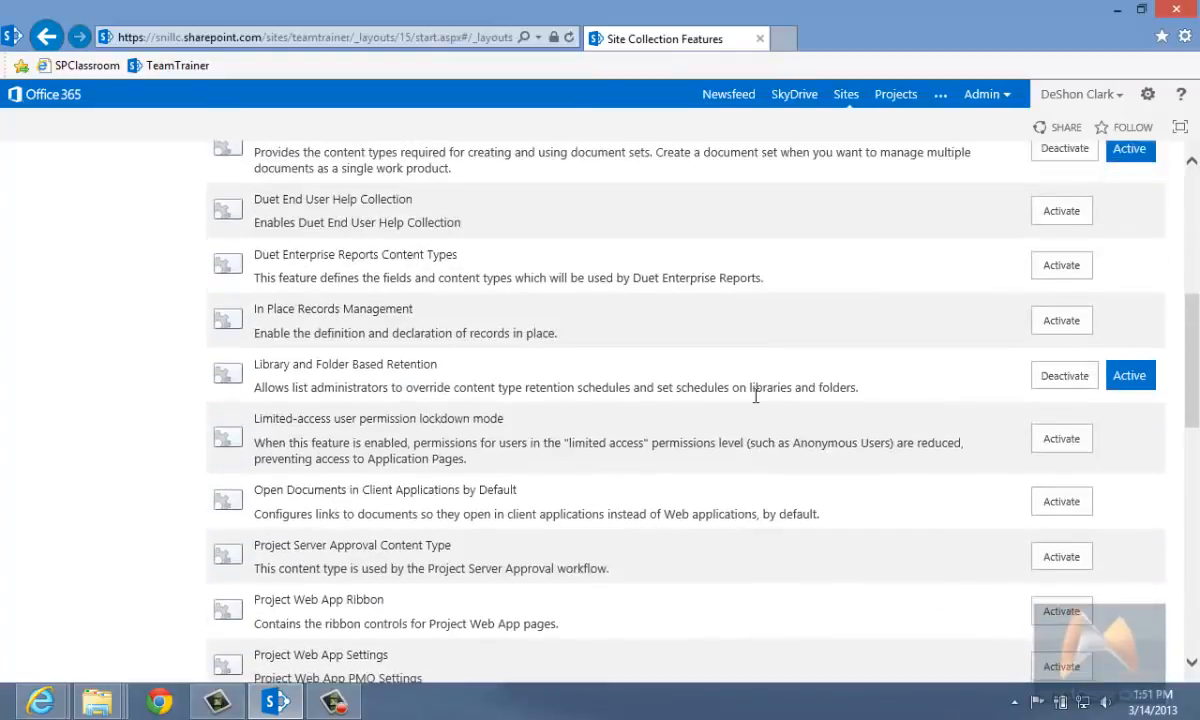
pyautogui.scroll(3, 755, 402)
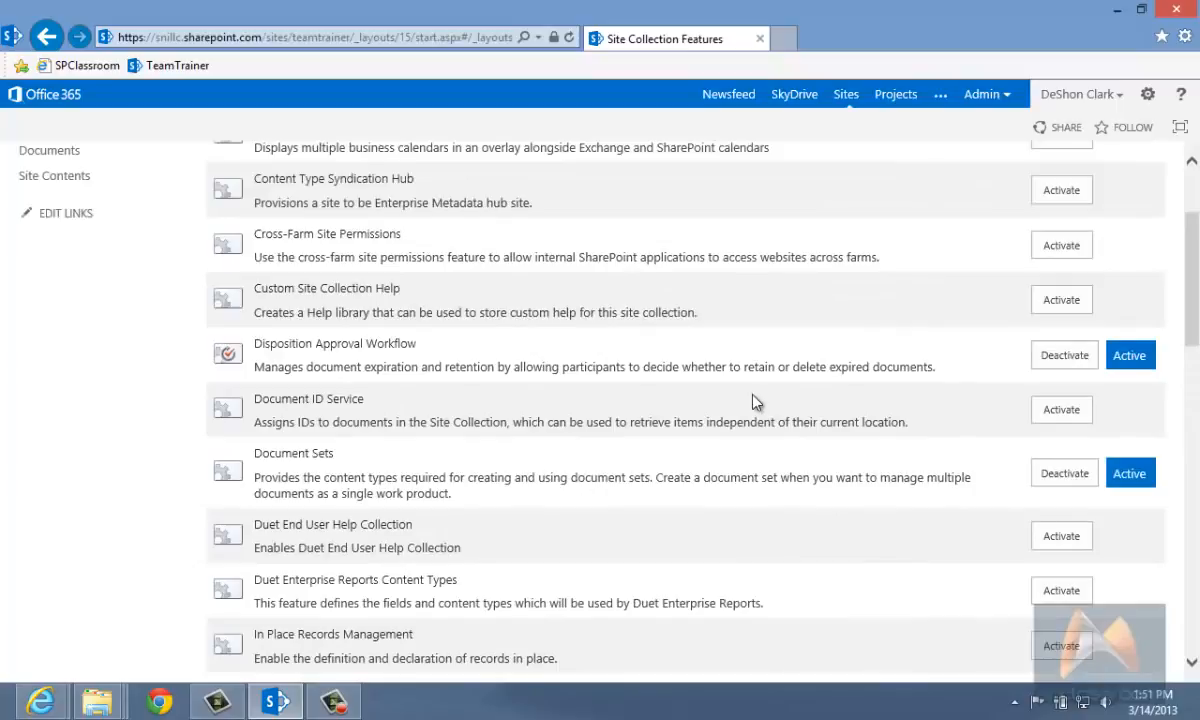
pyautogui.scroll(3, 756, 401)
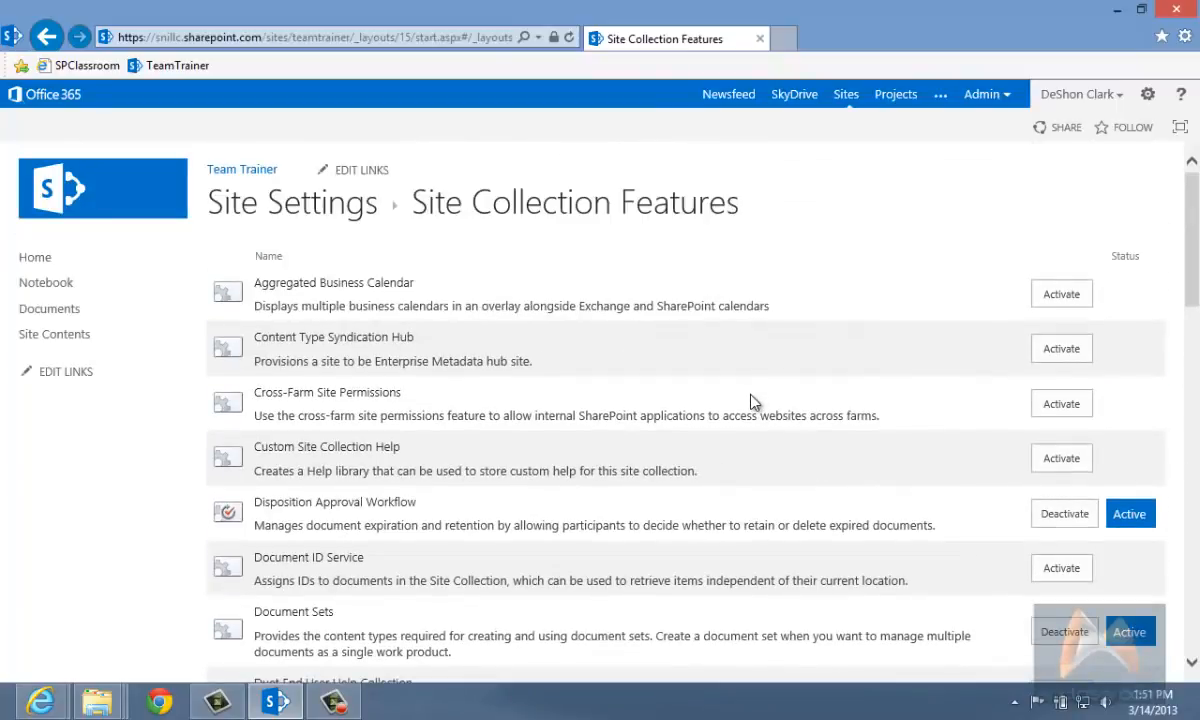
pyautogui.scroll(-6, 751, 469)
pyautogui.scroll(6, 753, 469)
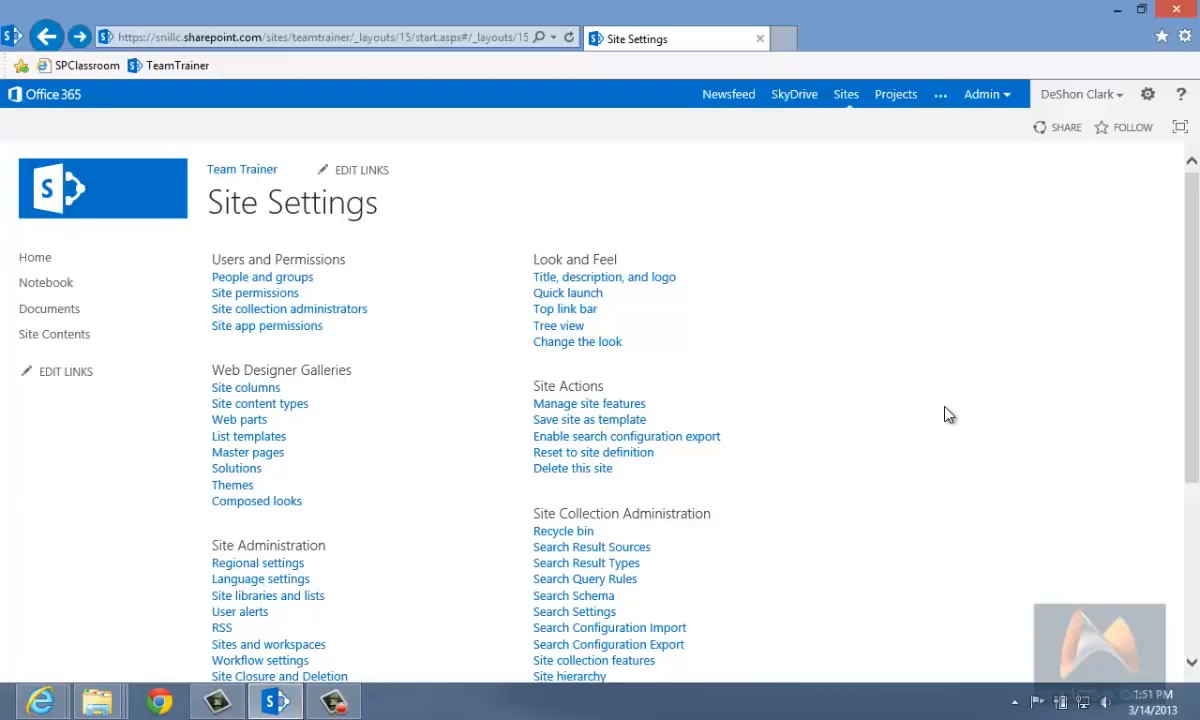
# - Open Manage site features under Site Actions and review the site-level features and their activation status
pyautogui.click(605, 409)
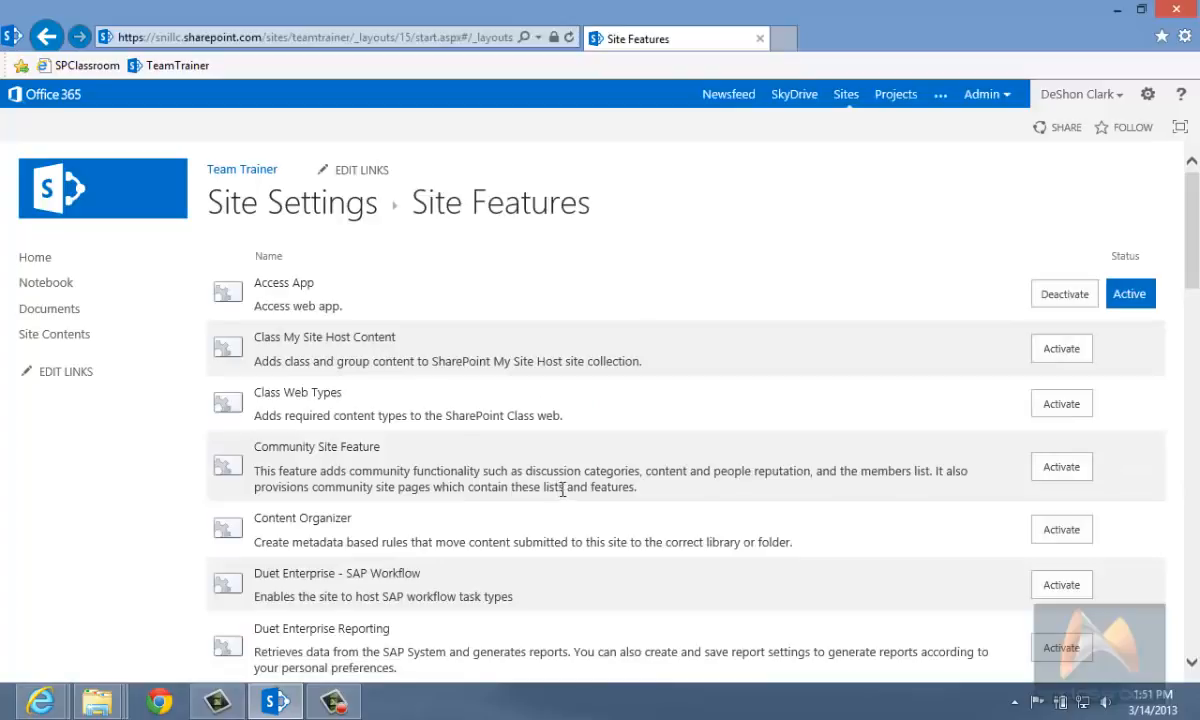
pyautogui.scroll(-7, 565, 495)
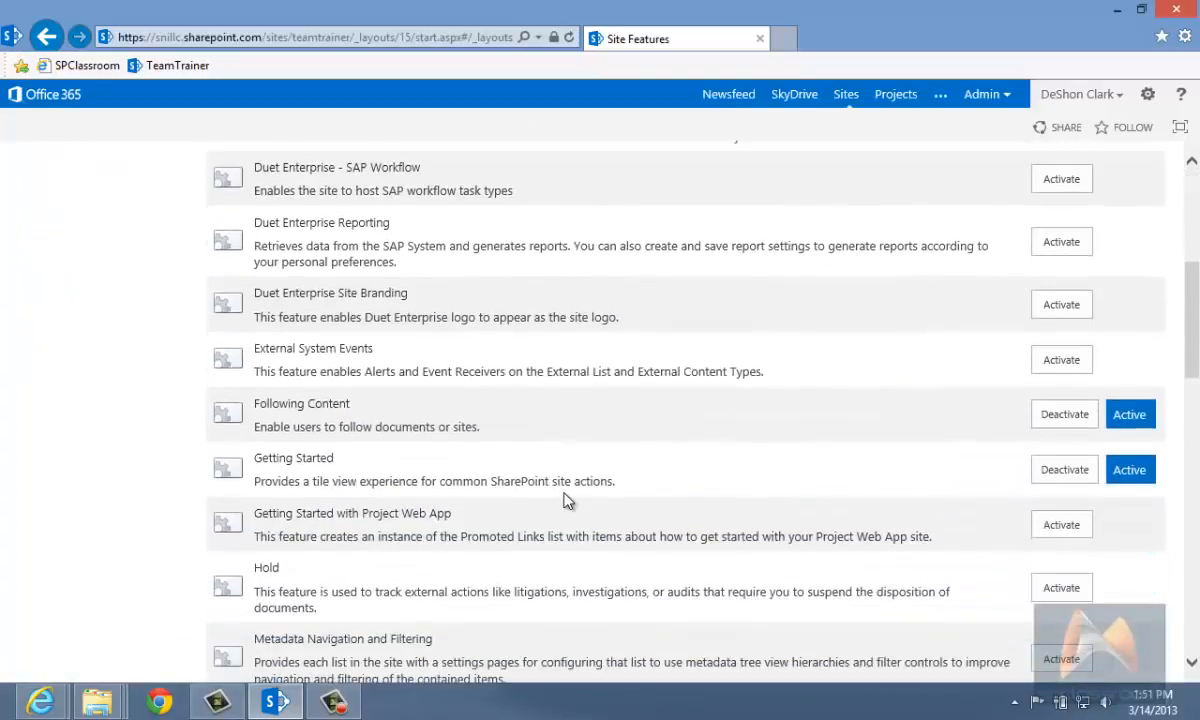
pyautogui.scroll(-8, 567, 500)
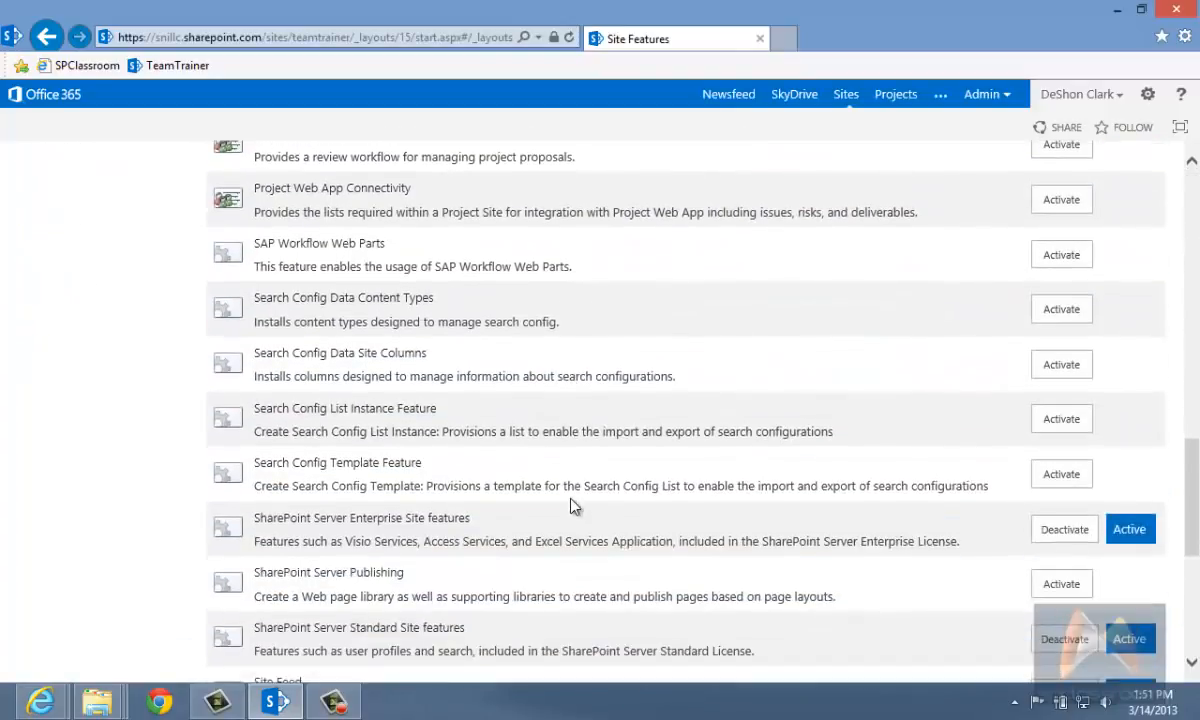
pyautogui.scroll(-2, 572, 497)
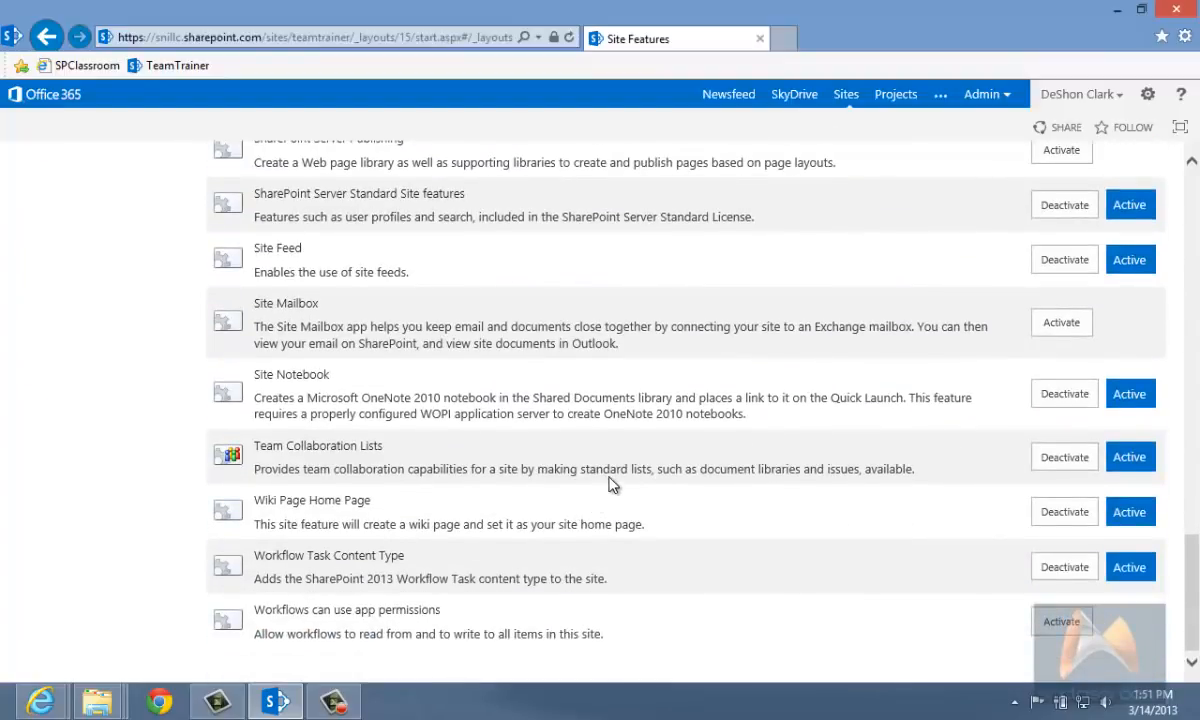
pyautogui.scroll(9, 612, 485)
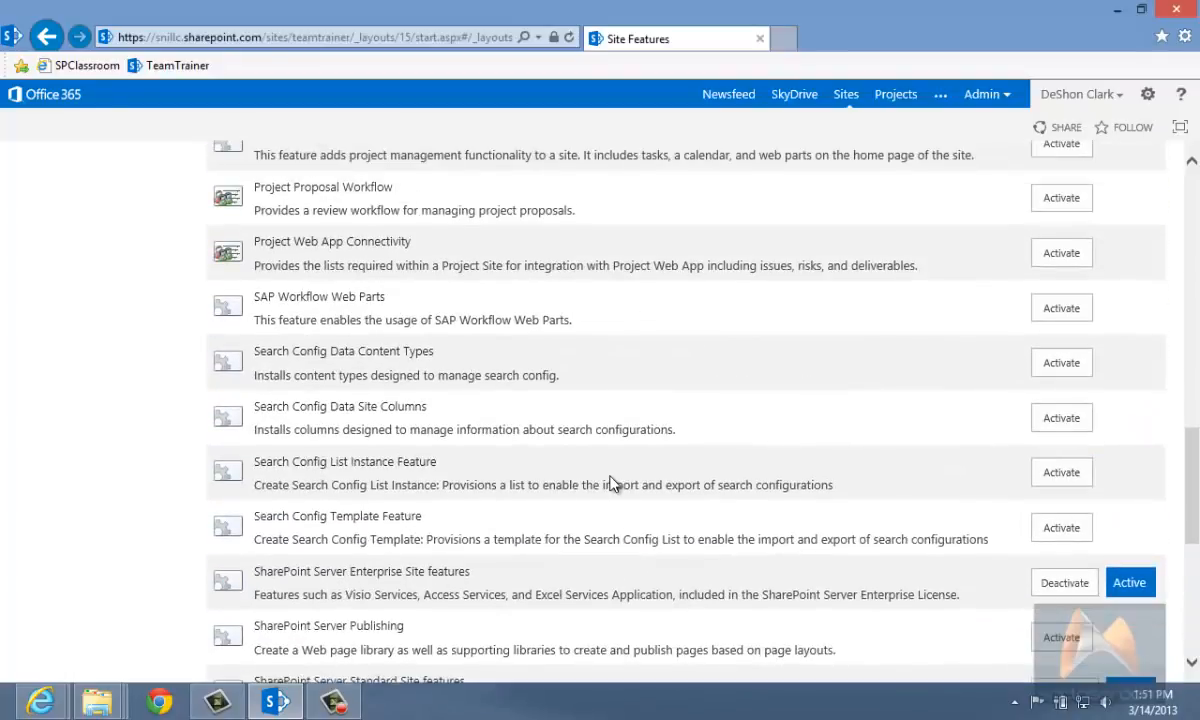
pyautogui.scroll(5, 612, 483)
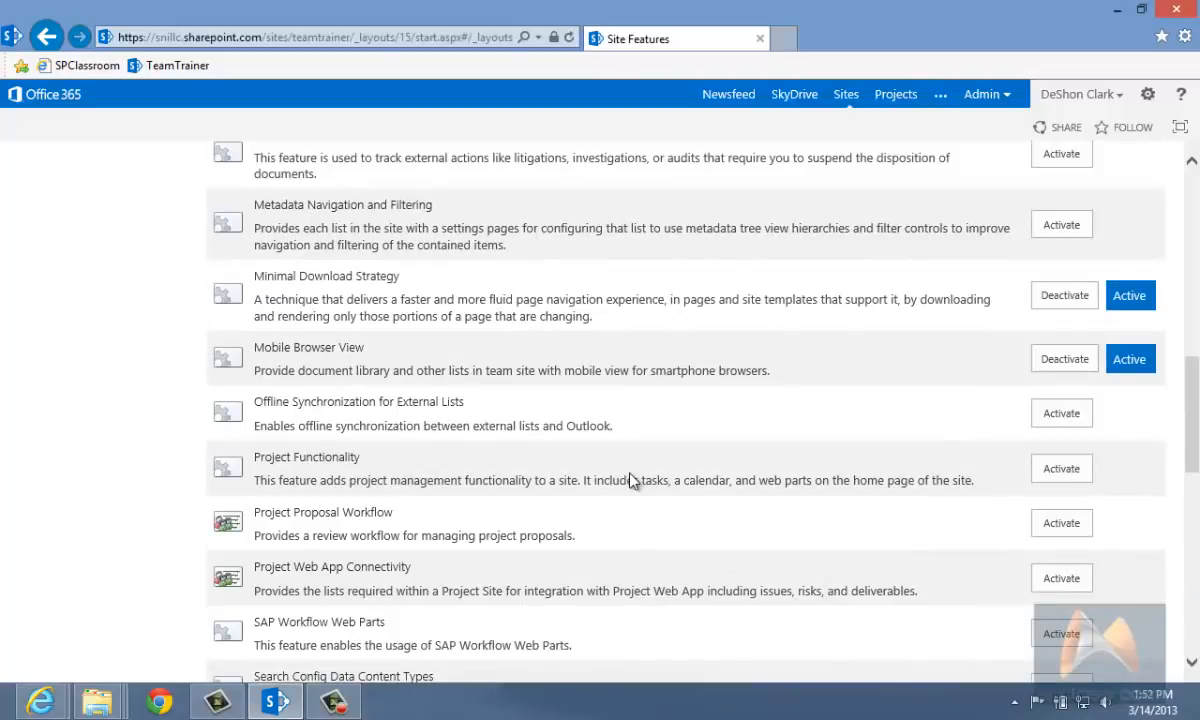
pyautogui.scroll(5, 905, 407)
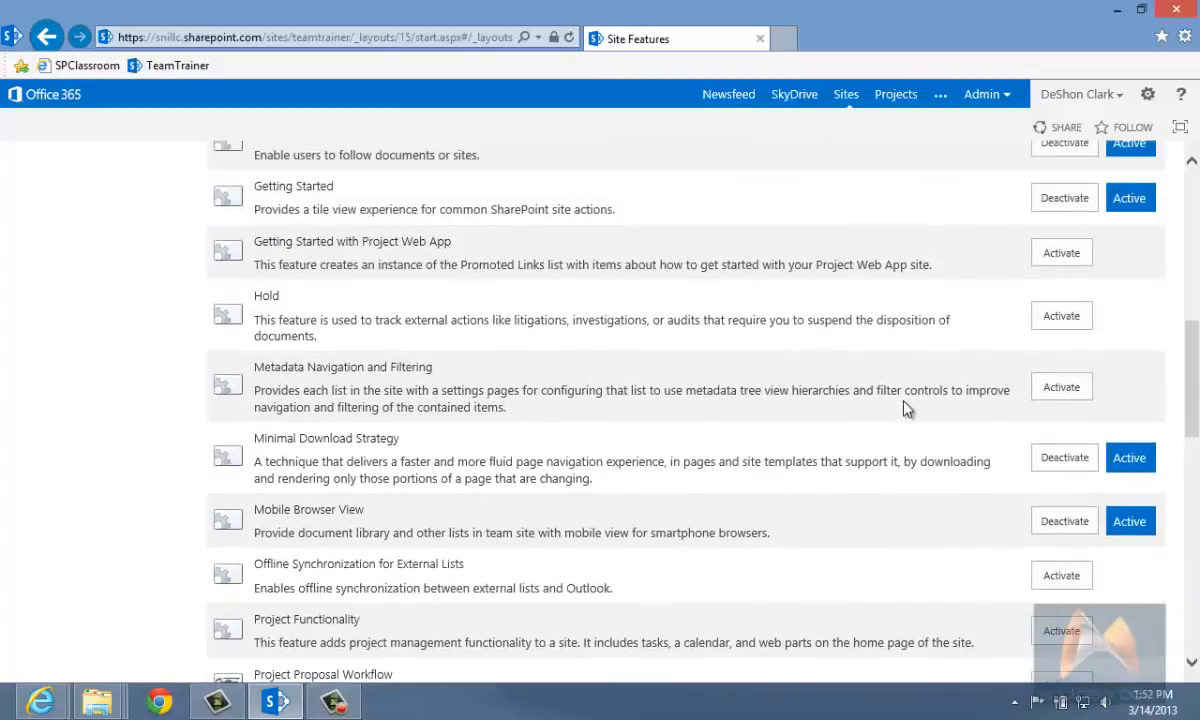
pyautogui.scroll(7, 1042, 390)
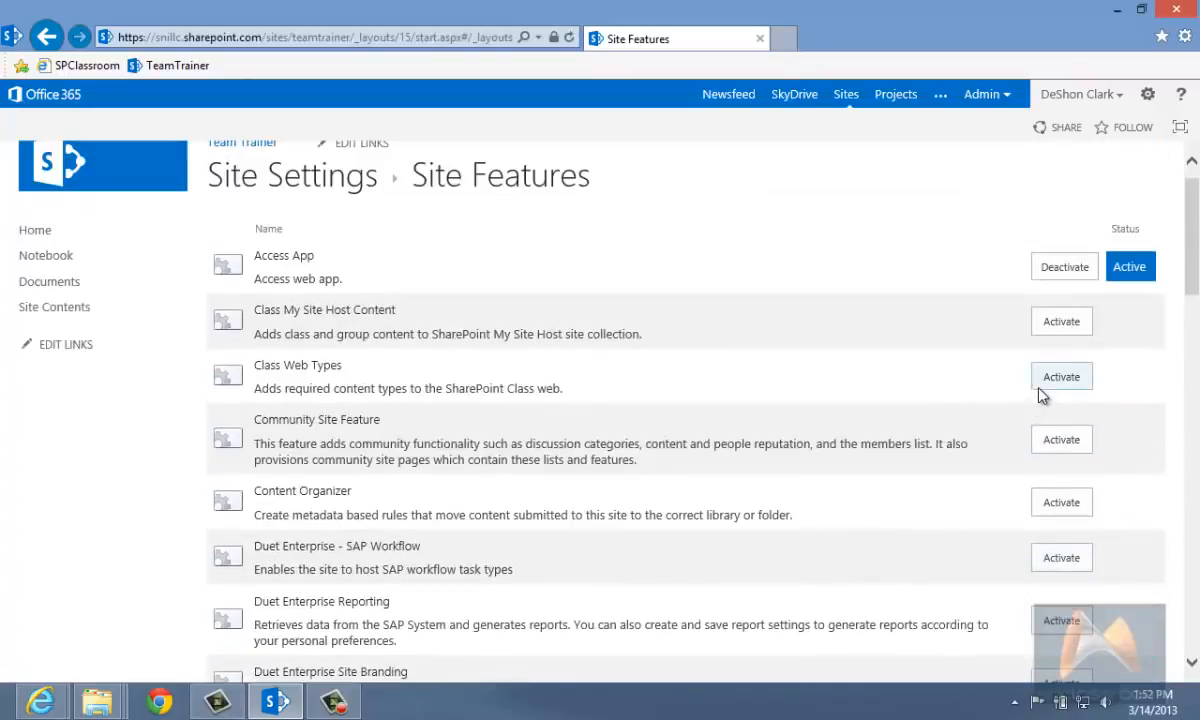
# - Return to Site Settings and open the site's title, description and logo settings
pyautogui.click(292, 176)
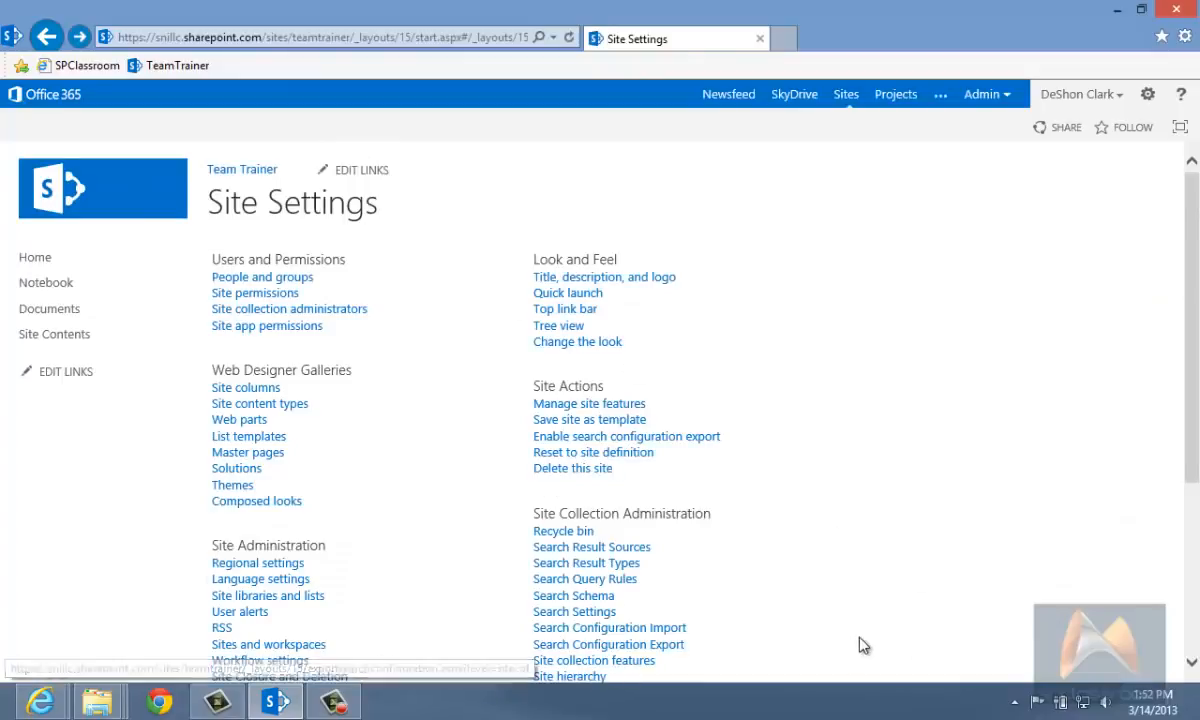
pyautogui.scroll(-3, 862, 640)
pyautogui.scroll(3, 868, 638)
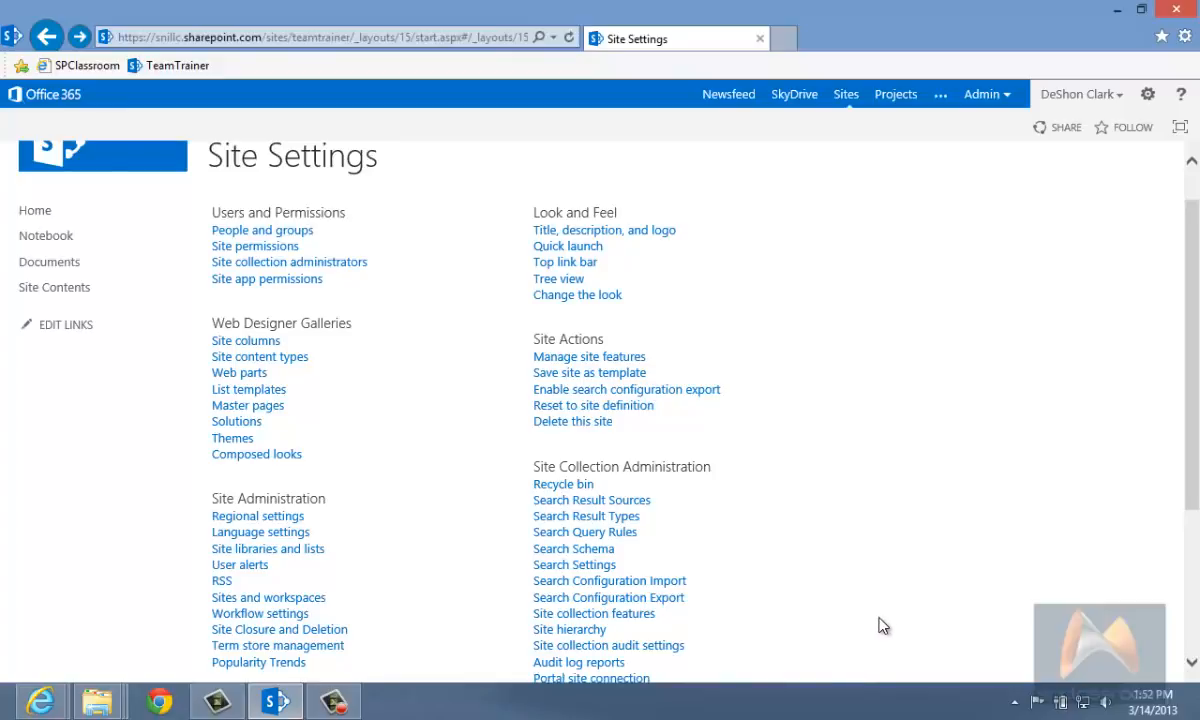
pyautogui.scroll(1, 879, 626)
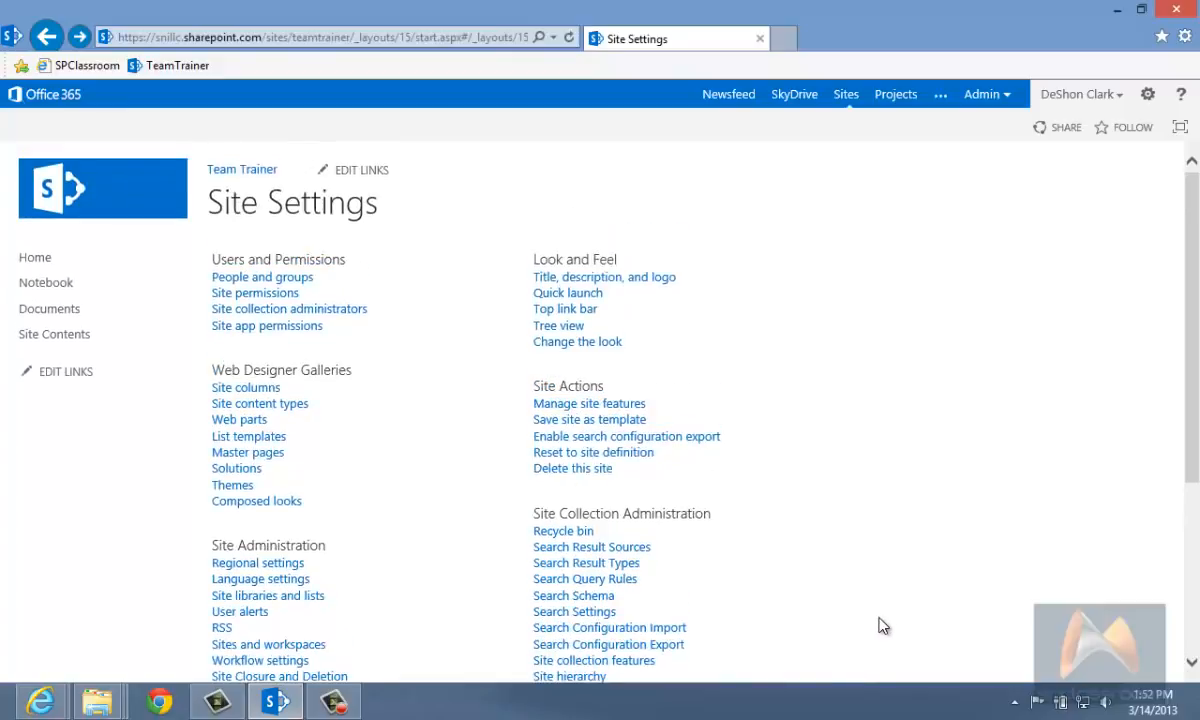
pyautogui.click(596, 284)
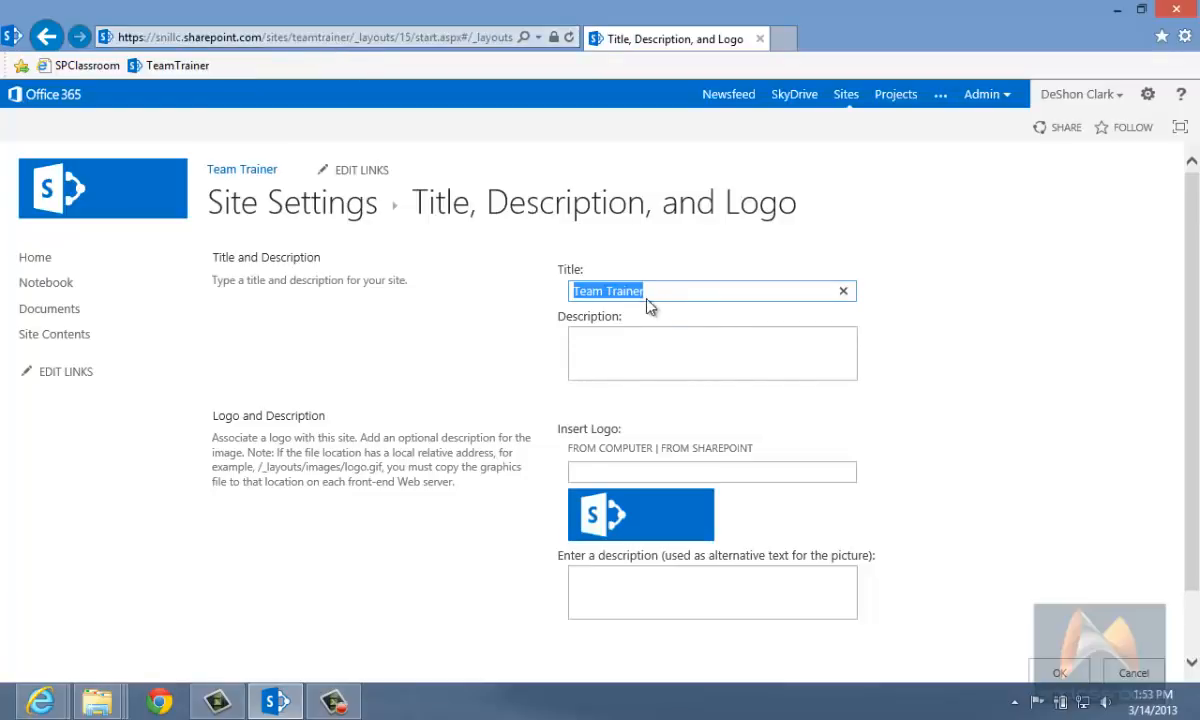
# - Replace the site title with the owner's first name in possessive form followed by "Play Ground"
pyautogui.moveTo(654, 293); pyautogui.dragTo(493, 416)
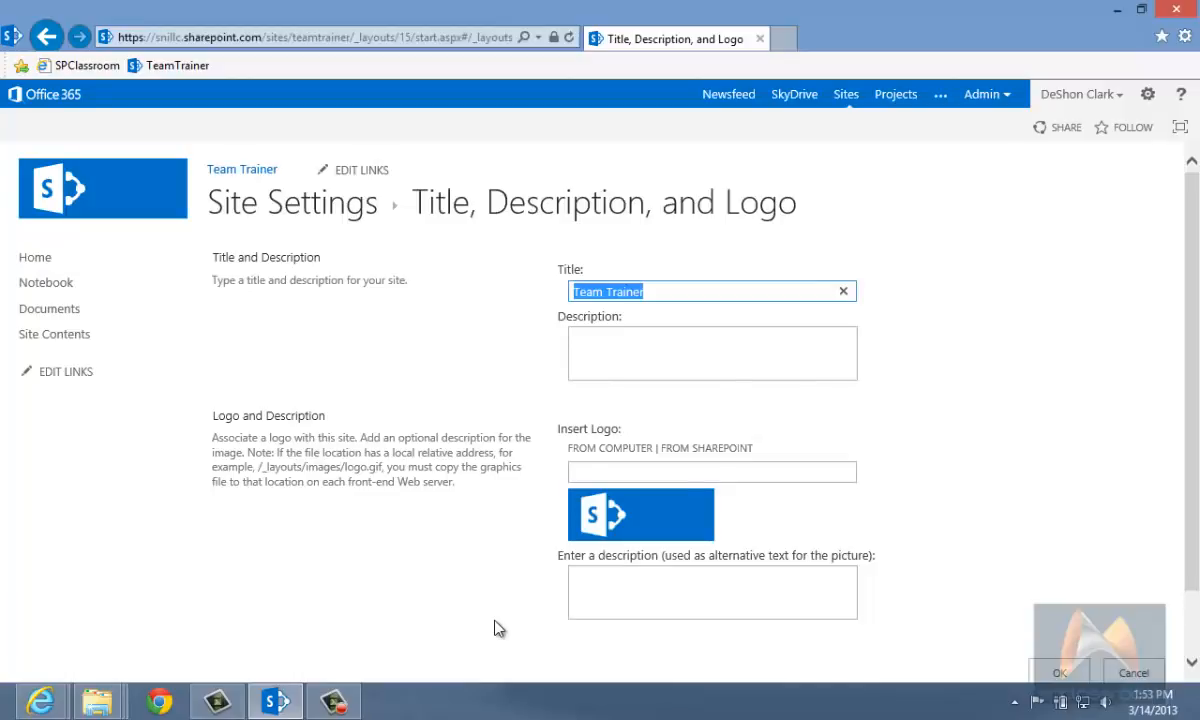
pyautogui.write('Tea')
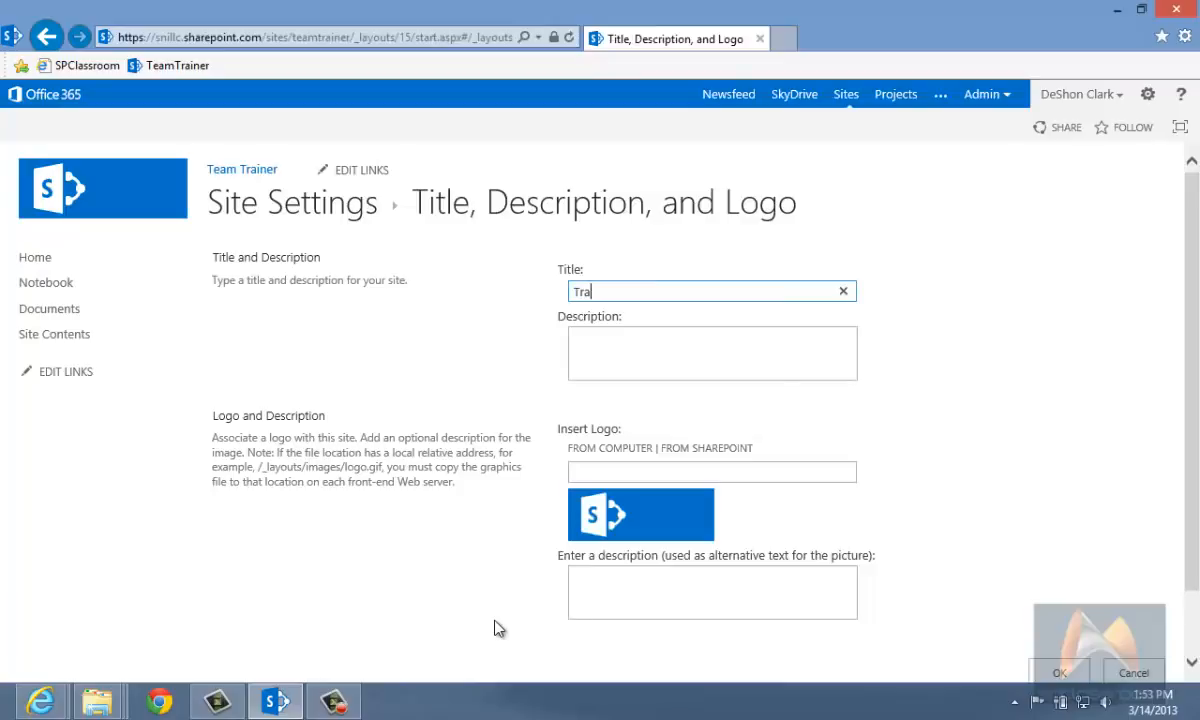
pyautogui.press('BackSpace')
pyautogui.press('BackSpace')
pyautogui.press('BackSpace')
pyautogui.write('DeShon Play Ground')
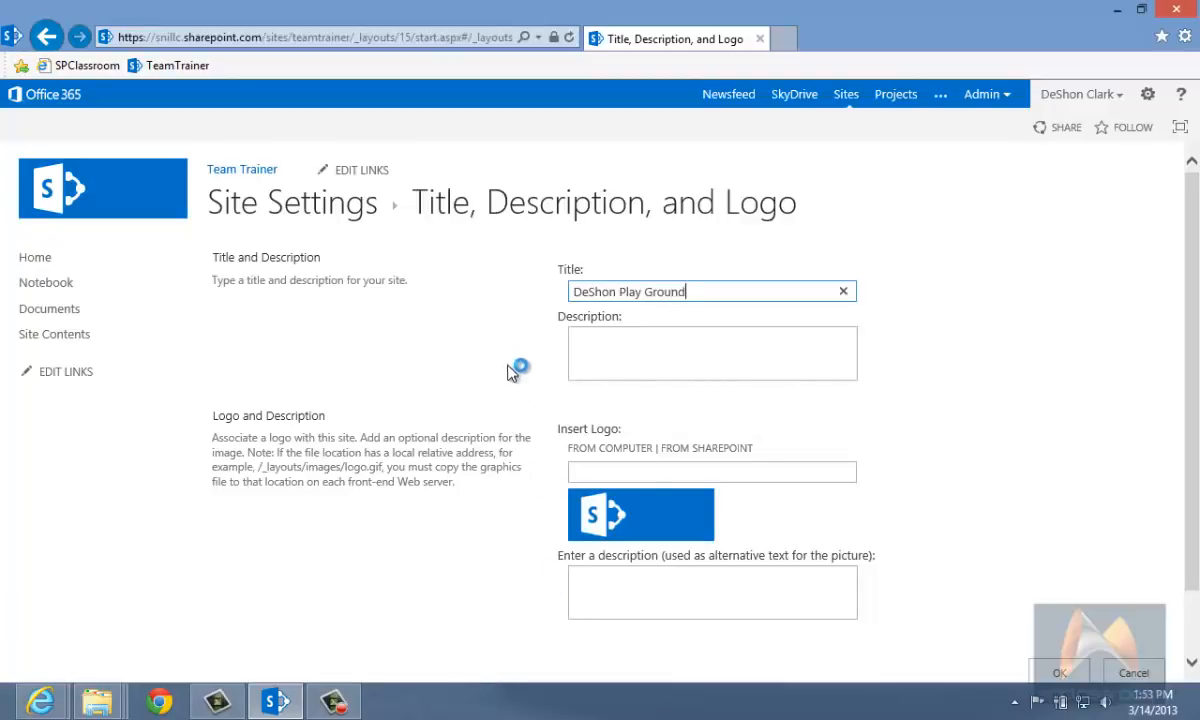
pyautogui.click(495, 335)
pyautogui.click(607, 294)
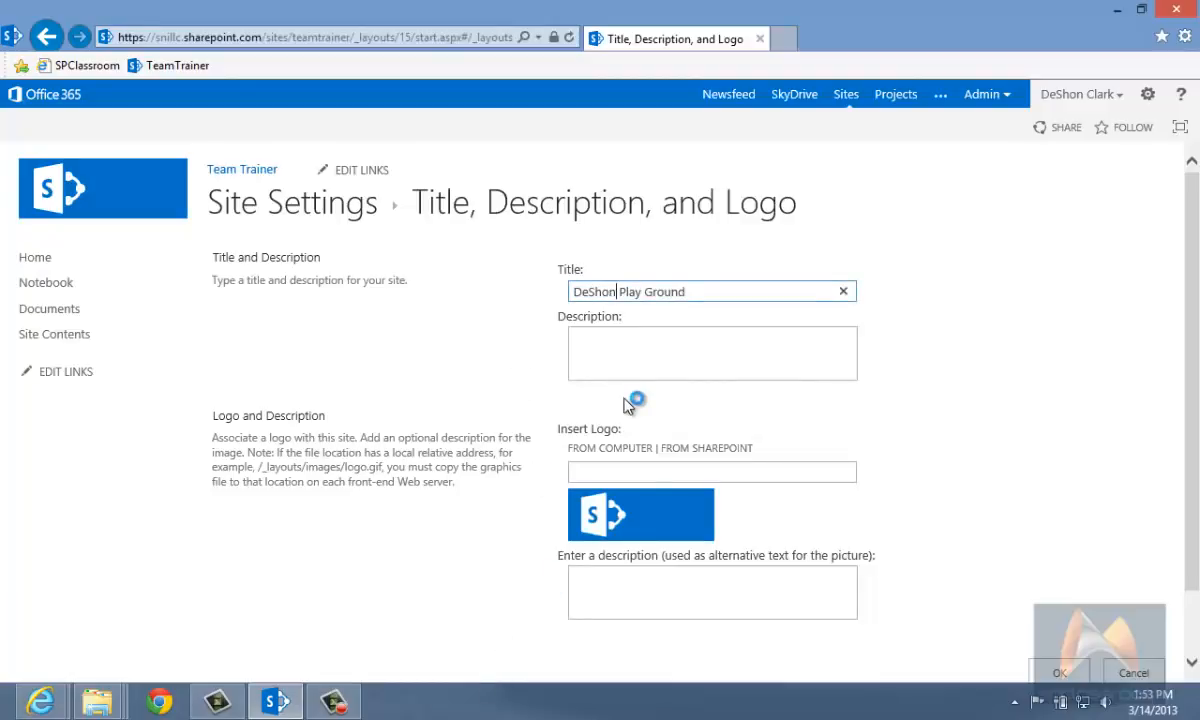
pyautogui.write("'s")
# - Enter the site description "Team site used to test different features in SP2013", correcting the misspelled word
pyautogui.click(651, 343)
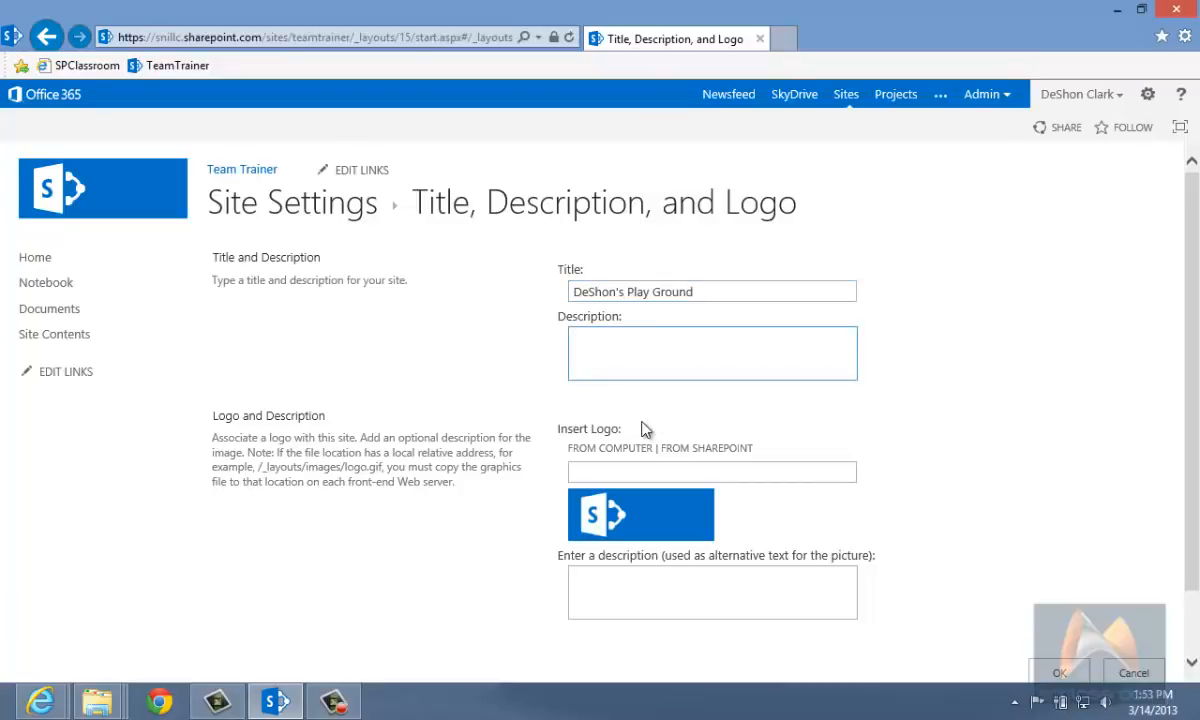
pyautogui.write('S')
pyautogui.write('Team site us')
pyautogui.write('ed ')
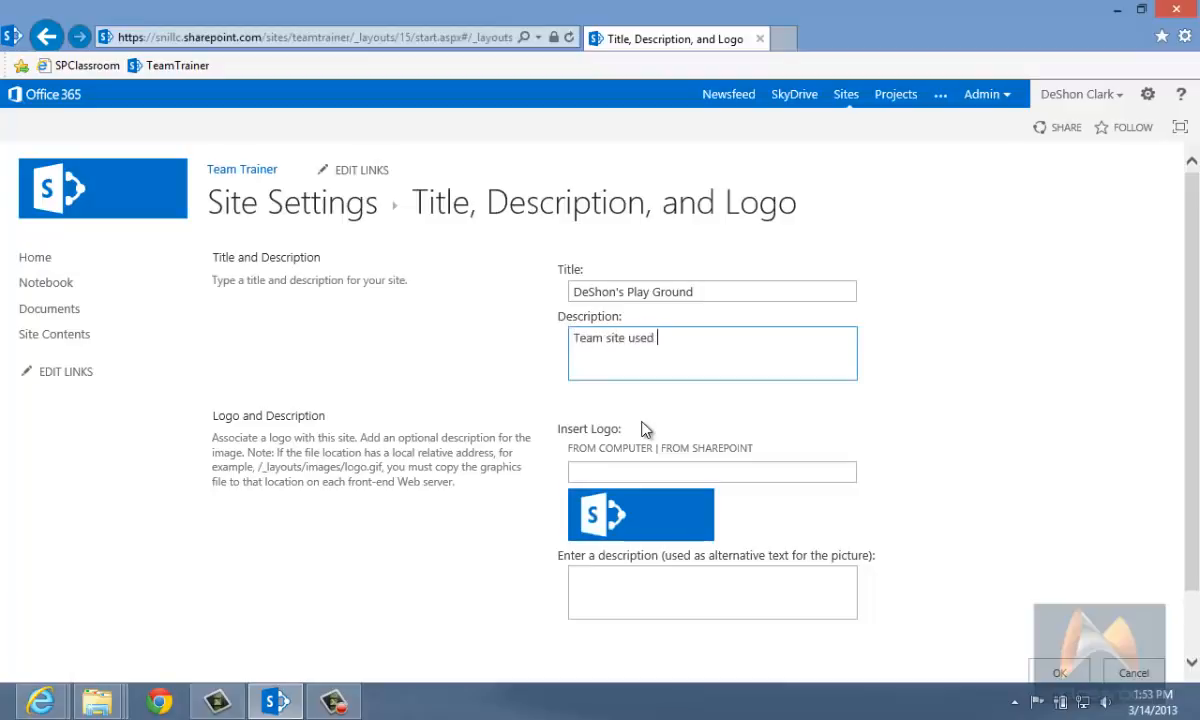
pyautogui.write('to test different')
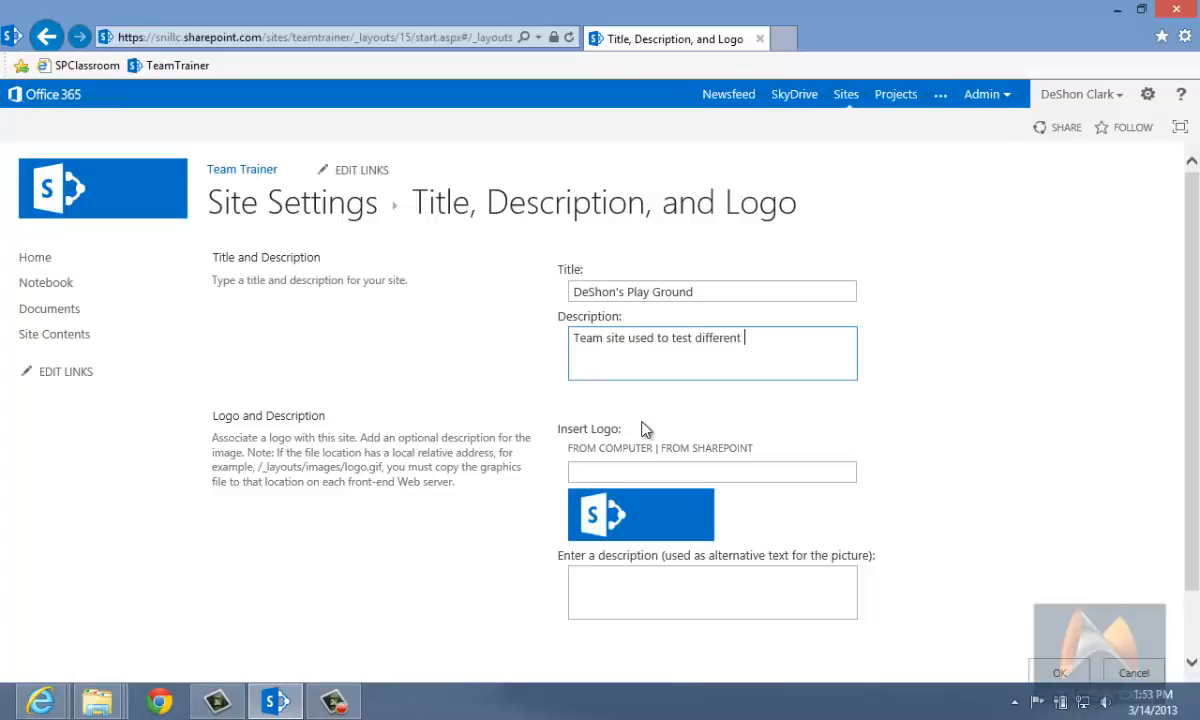
pyautogui.write(' featurs in SP2013')
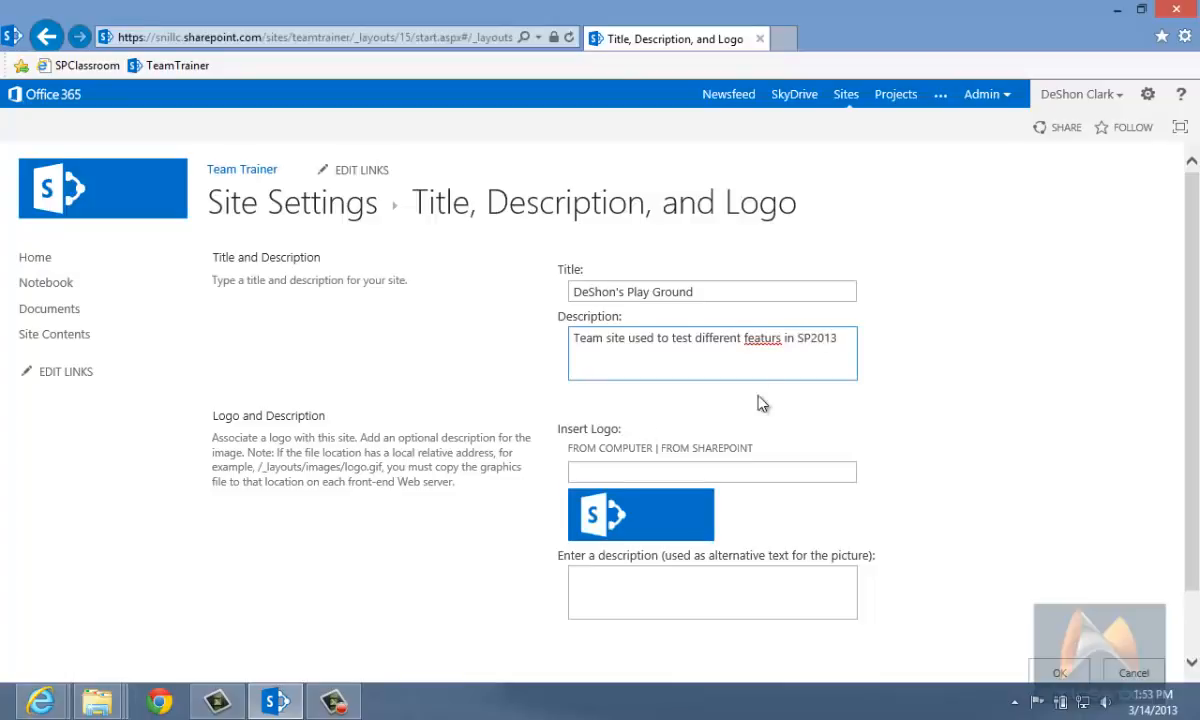
pyautogui.rightClick(778, 341)
pyautogui.click(832, 357)
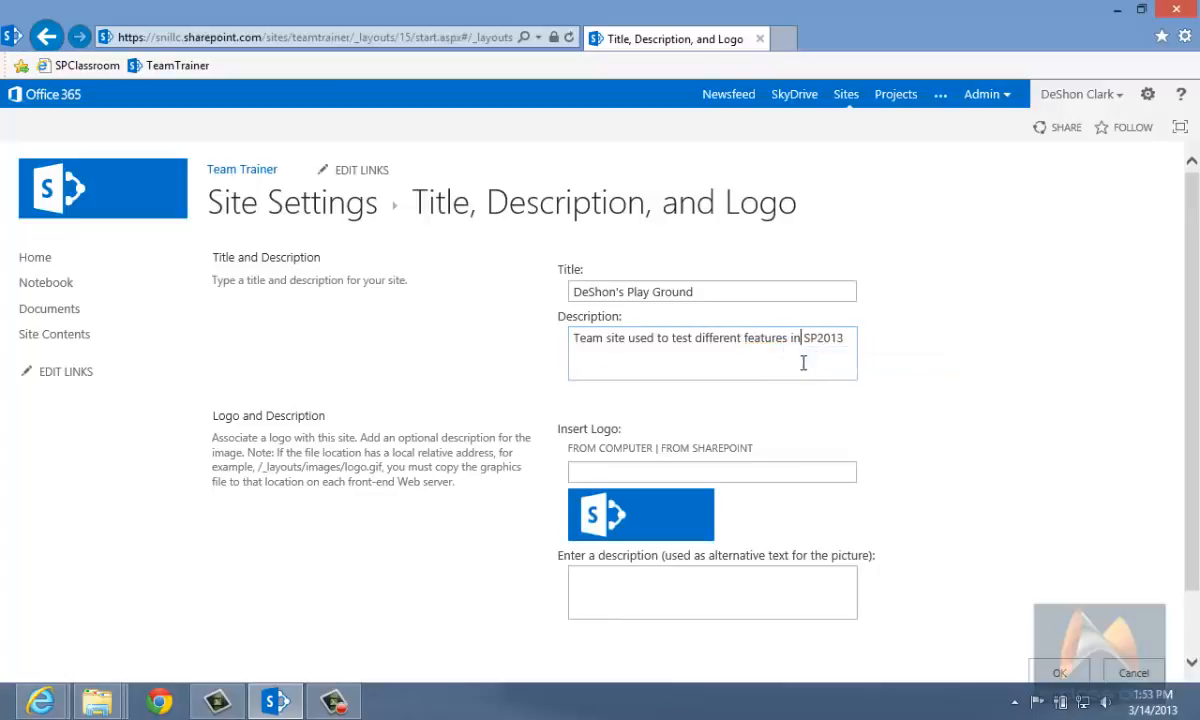
# - Browse the Documents, Style Library and Site Assets libraries for a logo in SharePoint, and close the asset picker without inserting anything
pyautogui.click(659, 472)
pyautogui.scroll(-1, 652, 497)
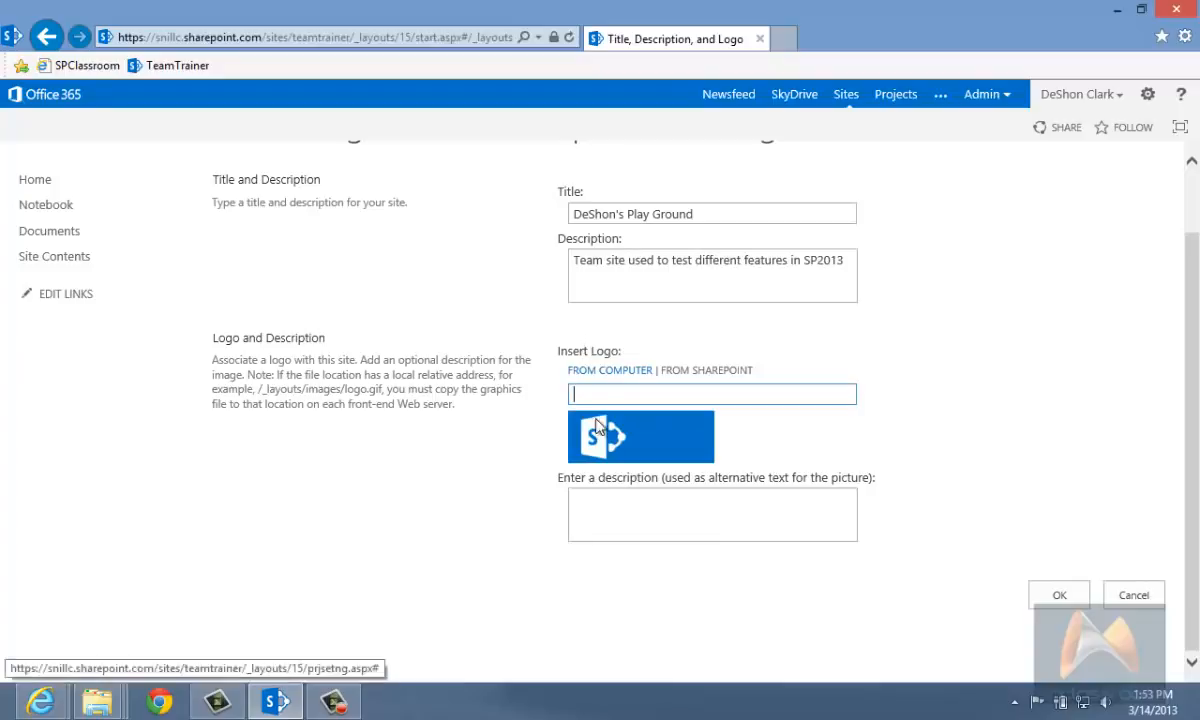
pyautogui.click(710, 372)
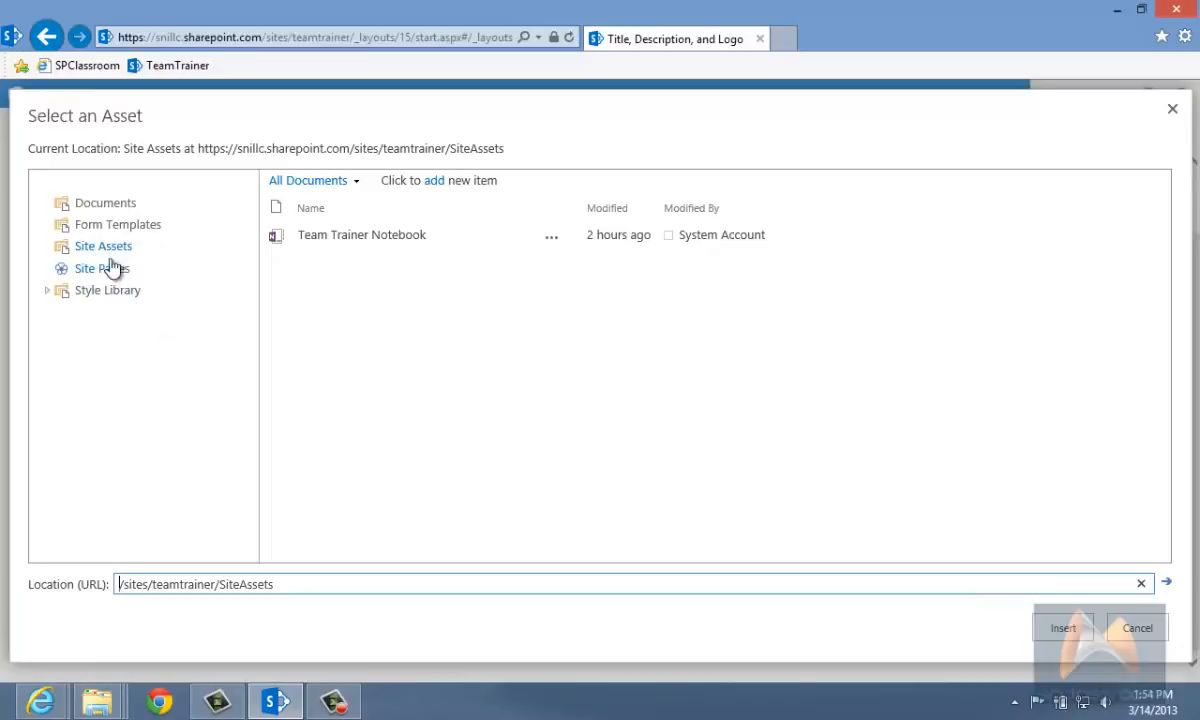
pyautogui.click(106, 204)
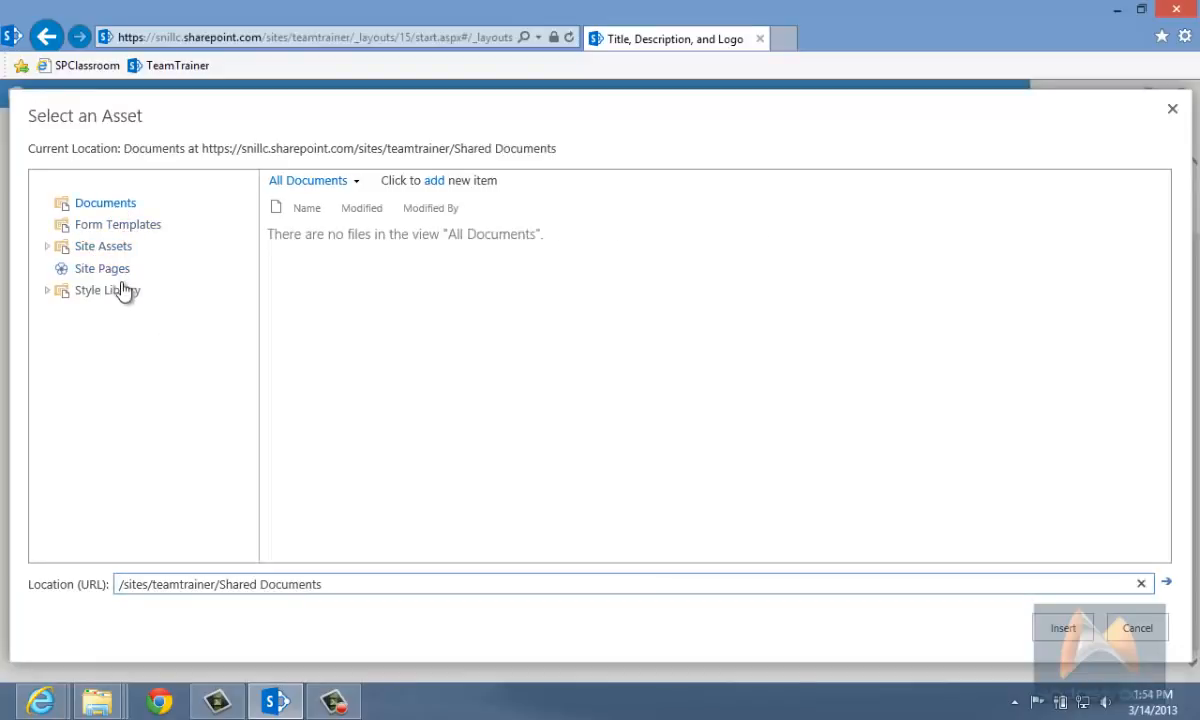
pyautogui.click(47, 290)
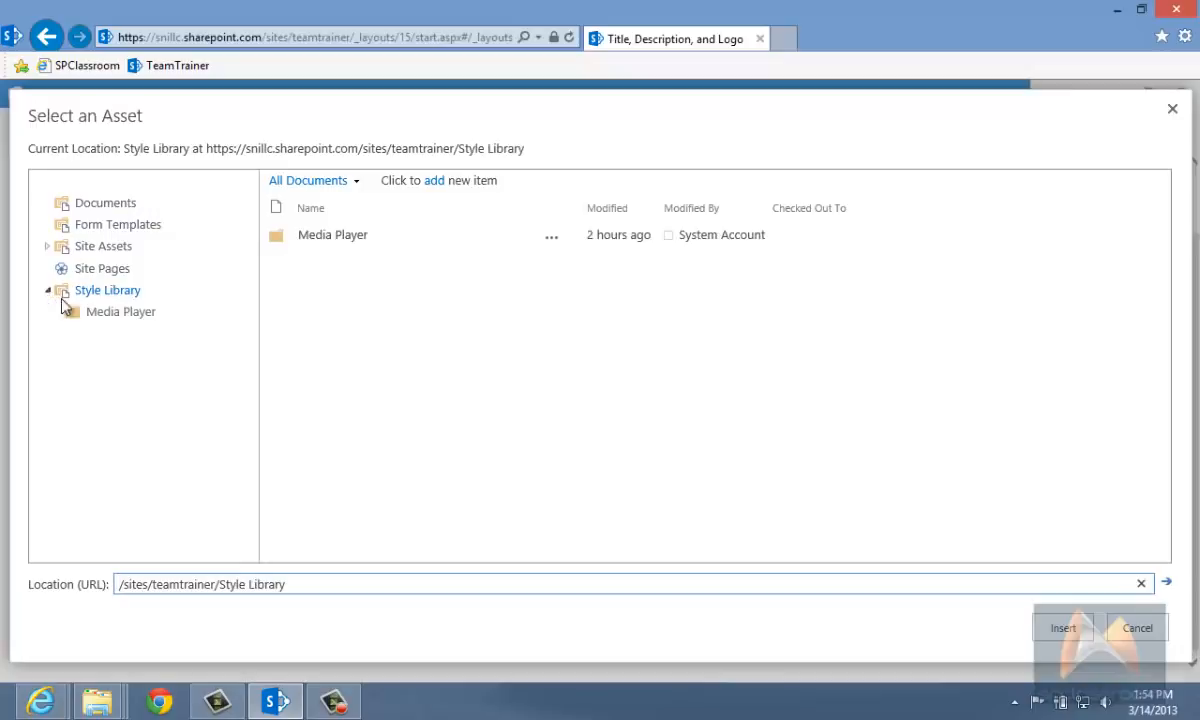
pyautogui.click(97, 250)
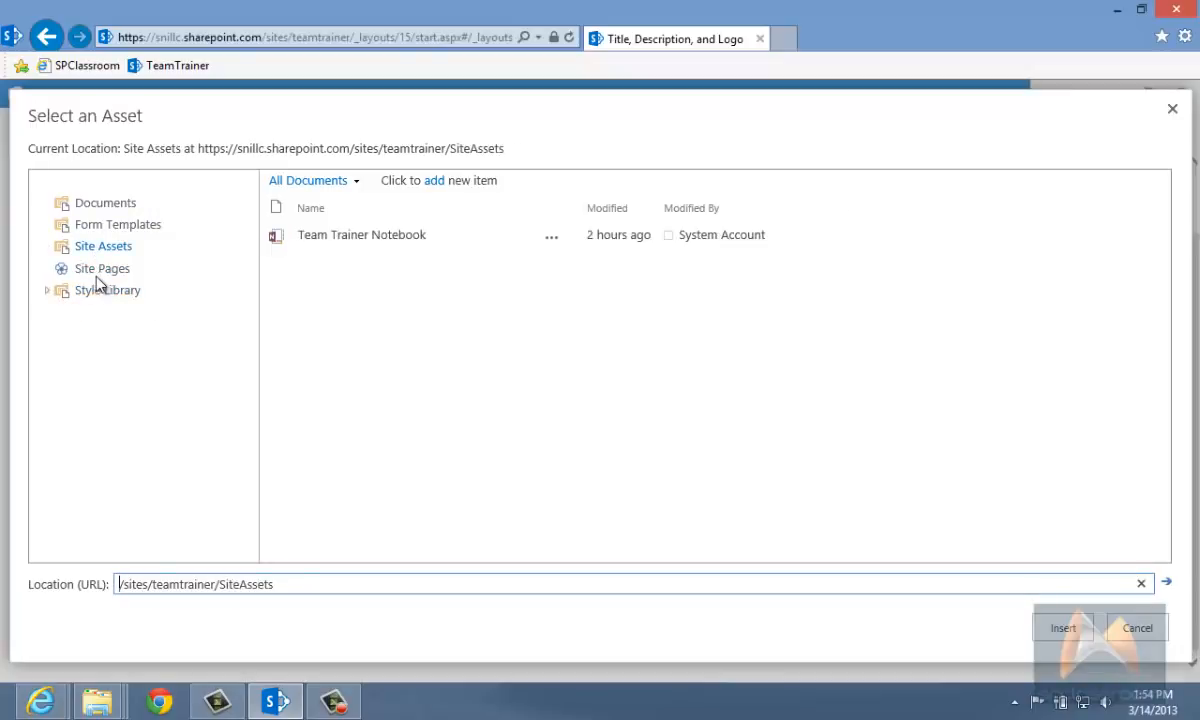
pyautogui.click(1137, 628)
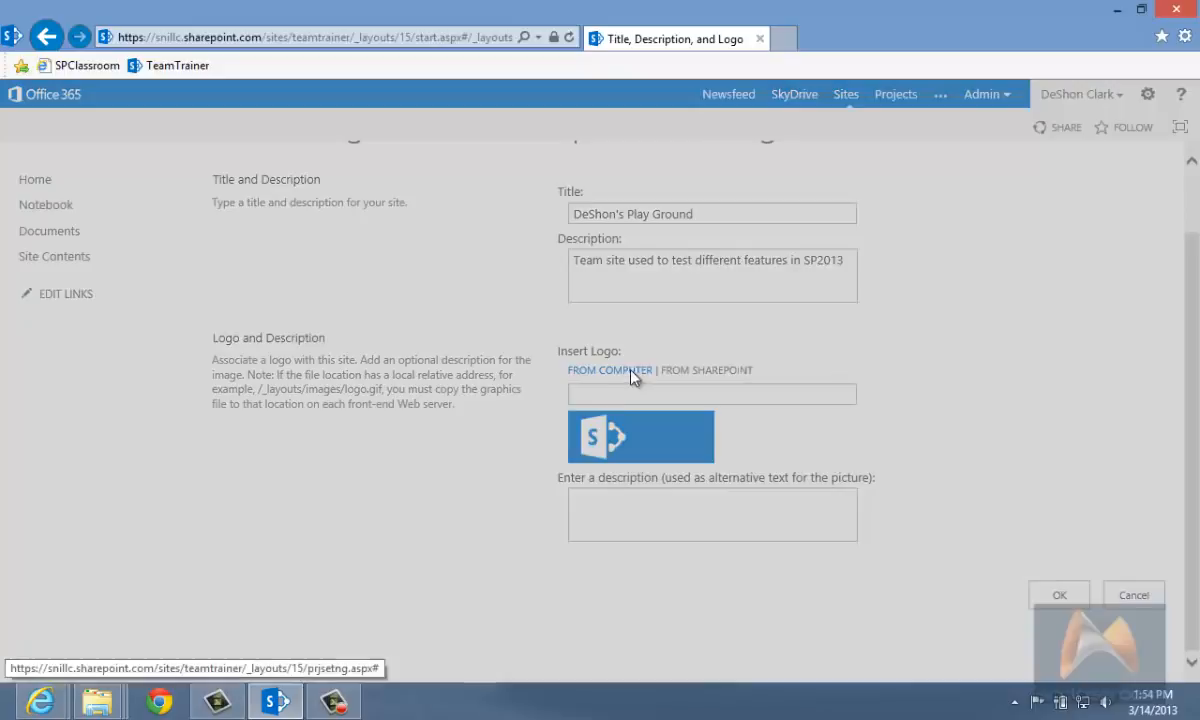
# - Upload softNet-logo_wp.png from the computer's Documents\SPClassroom\scratch folder as the site logo, keeping the default destination folder
pyautogui.click(630, 371)
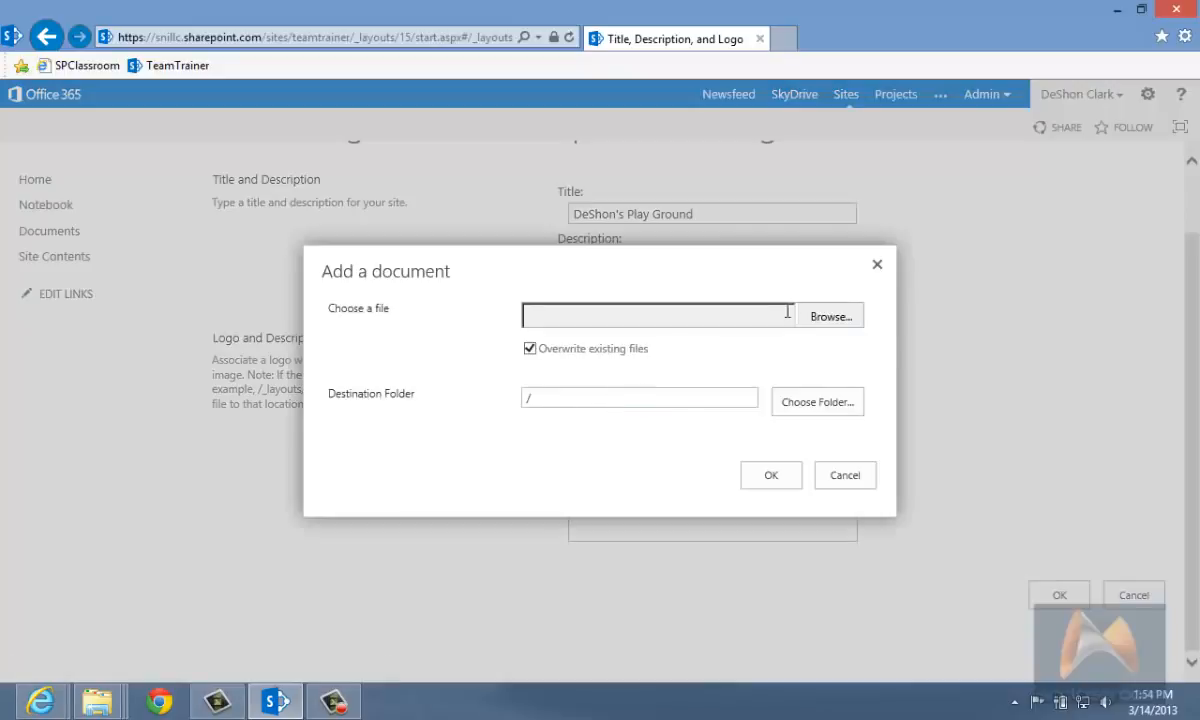
pyautogui.click(829, 317)
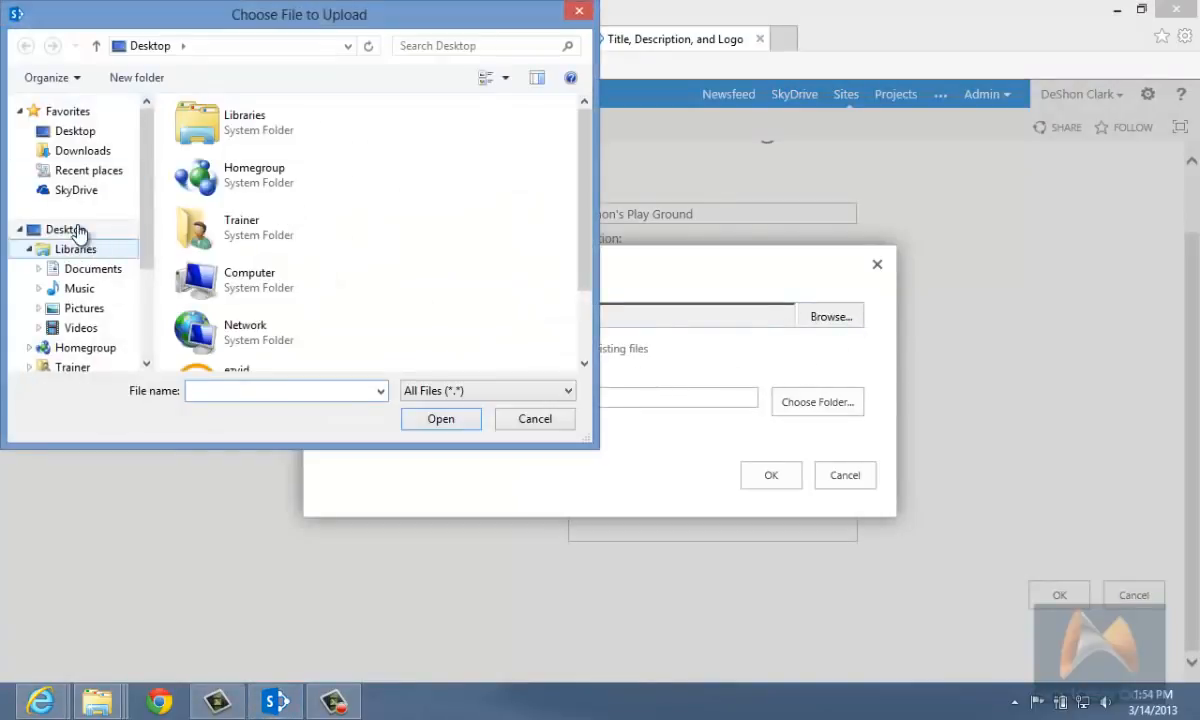
pyautogui.click(332, 236)
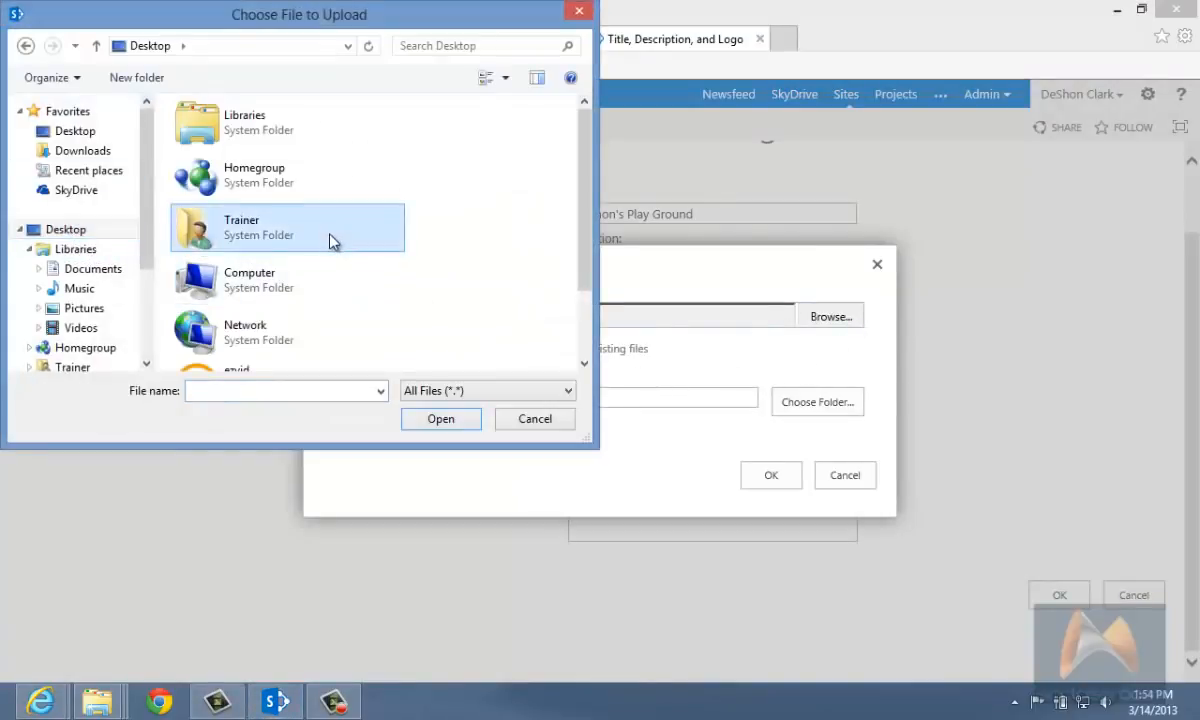
pyautogui.scroll(-1, 332, 238)
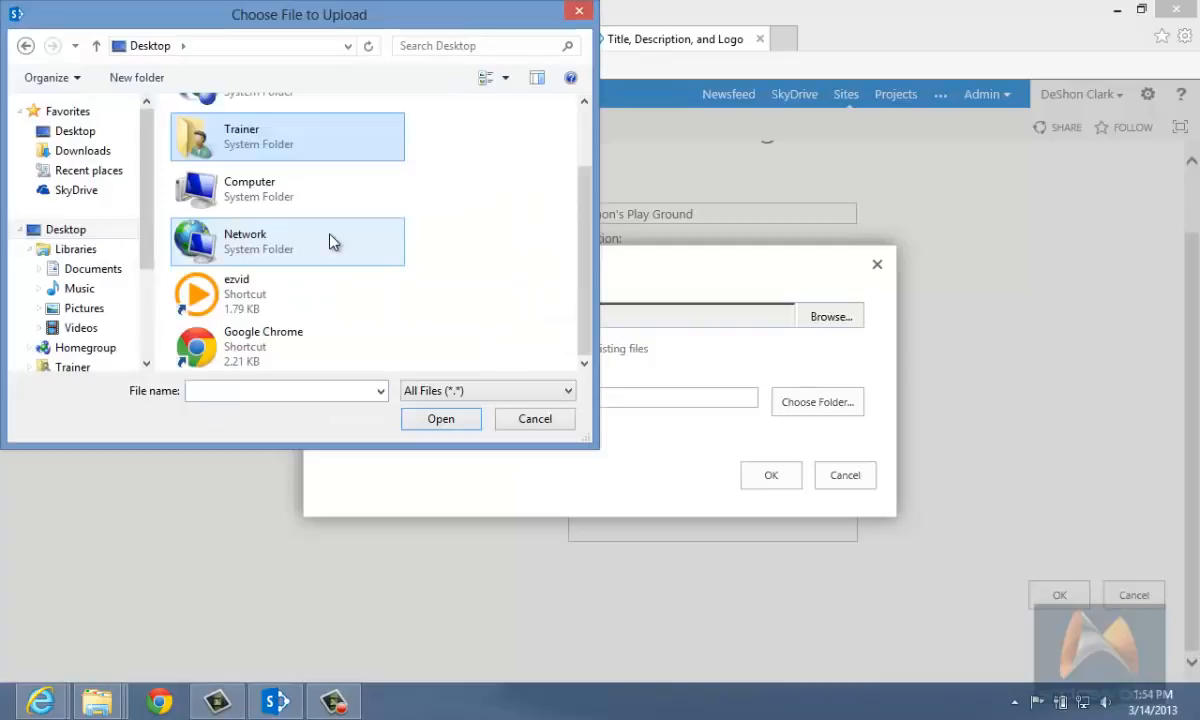
pyautogui.click(90, 268)
pyautogui.doubleClick(254, 151)
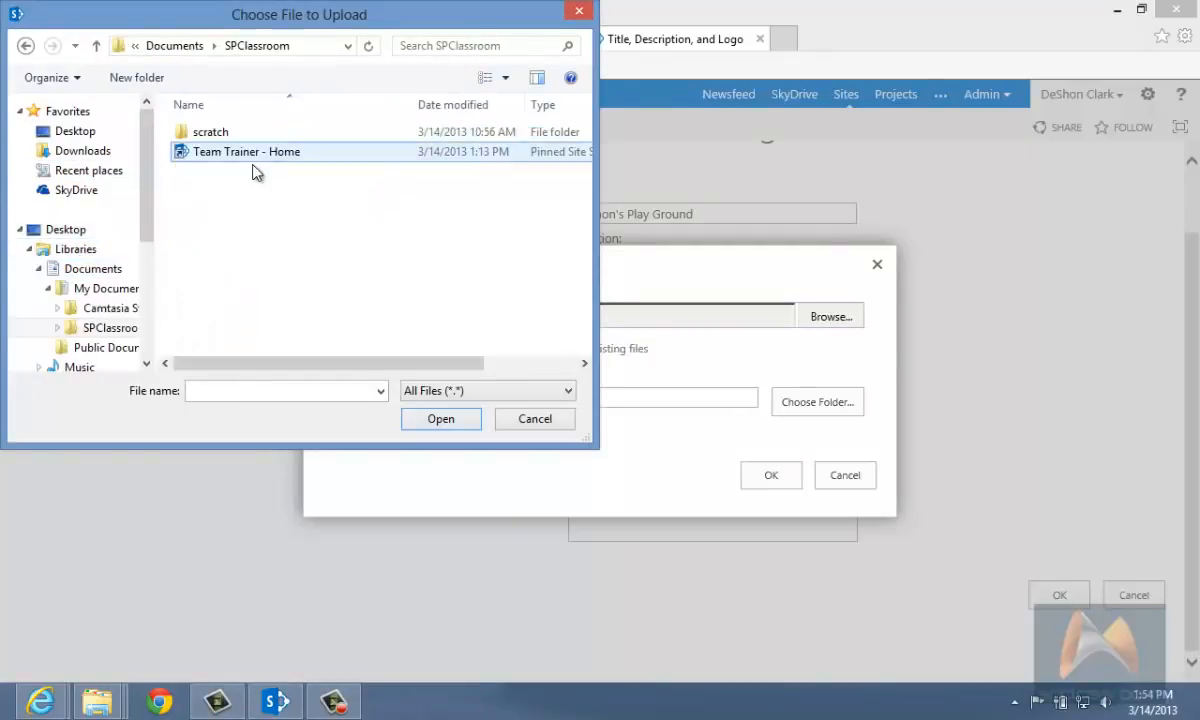
pyautogui.doubleClick(254, 134)
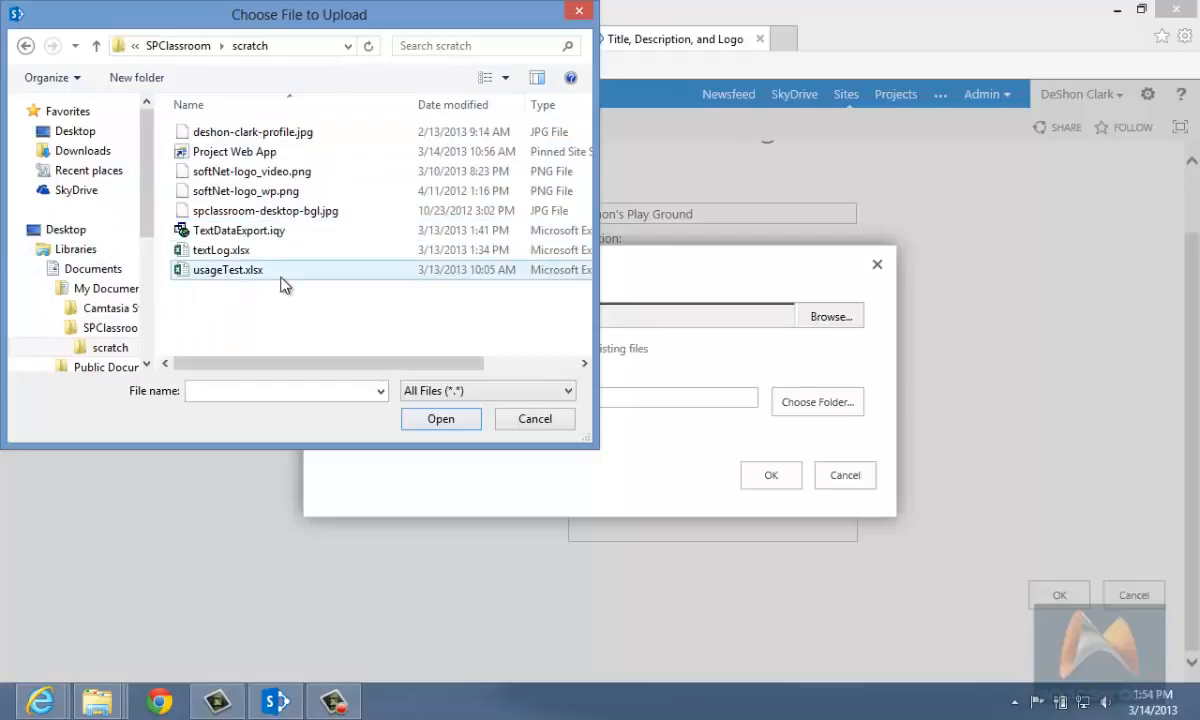
pyautogui.click(289, 192)
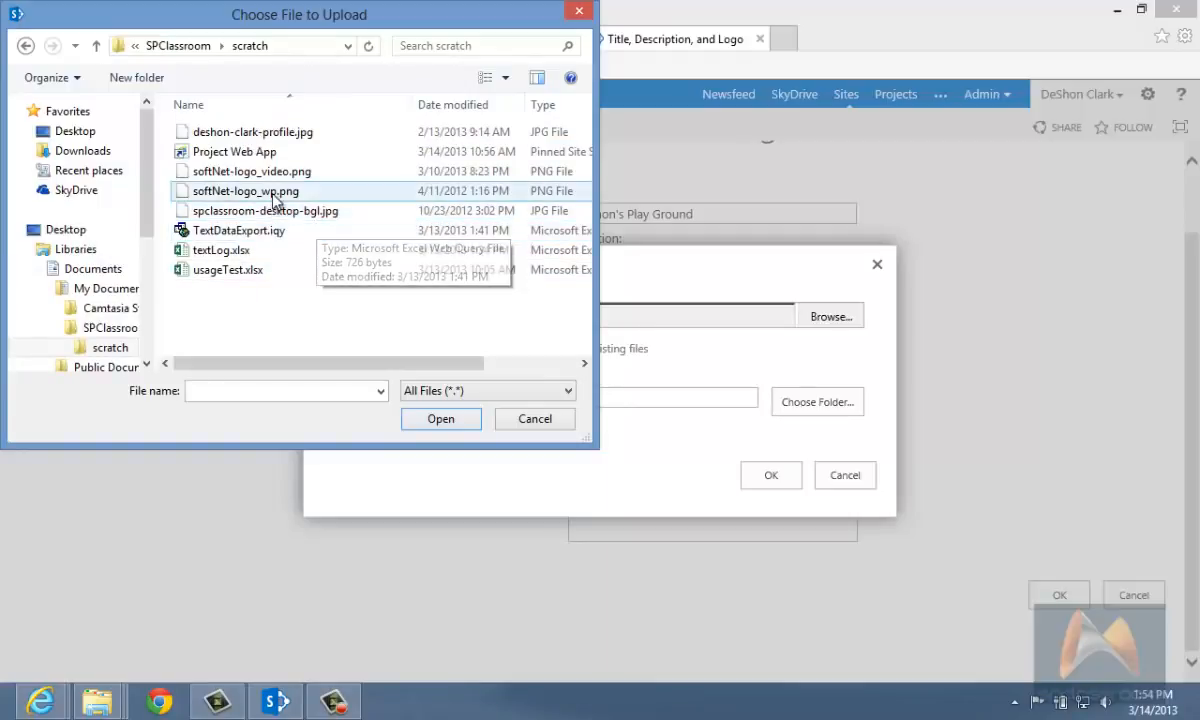
pyautogui.click(458, 425)
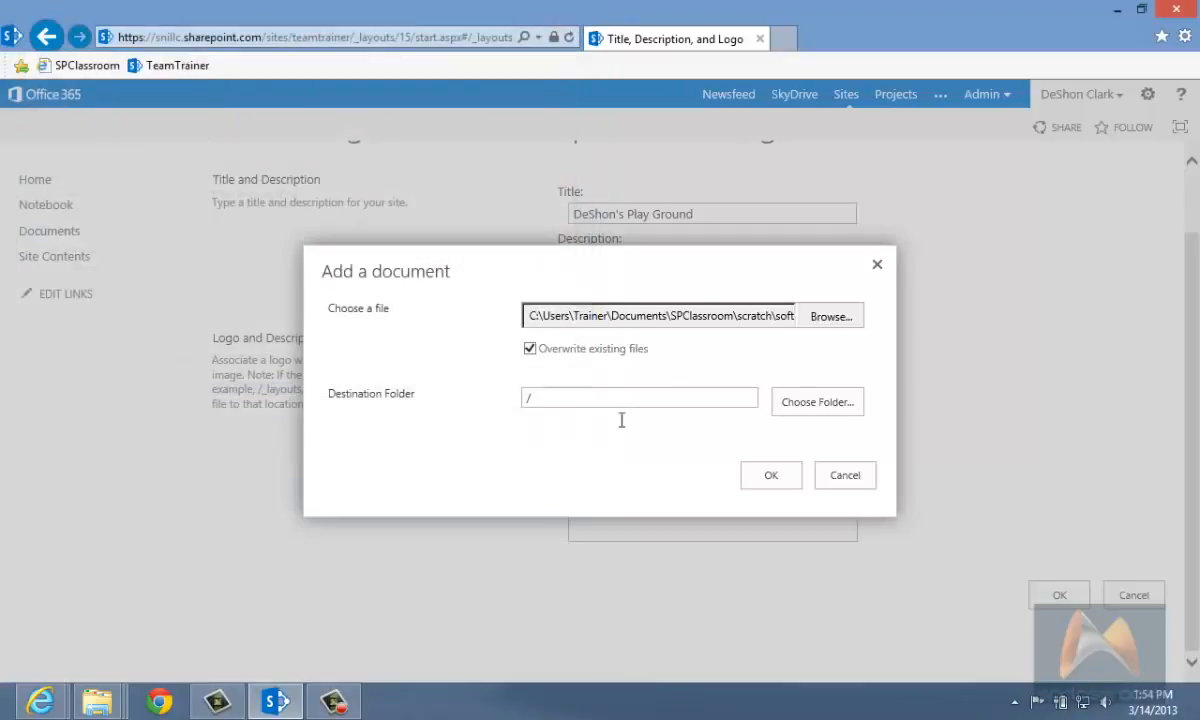
pyautogui.click(764, 478)
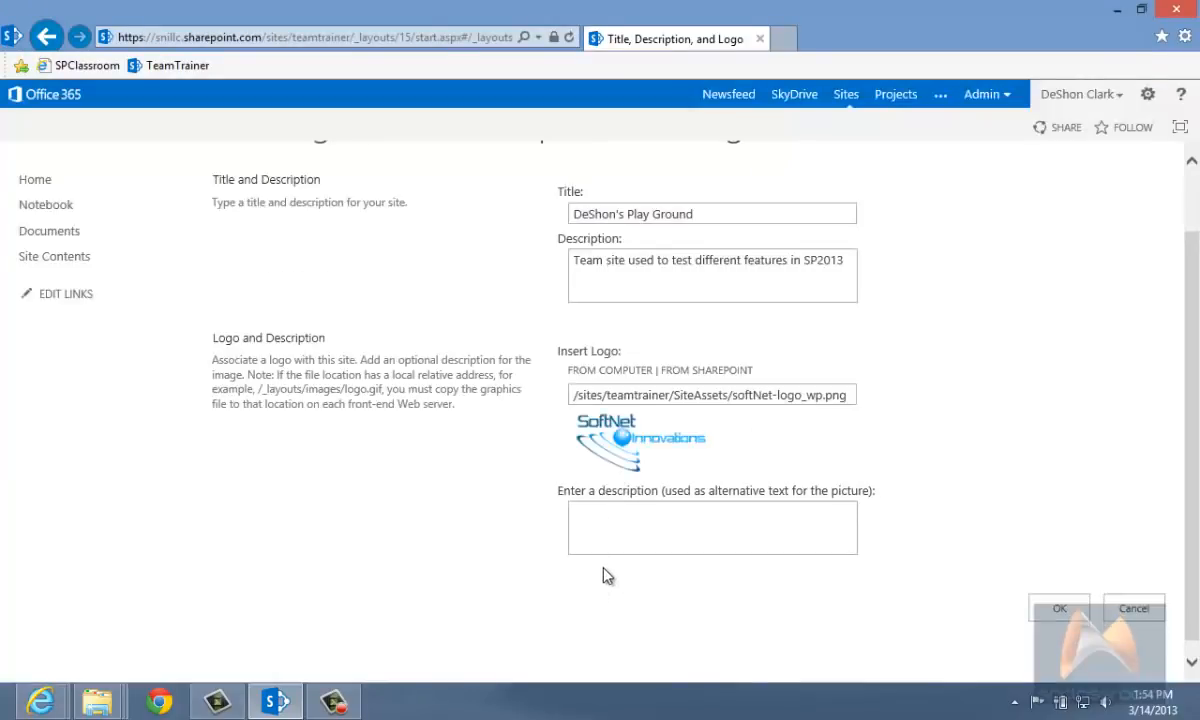
# - Enter the logo description "This is SoftNet Innovations, LLC Training Team Site for SP2013" and save the title, description and logo settings
pyautogui.click(684, 532)
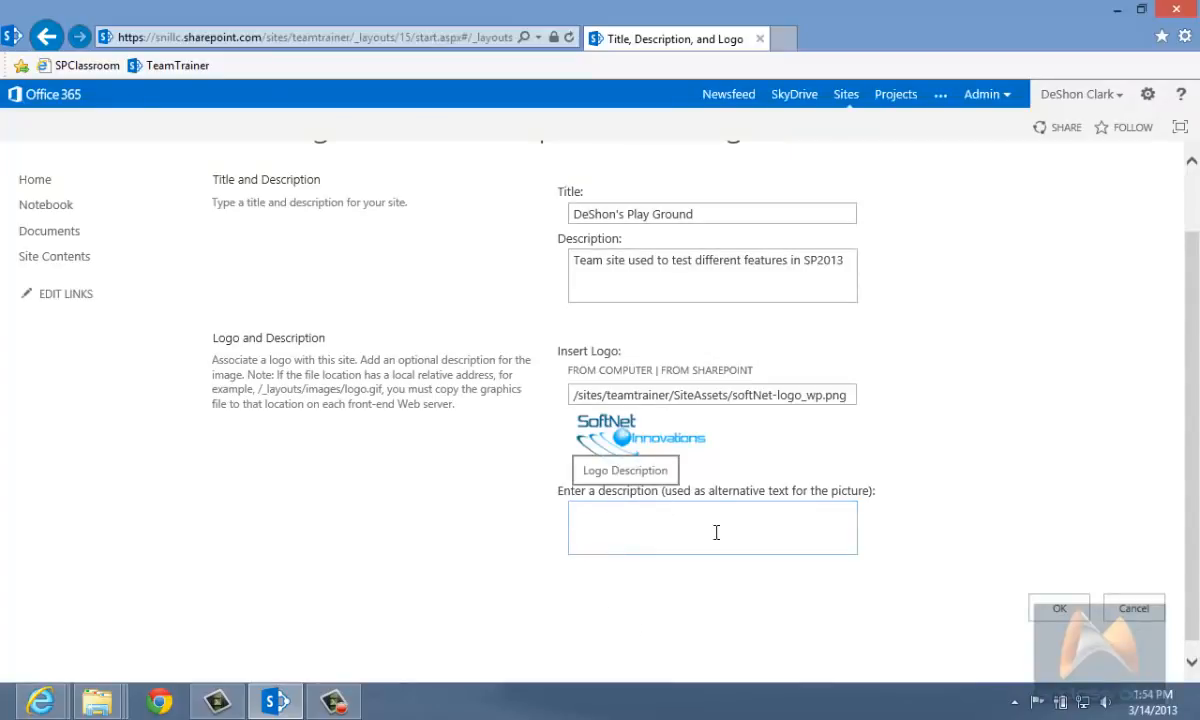
pyautogui.scroll(2, 272, 322)
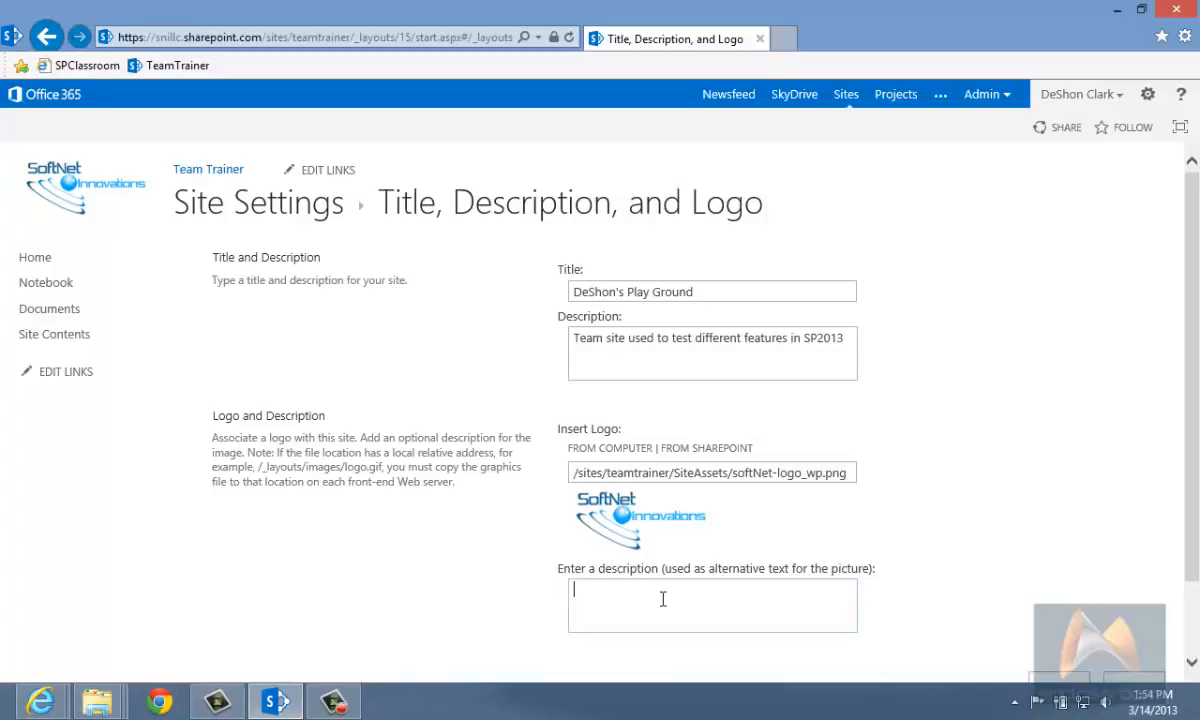
pyautogui.write('his is SoftNet Innovations, LLC Train')
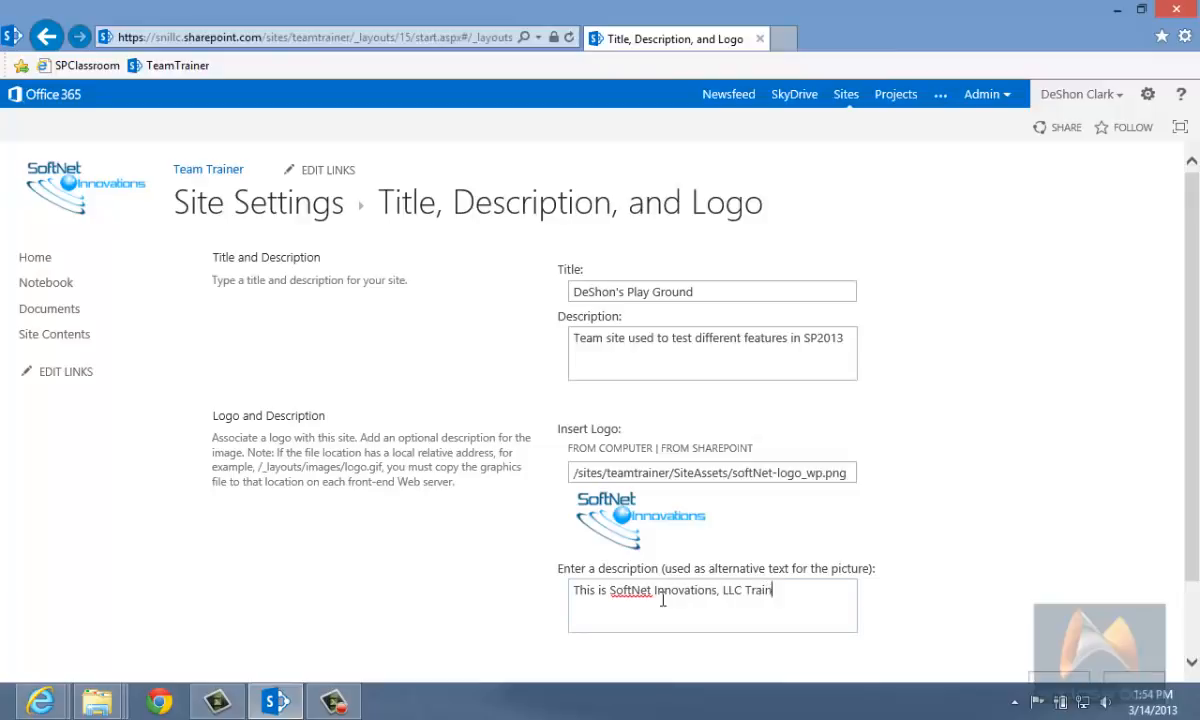
pyautogui.write('ing Team Site for SP2013')
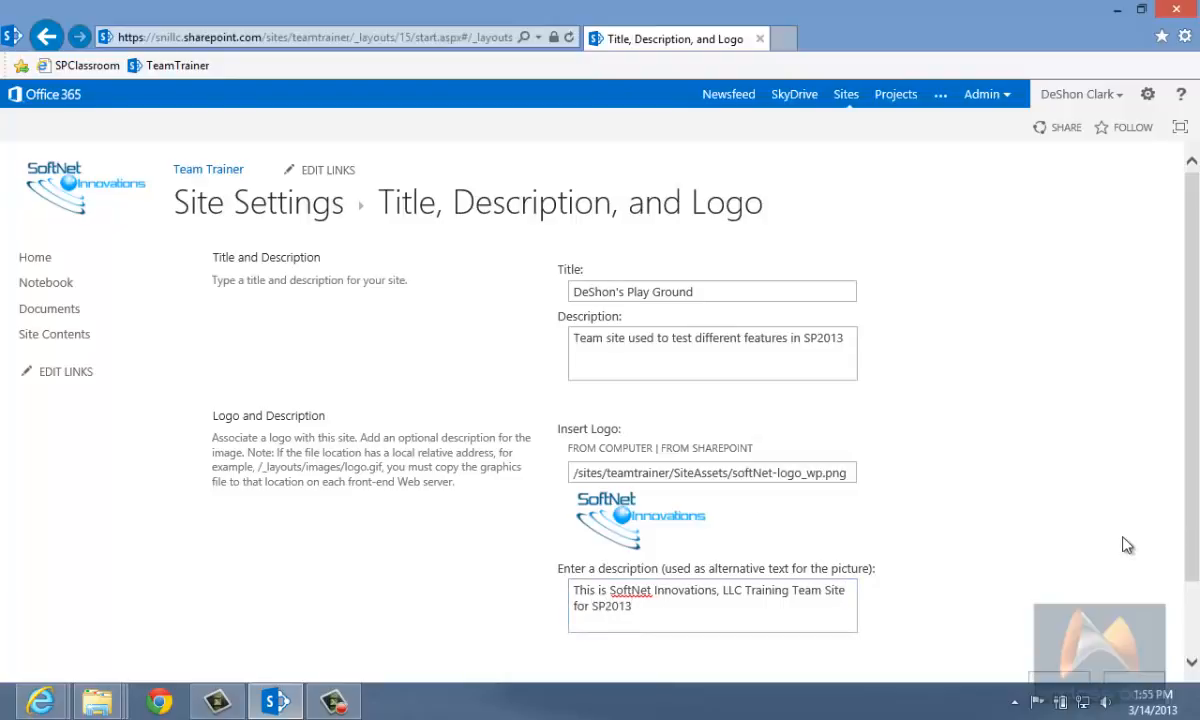
pyautogui.scroll(-2, 1120, 545)
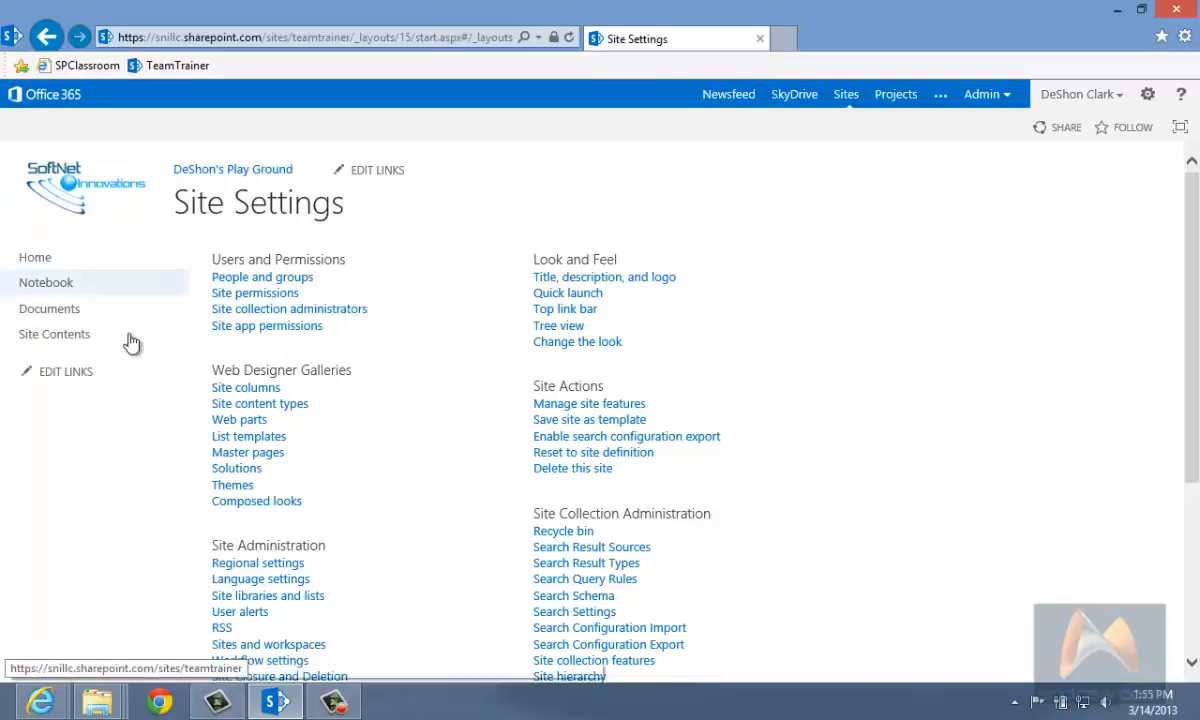
# - Create a new Quick Launch heading with the description "Site Favorites" and try to save it without a full web address
pyautogui.click(568, 293)
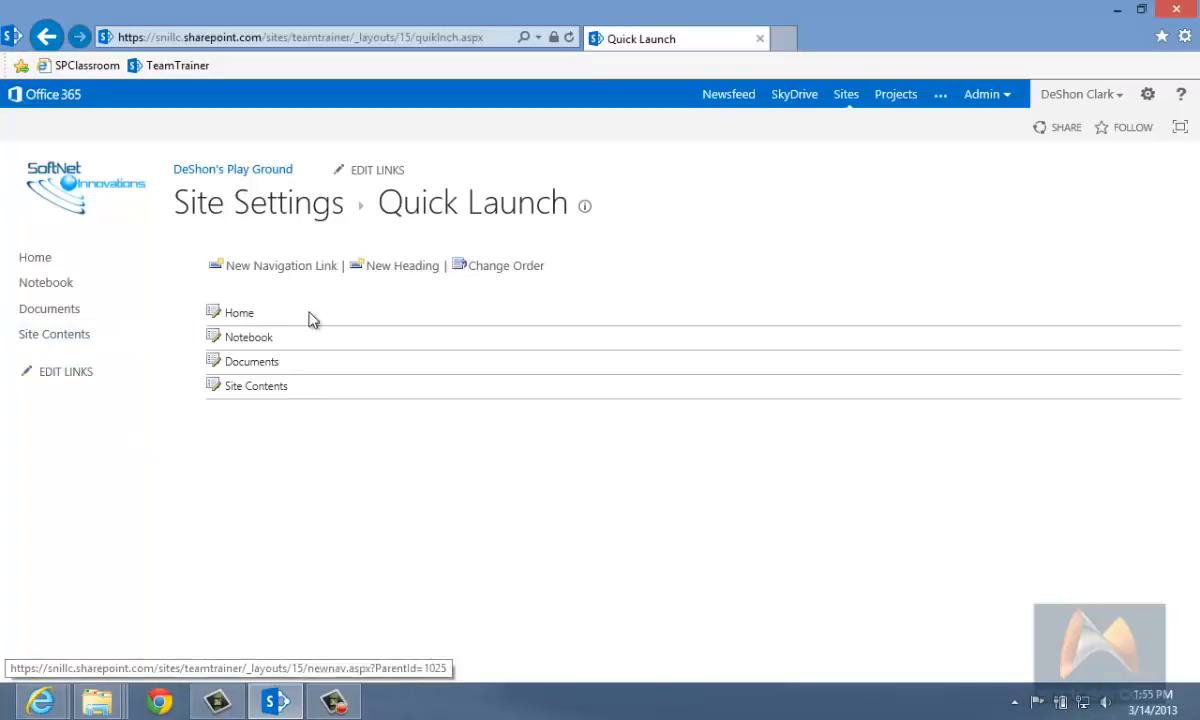
pyautogui.click(410, 268)
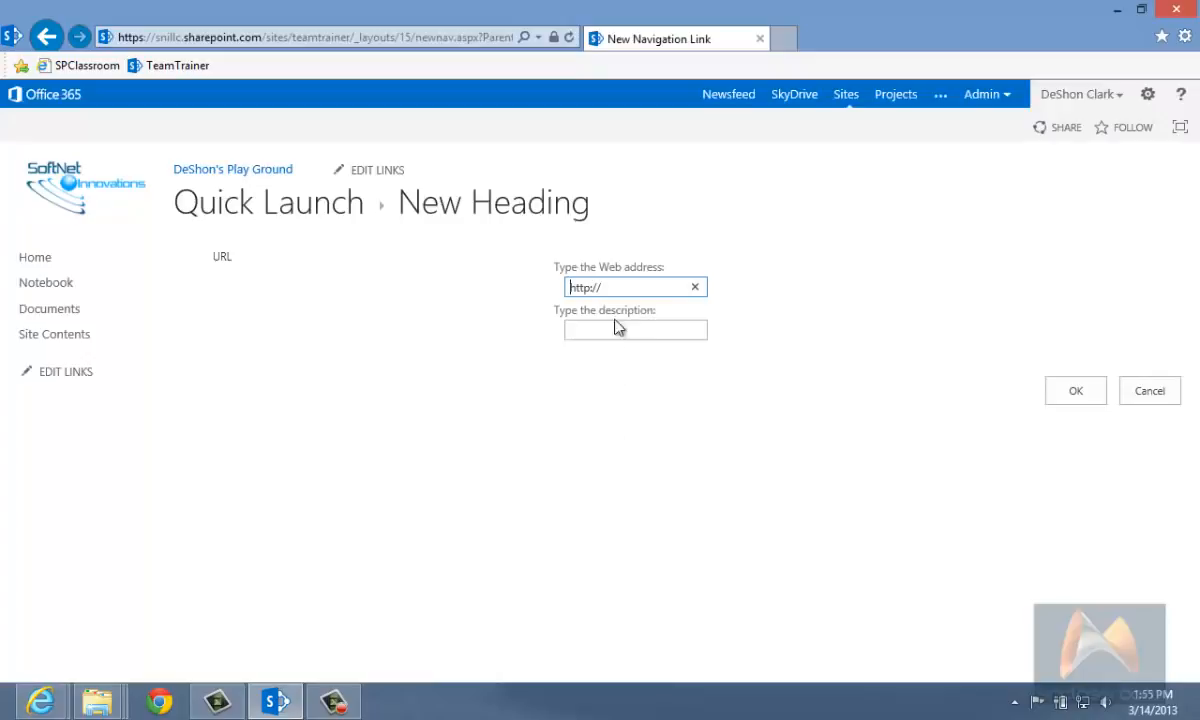
pyautogui.click(604, 328)
pyautogui.click(580, 287)
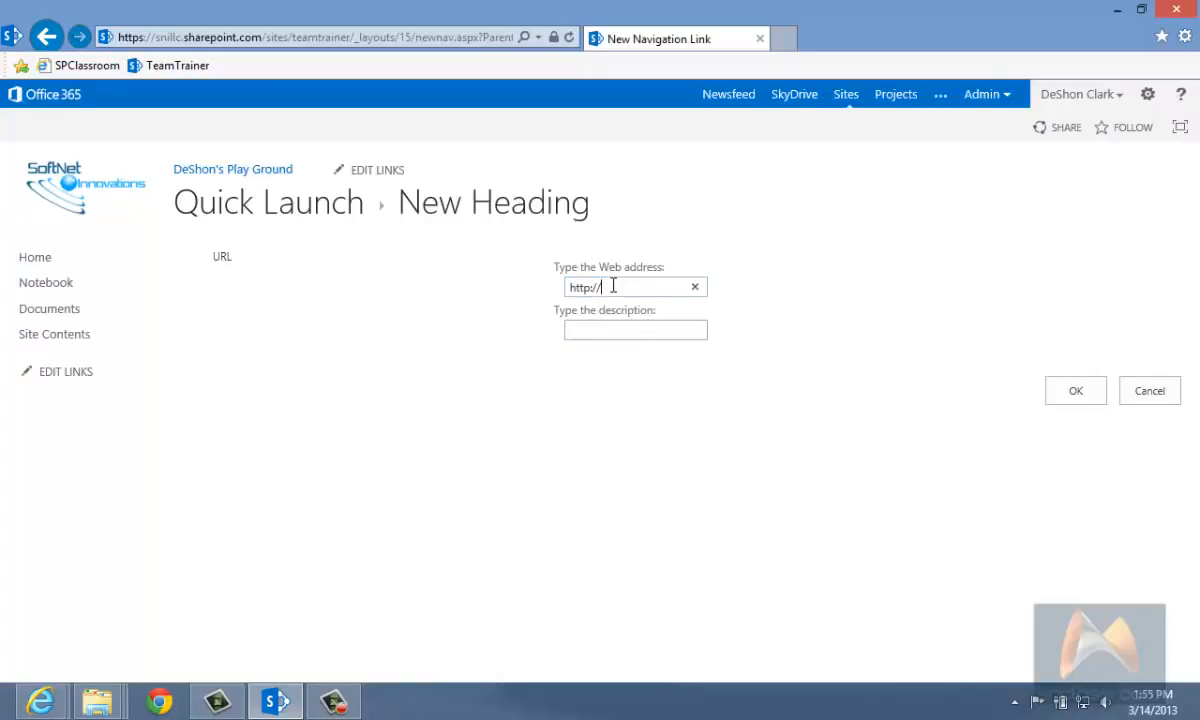
pyautogui.click(584, 329)
pyautogui.write('Site Fav')
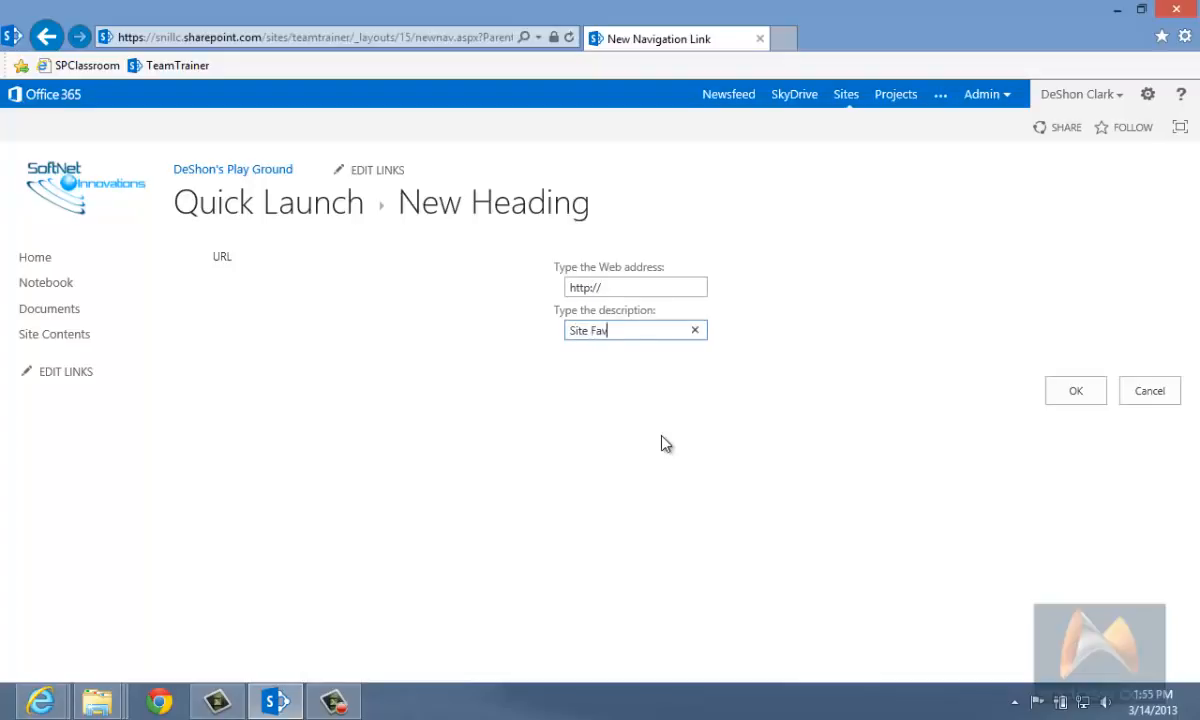
pyautogui.write('orites')
pyautogui.press('BackSpace')
pyautogui.press('BackSpace')
pyautogui.press('BackSpace')
pyautogui.press('BackSpace')
pyautogui.write('ites')
pyautogui.click(1077, 397)
pyautogui.click(627, 288)
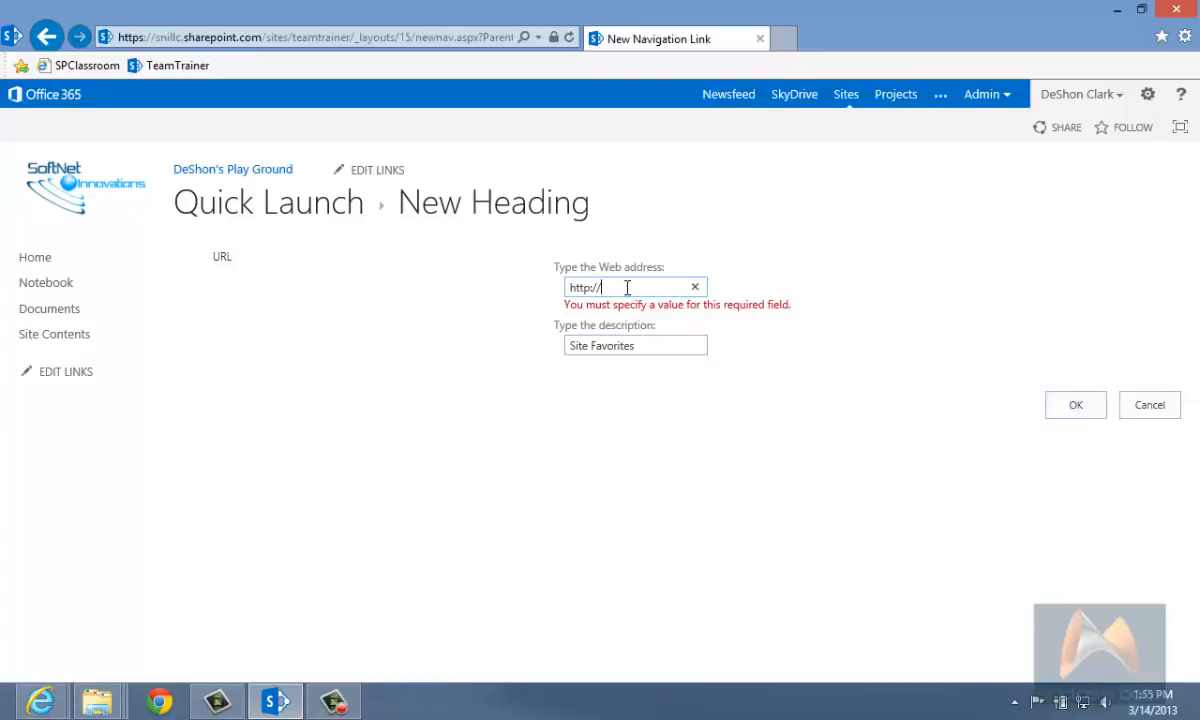
pyautogui.click(264, 38)
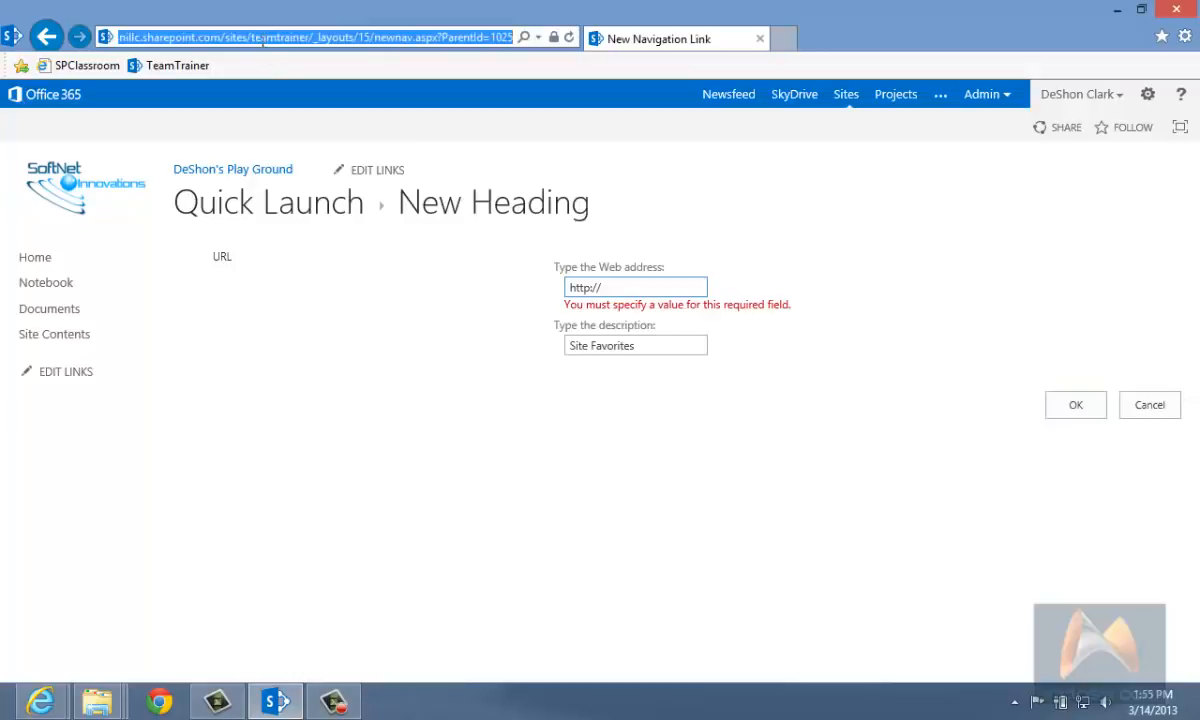
pyautogui.click(621, 289)
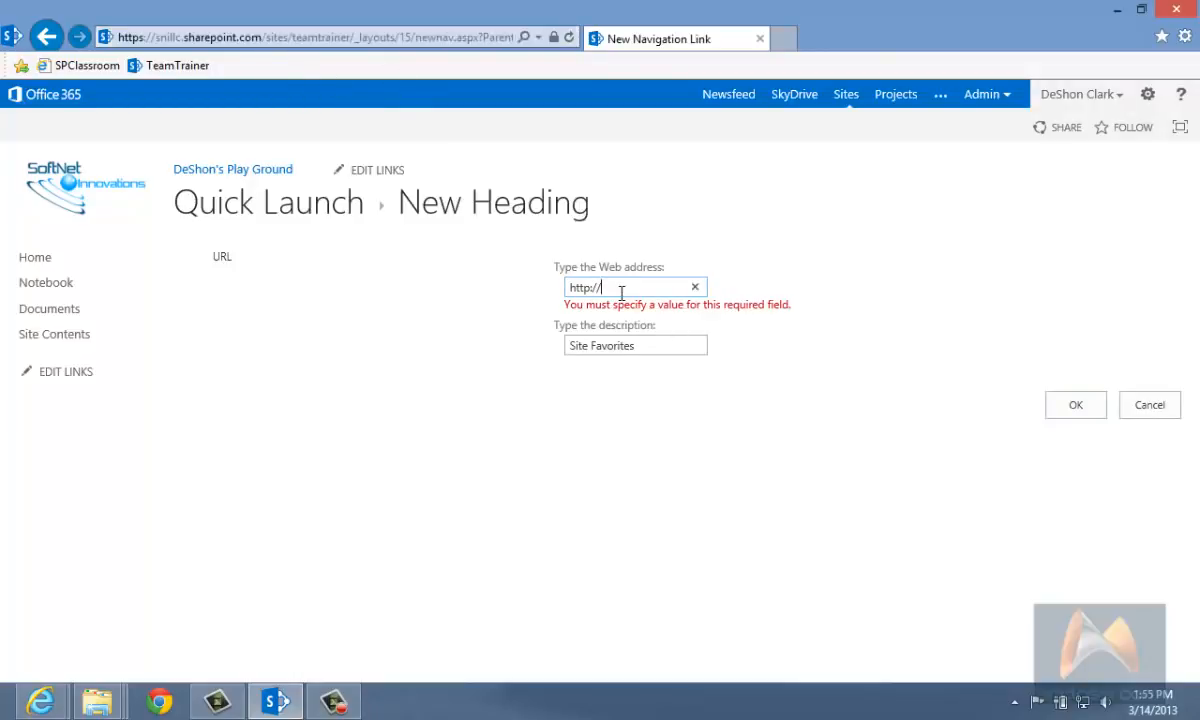
pyautogui.hotkey('ctrl', 'v')
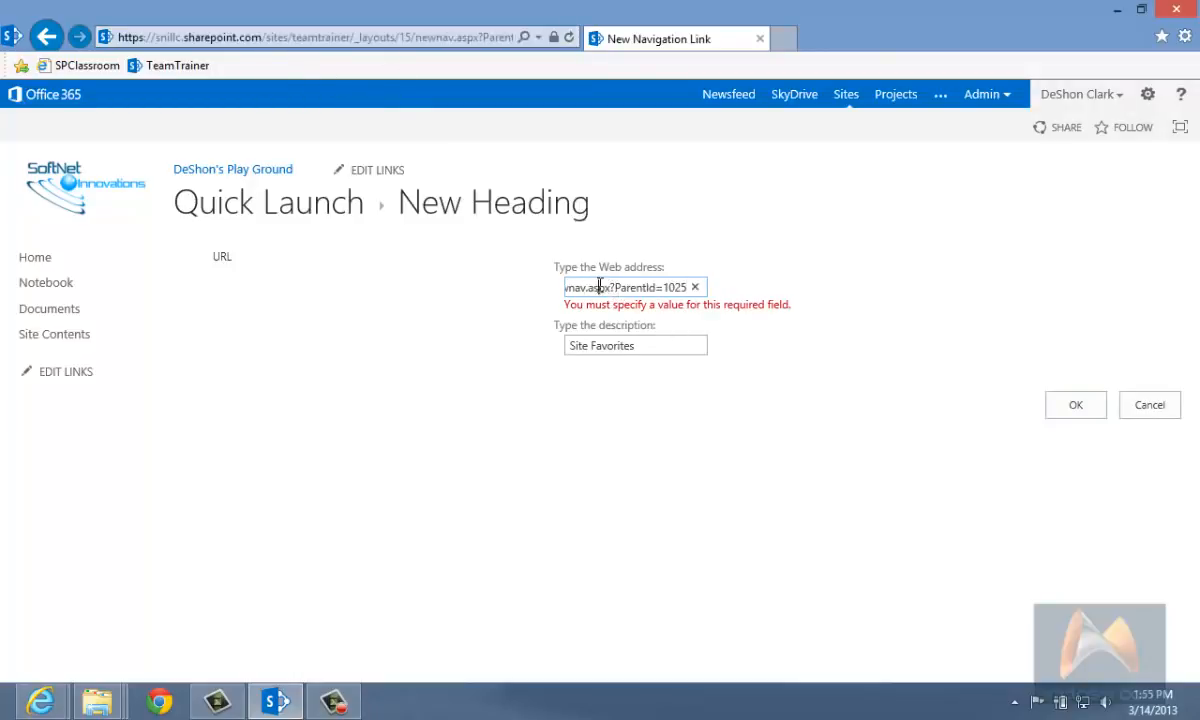
pyautogui.hotkey('ctrl', 'a')
pyautogui.click(601, 287)
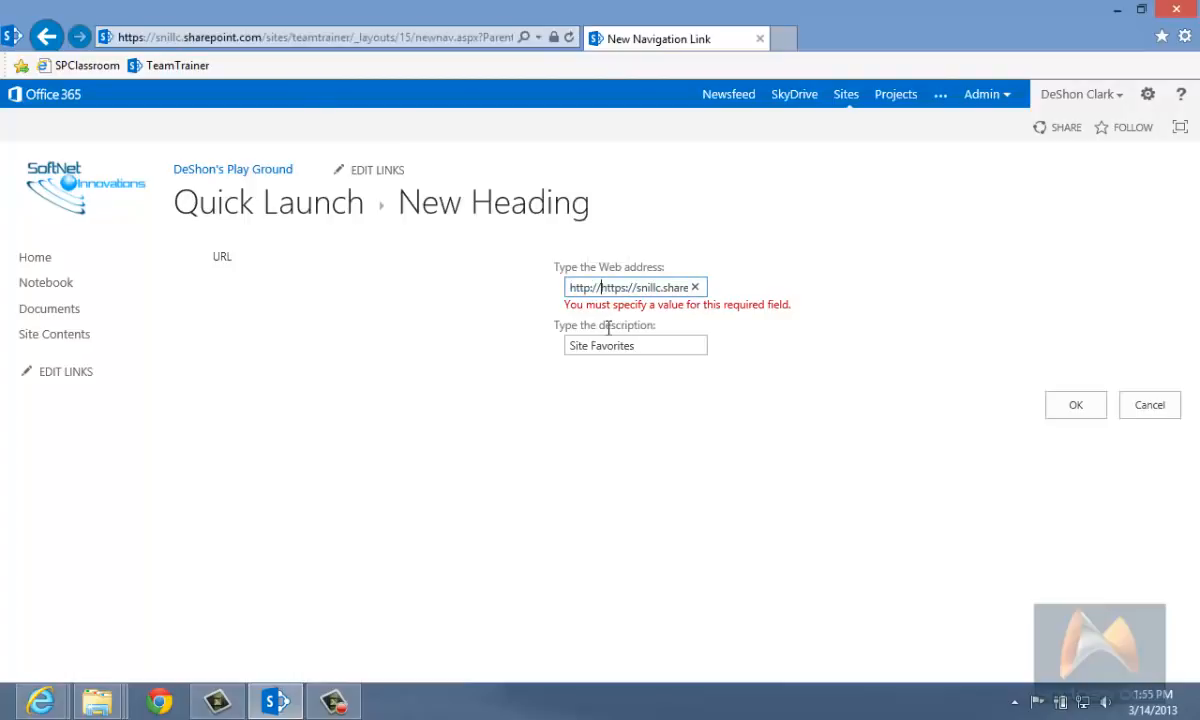
pyautogui.press('BackSpace')
pyautogui.press('BackSpace')
pyautogui.press('BackSpace')
pyautogui.press('BackSpace')
pyautogui.press('BackSpace')
pyautogui.press('BackSpace')
pyautogui.press('BackSpace')
pyautogui.press('Right')
pyautogui.press('Right')
pyautogui.press('Right')
pyautogui.press('Right')
pyautogui.press('Right')
pyautogui.press('Right')
pyautogui.press('Right')
pyautogui.press('Right')
pyautogui.press('Right')
pyautogui.press('Right')
pyautogui.press('Right')
pyautogui.press('Right')
pyautogui.press('Right')
pyautogui.press('Right')
pyautogui.press('Right')
pyautogui.press('Right')
pyautogui.press('Right')
pyautogui.press('Right')
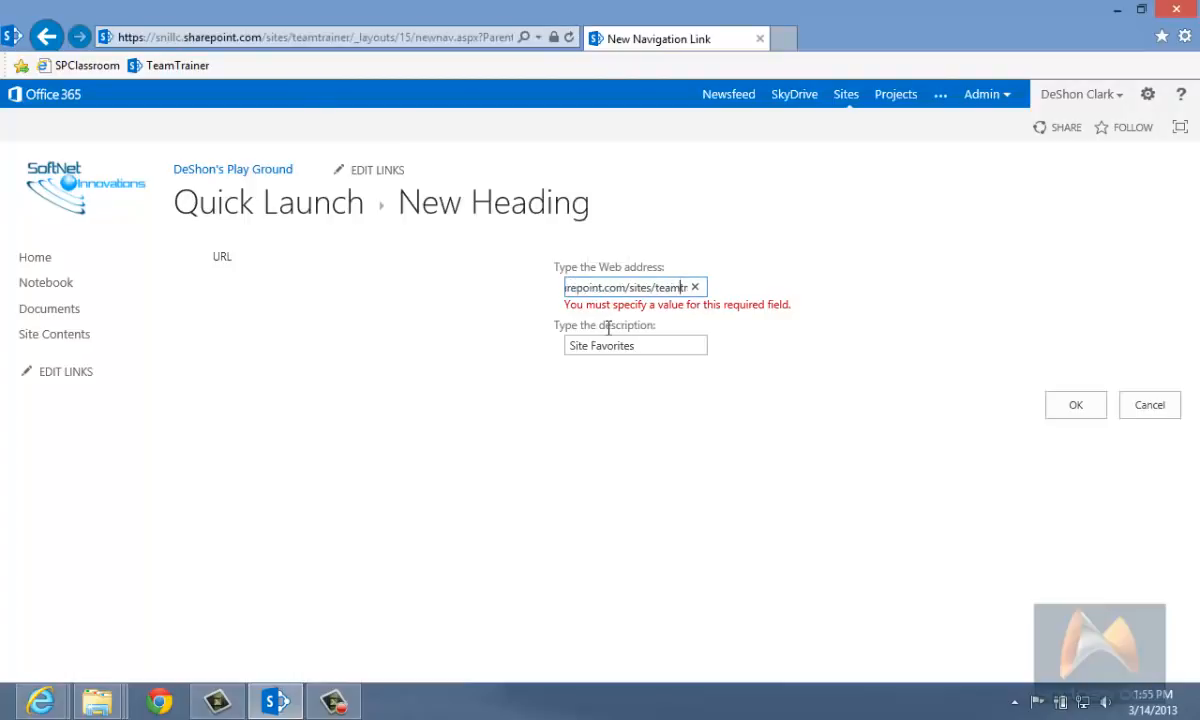
pyautogui.hotkey('shift', 'End')
pyautogui.press('Delete')
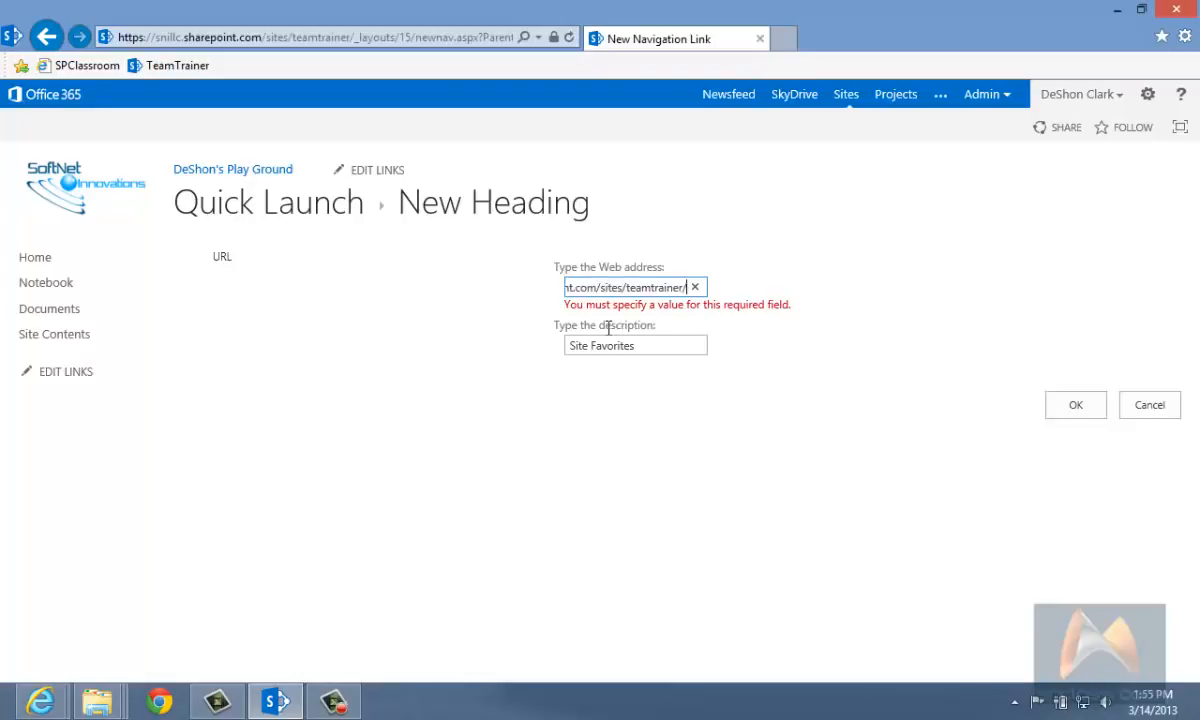
pyautogui.click(1069, 405)
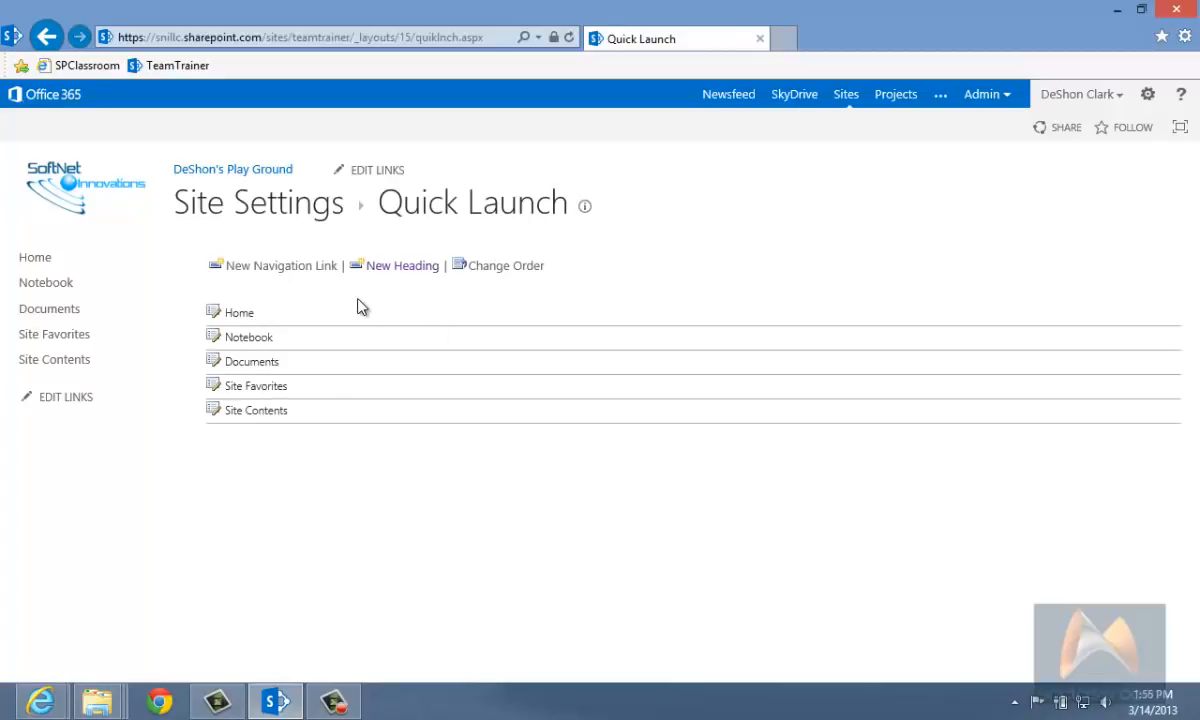
# - Reorder the Quick Launch links by moving Documents to position 2 and Notebook to position 5, and save the order
pyautogui.click(497, 268)
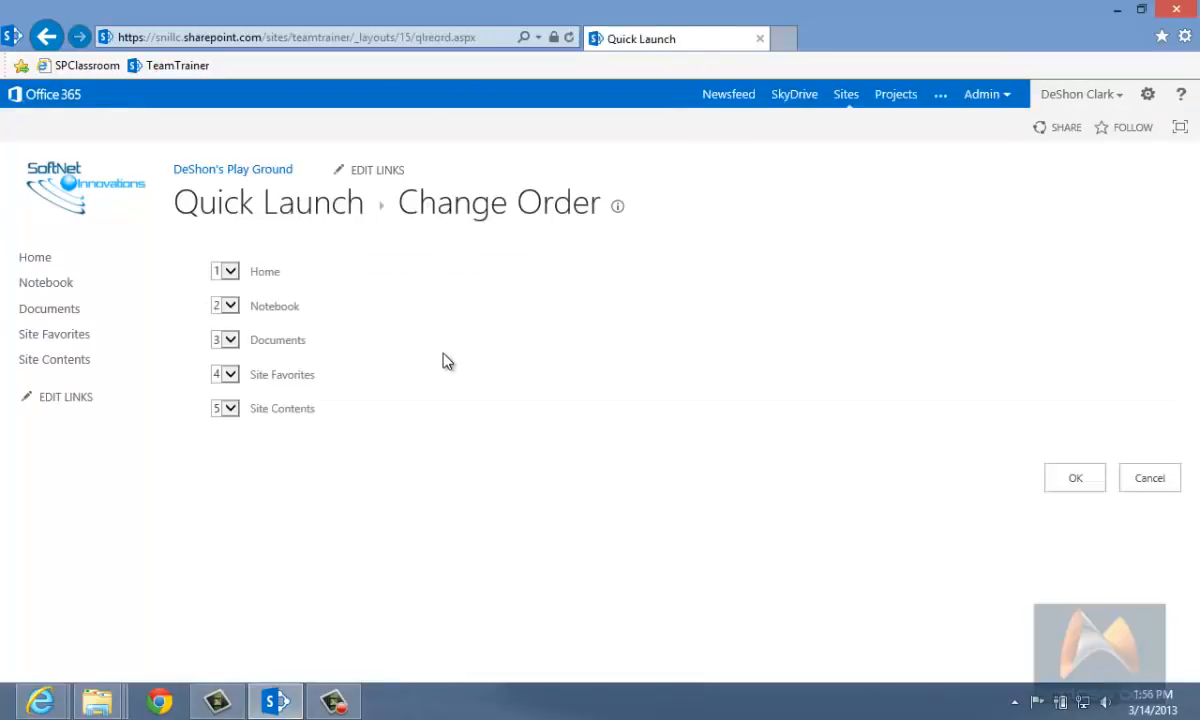
pyautogui.click(229, 340)
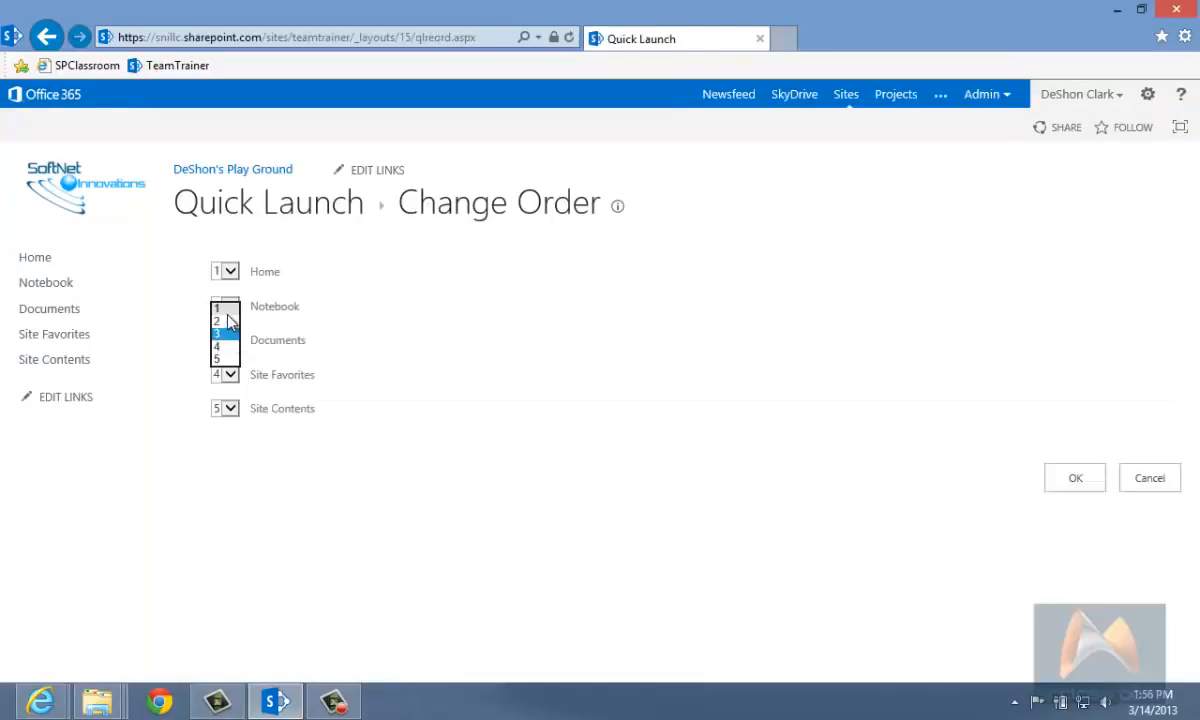
pyautogui.click(225, 321)
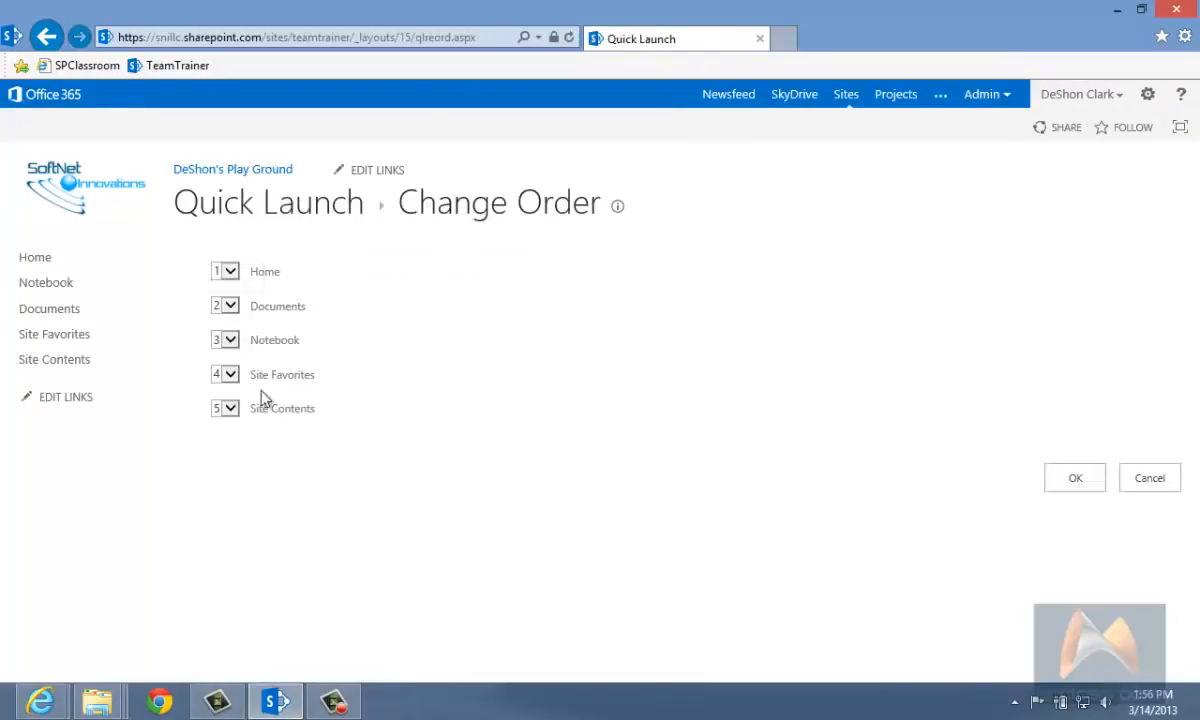
pyautogui.click(229, 341)
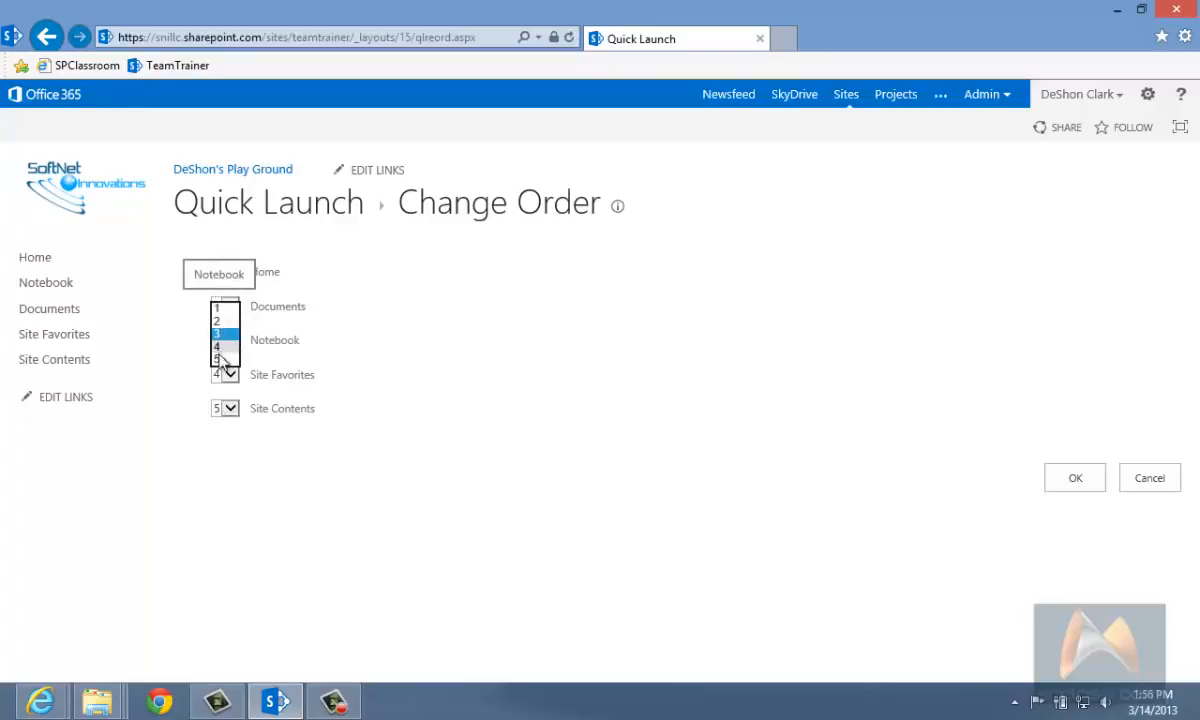
pyautogui.click(218, 358)
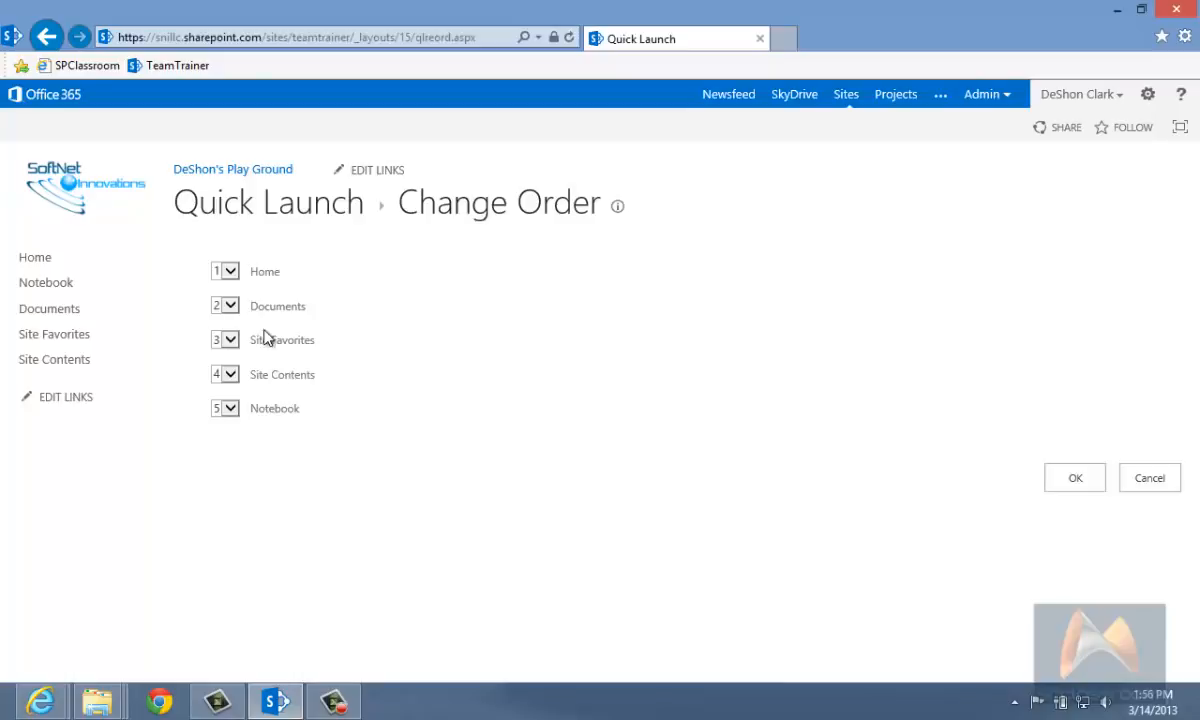
pyautogui.click(1060, 482)
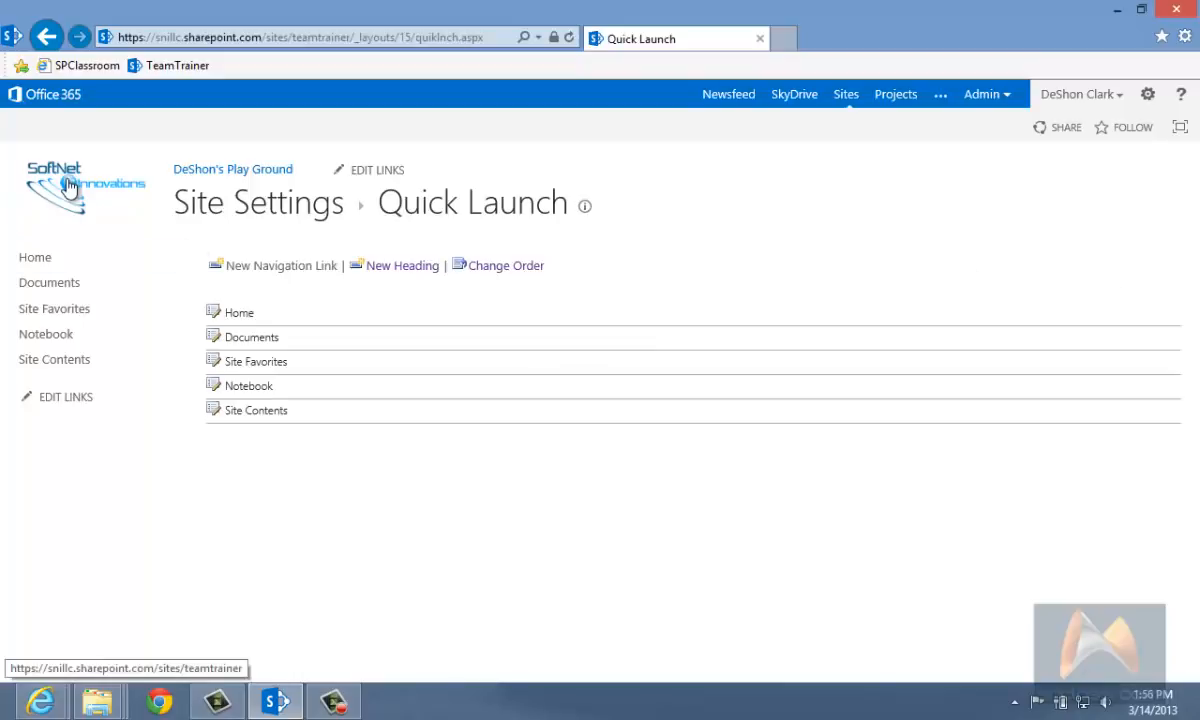
# - Return to the site settings and open the Top Link Bar settings
pyautogui.click(1148, 100)
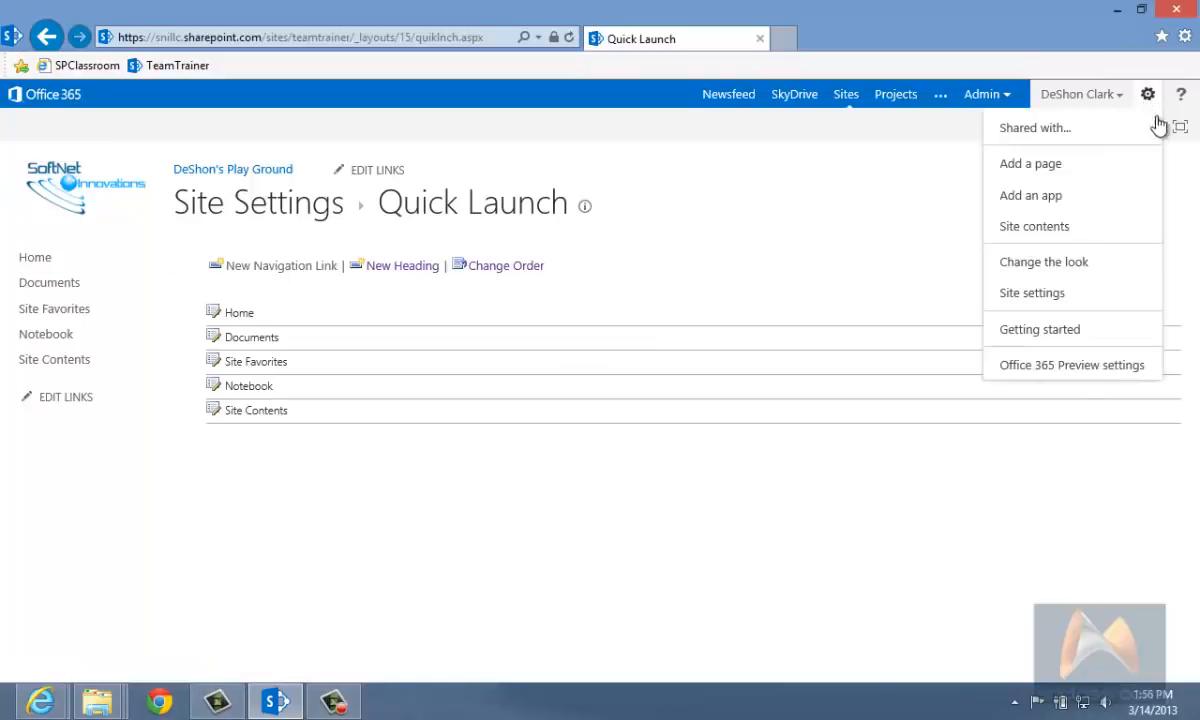
pyautogui.click(1055, 294)
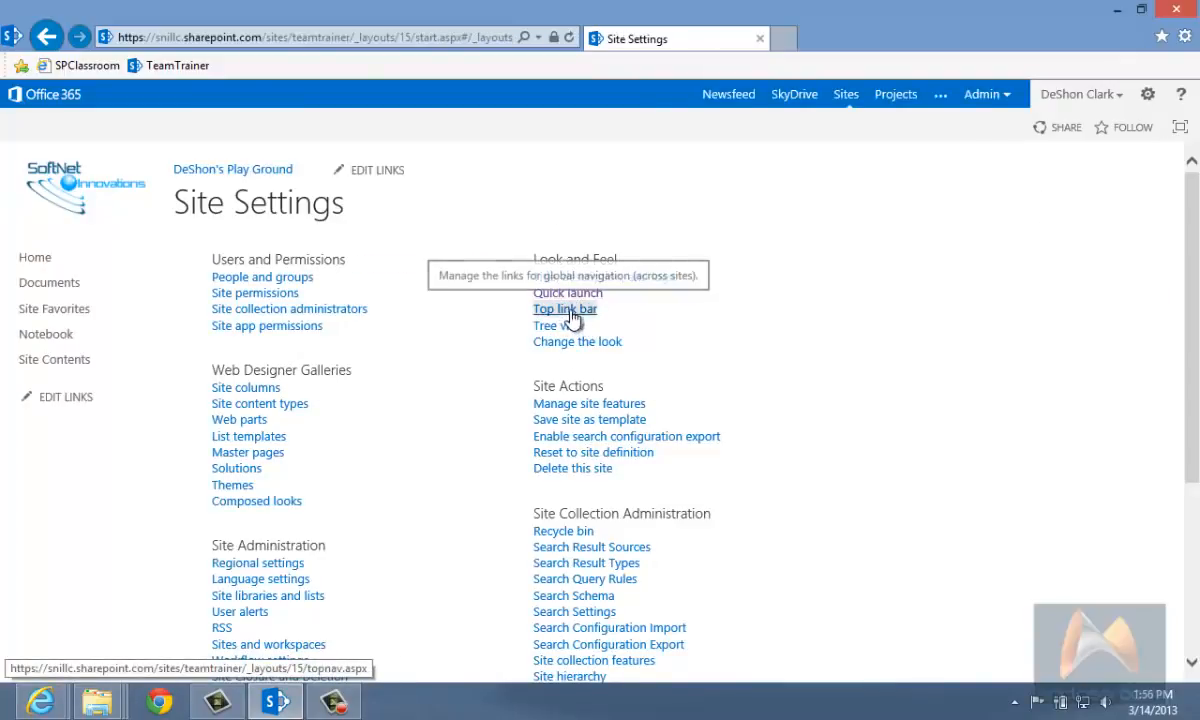
pyautogui.click(568, 312)
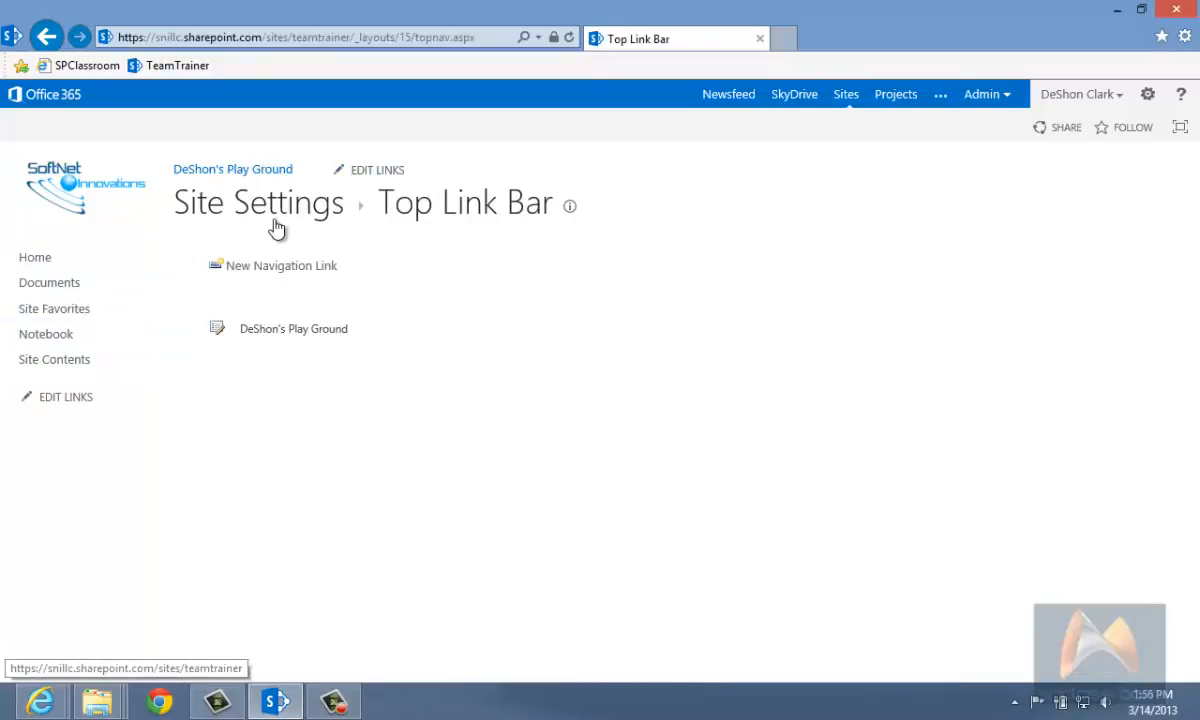
pyautogui.doubleClick(383, 175)
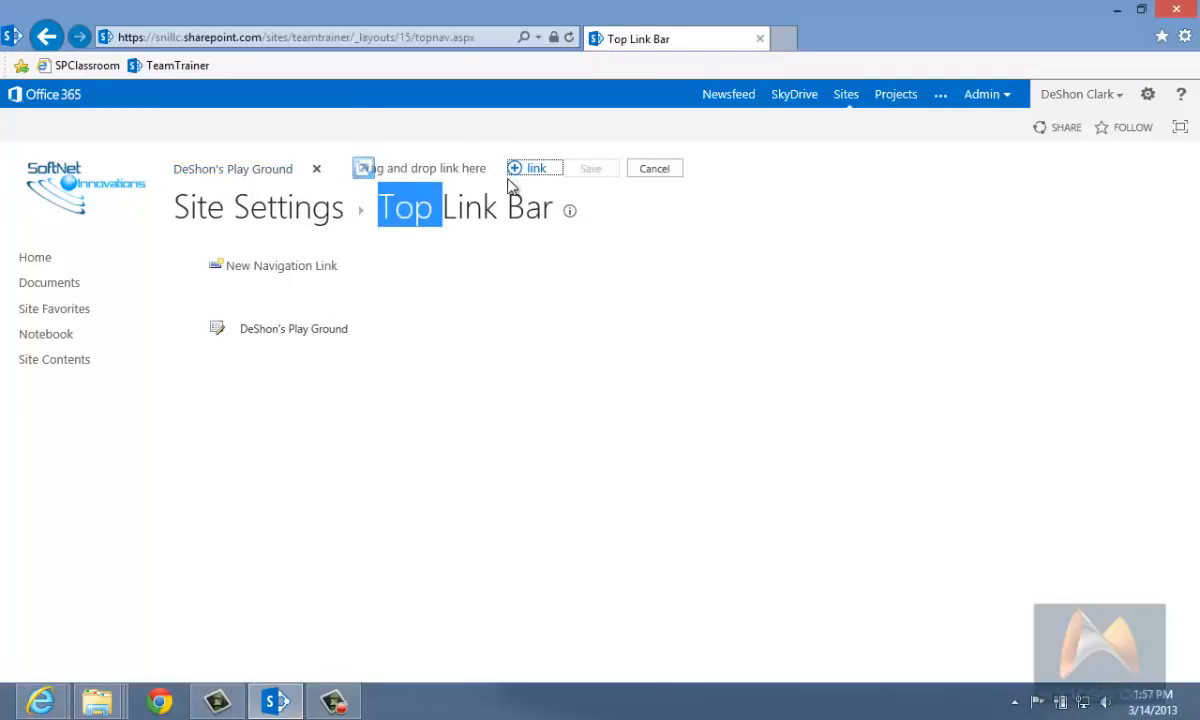
pyautogui.click(411, 168)
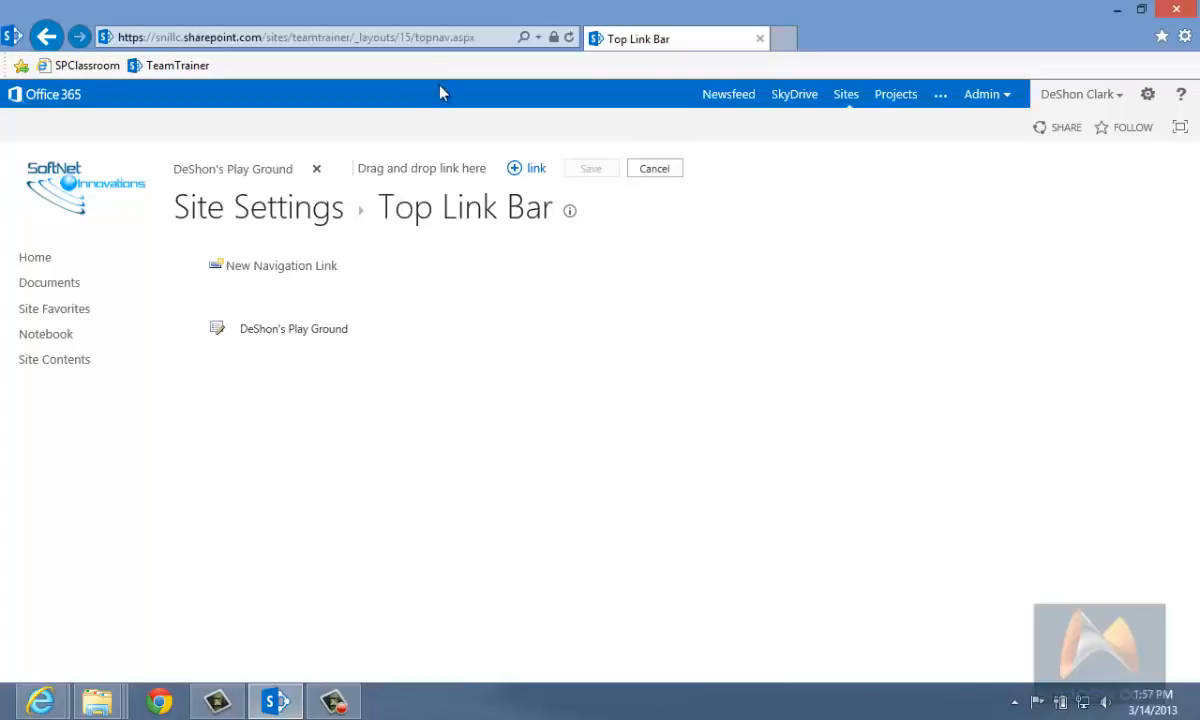
pyautogui.doubleClick(394, 169)
pyautogui.tripleClick(391, 170)
pyautogui.click(514, 180)
pyautogui.click(520, 169)
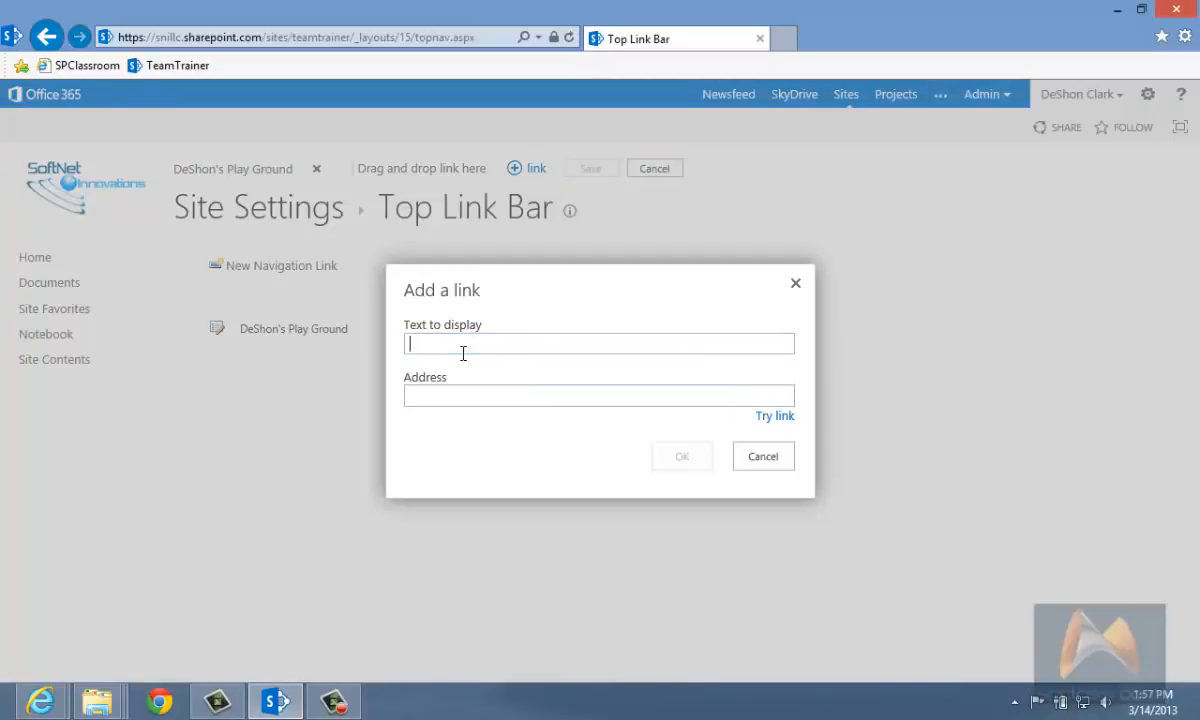
pyautogui.write('Yahoo')
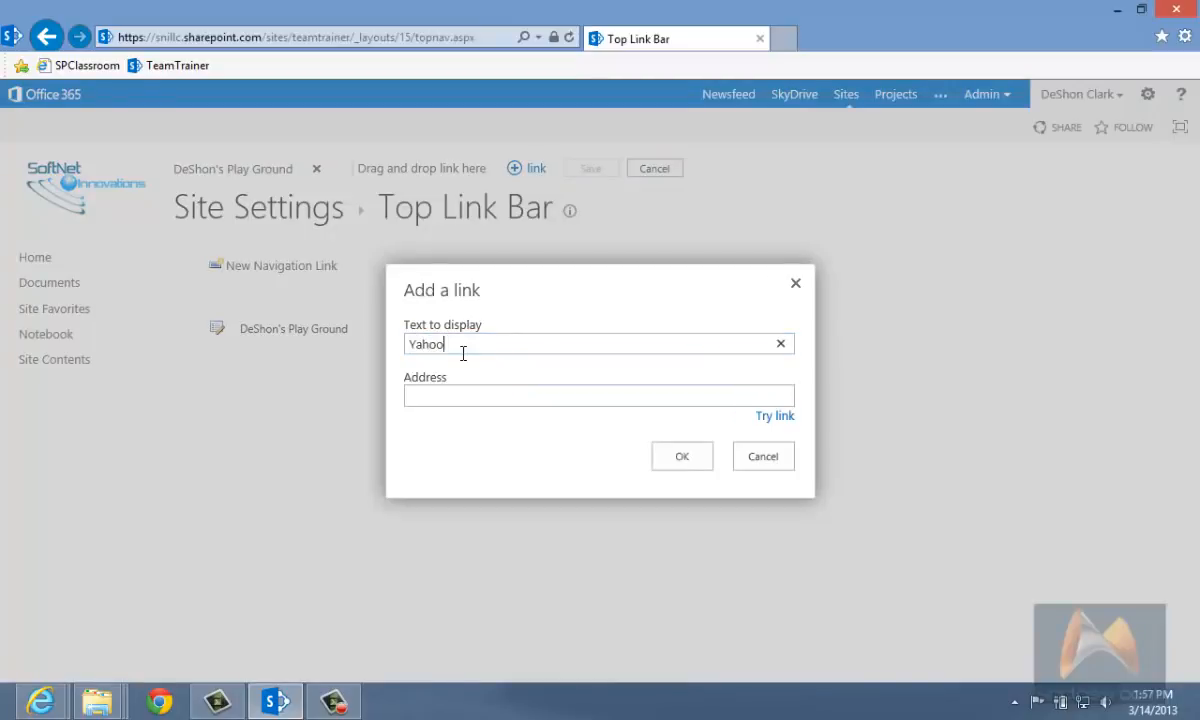
pyautogui.write('!')
pyautogui.press('Tab')
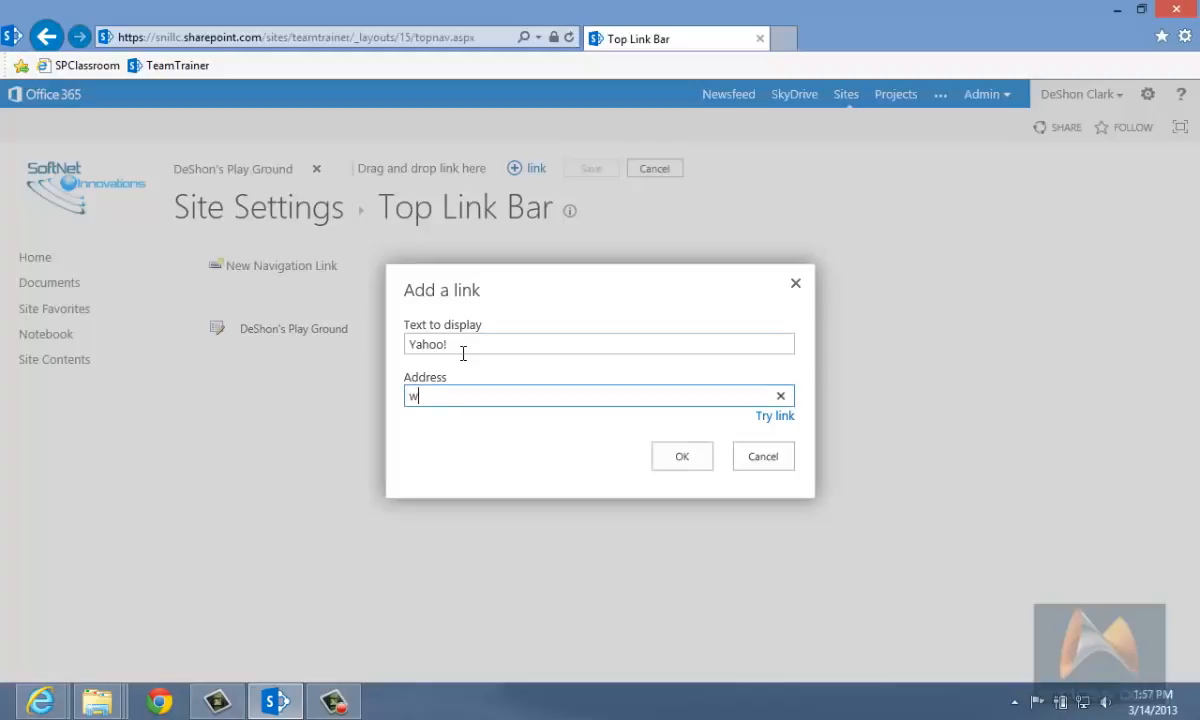
pyautogui.write('http://www.yahoo.com')
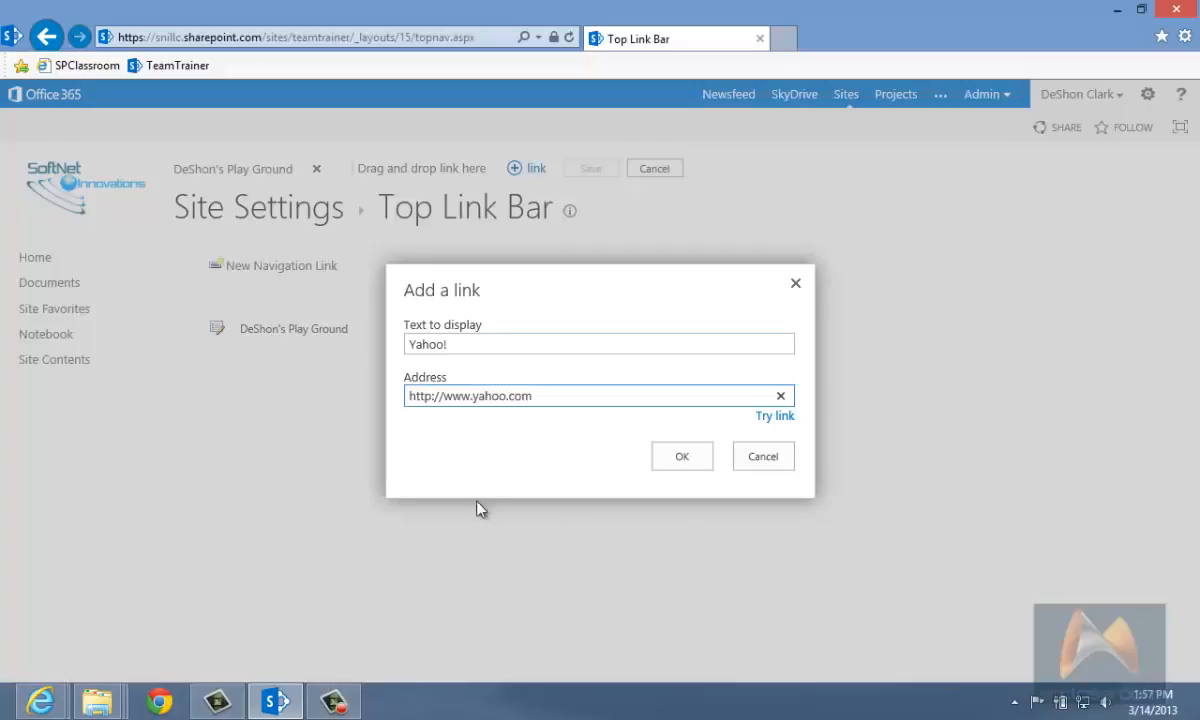
pyautogui.click(682, 458)
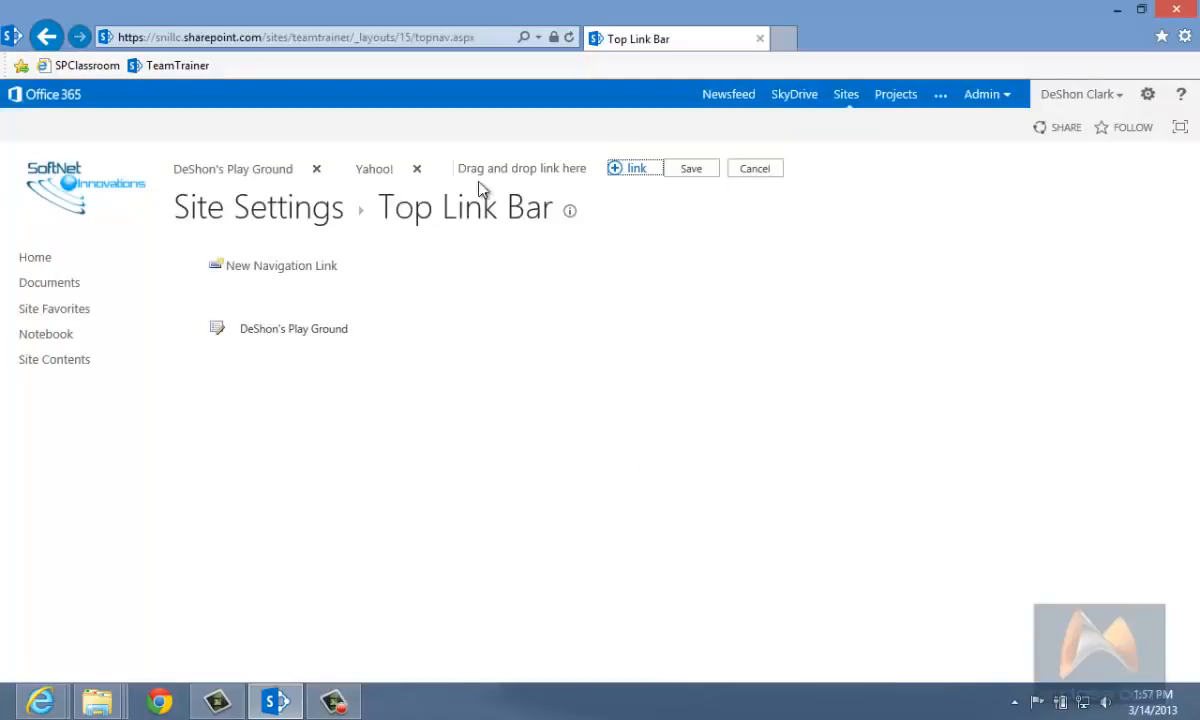
pyautogui.click(690, 168)
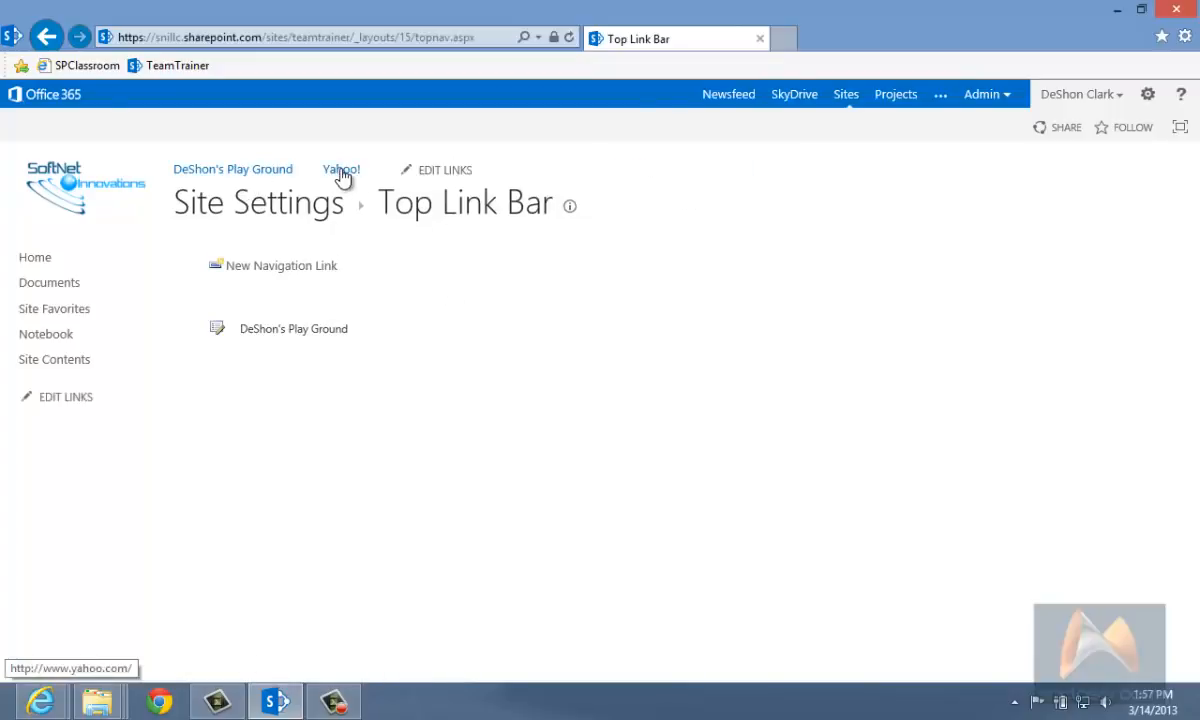
pyautogui.click(568, 38)
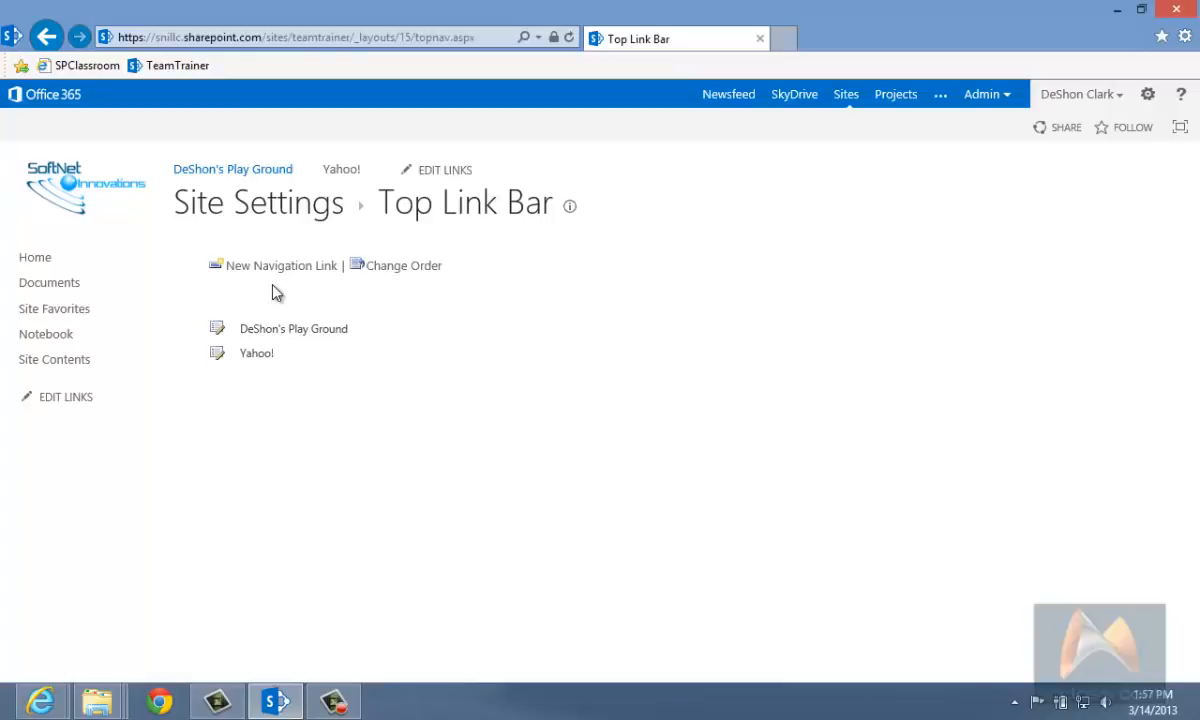
# - Open Change the look from the site settings and browse the available site designs down to the end of the gallery
pyautogui.click(1147, 94)
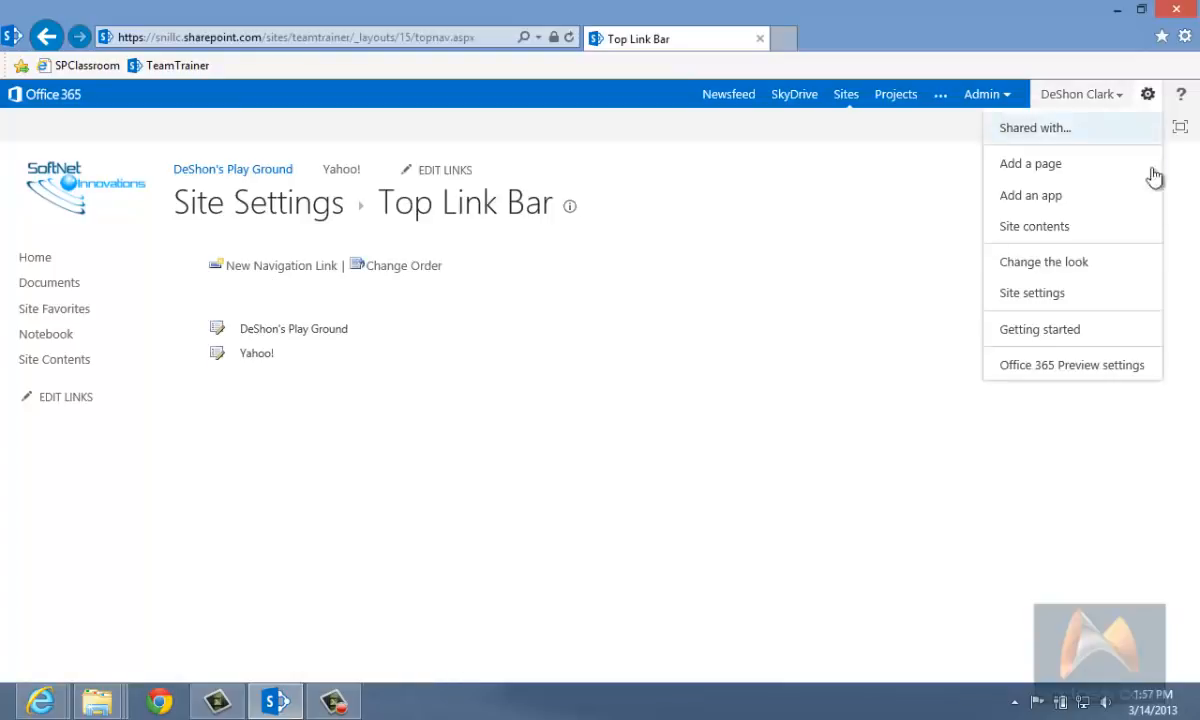
pyautogui.click(1033, 293)
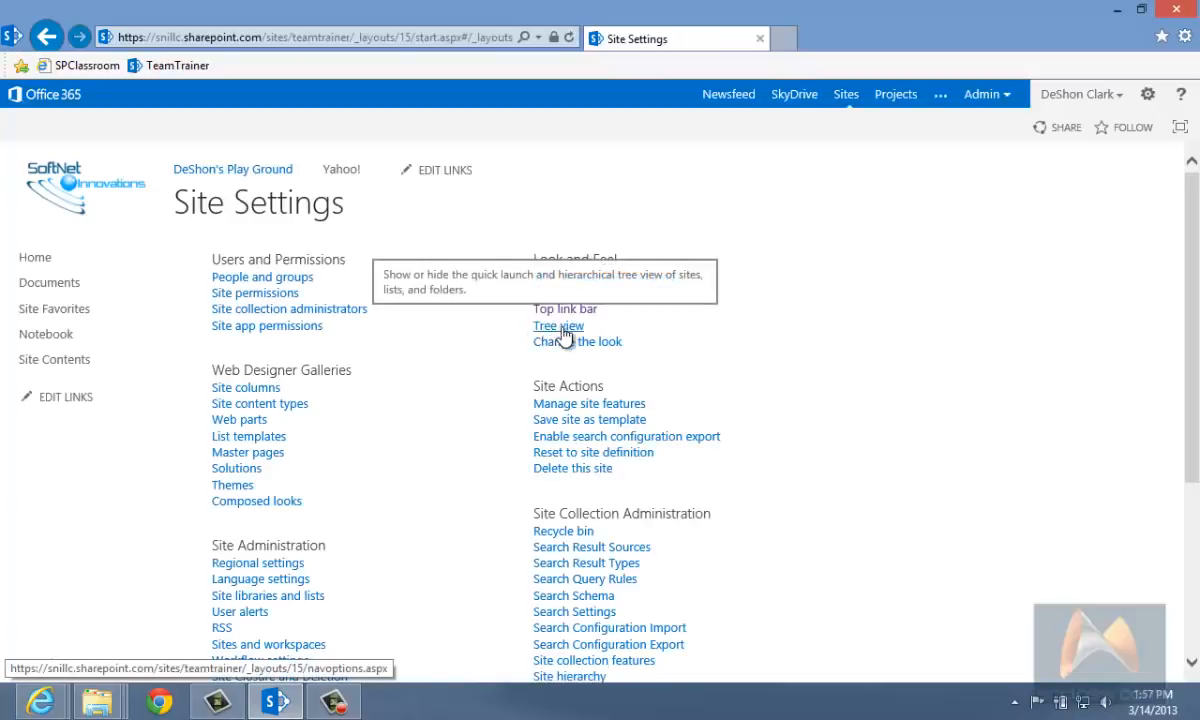
pyautogui.click(558, 341)
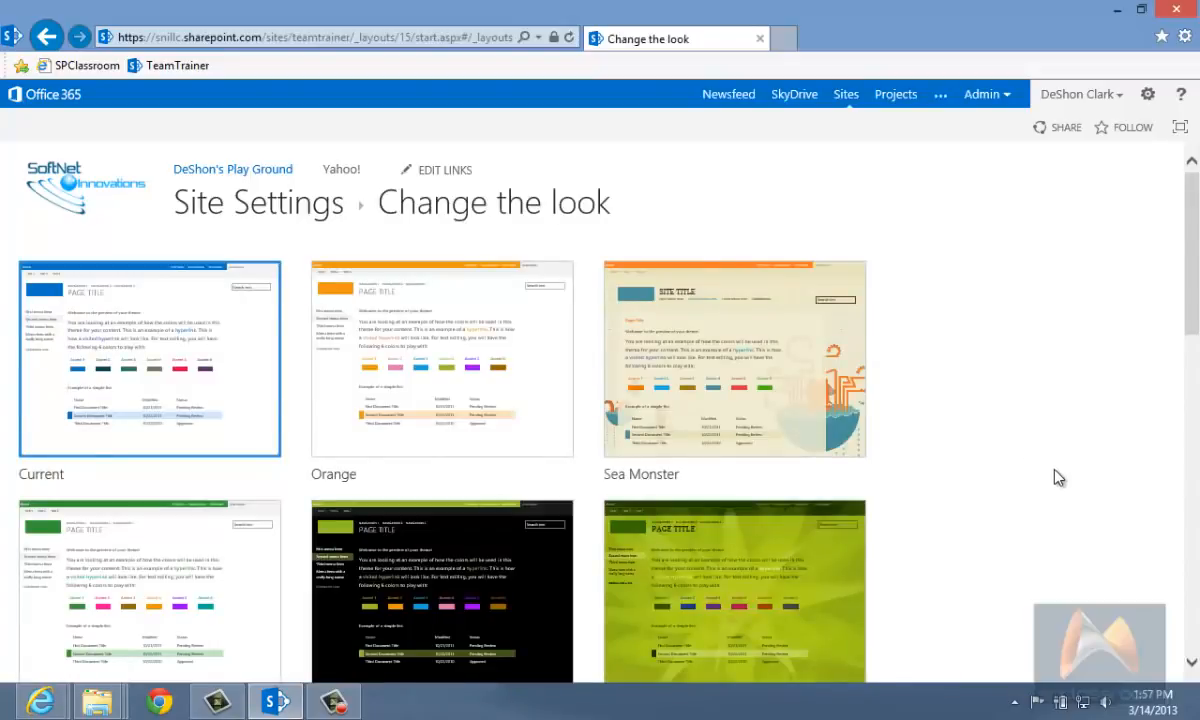
pyautogui.scroll(-5, 1058, 478)
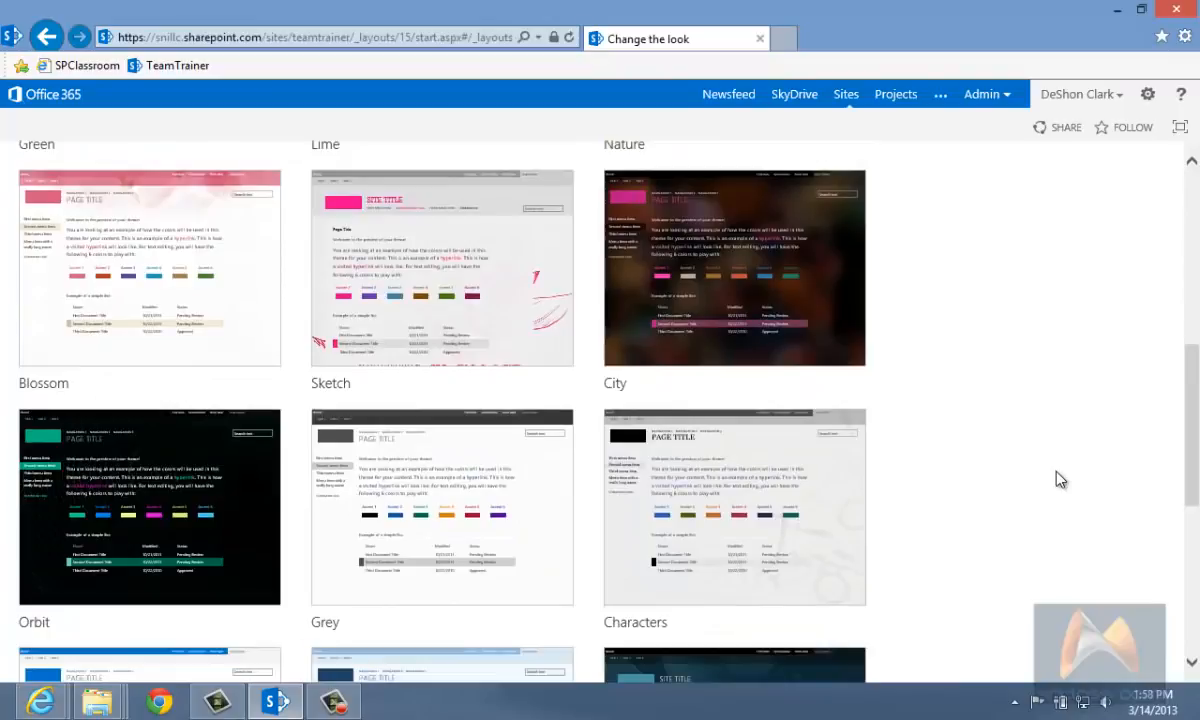
pyautogui.scroll(-4, 1060, 480)
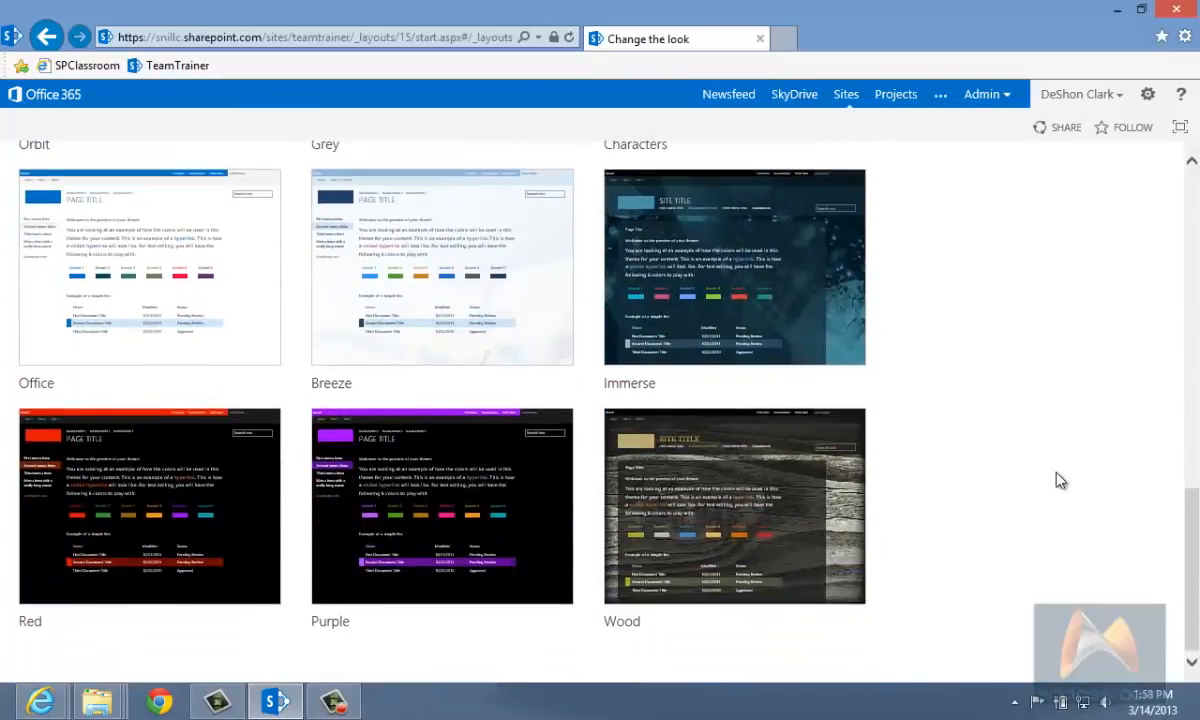
# - Choose the Breeze design from the site look gallery
pyautogui.scroll(2, 1060, 480)
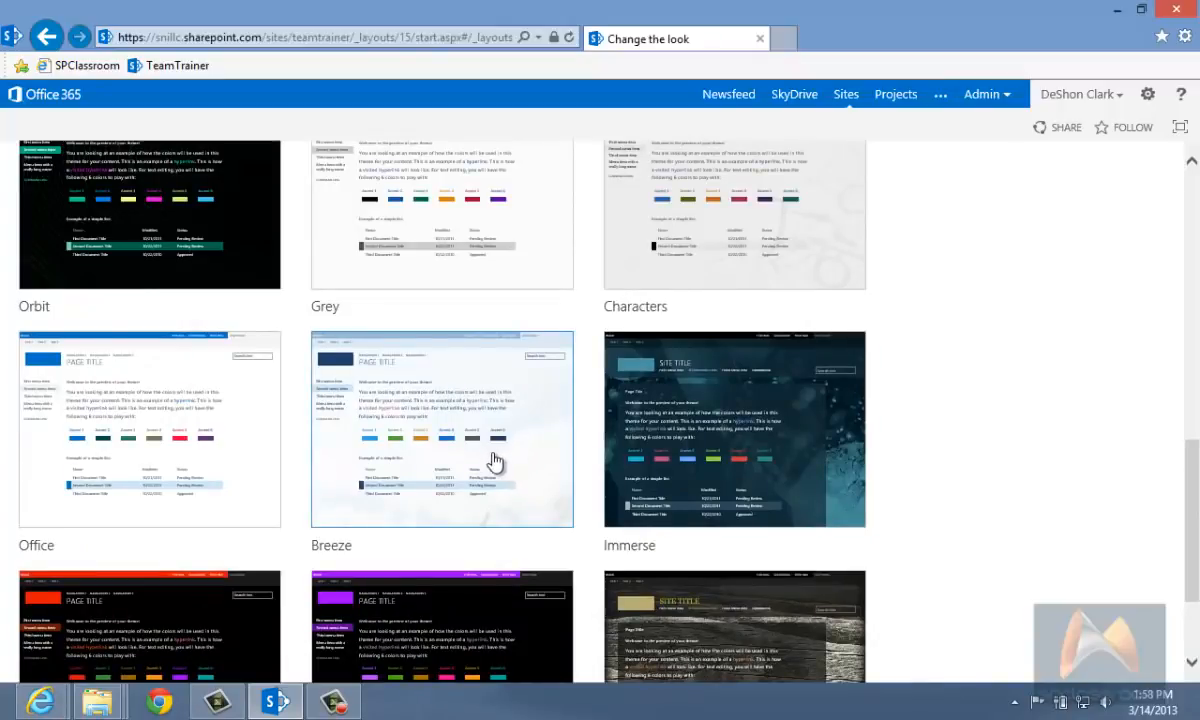
pyautogui.scroll(-2, 497, 461)
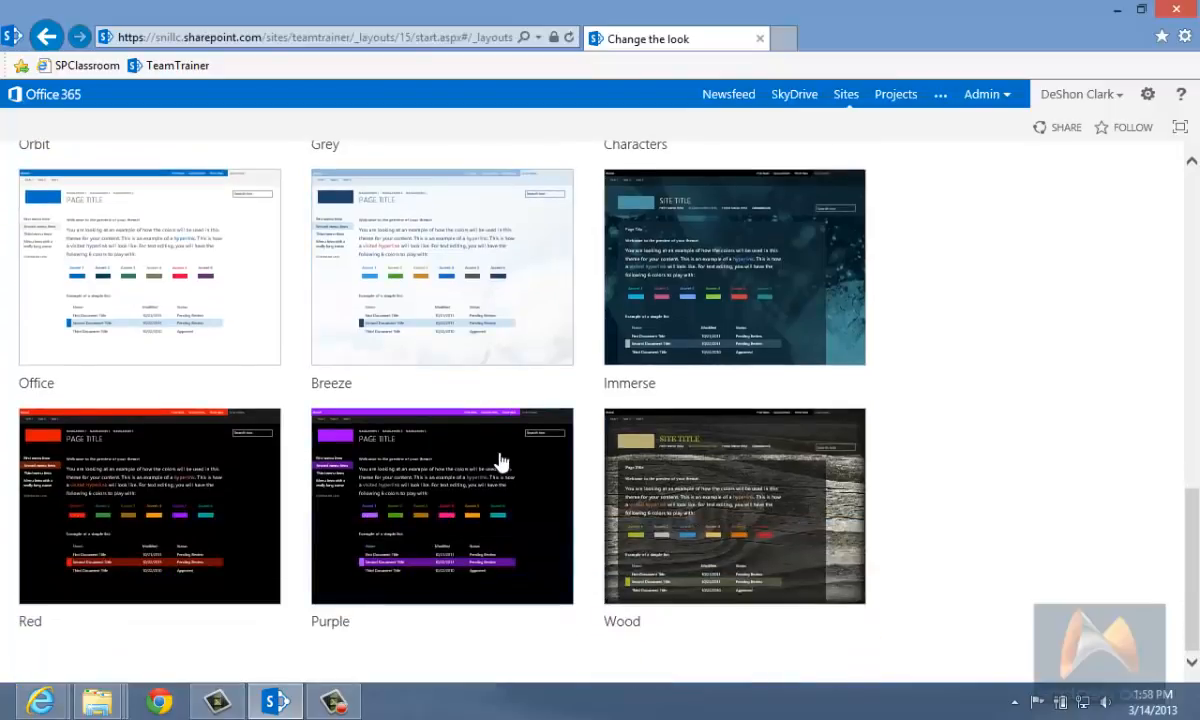
pyautogui.scroll(2, 500, 461)
pyautogui.click(472, 424)
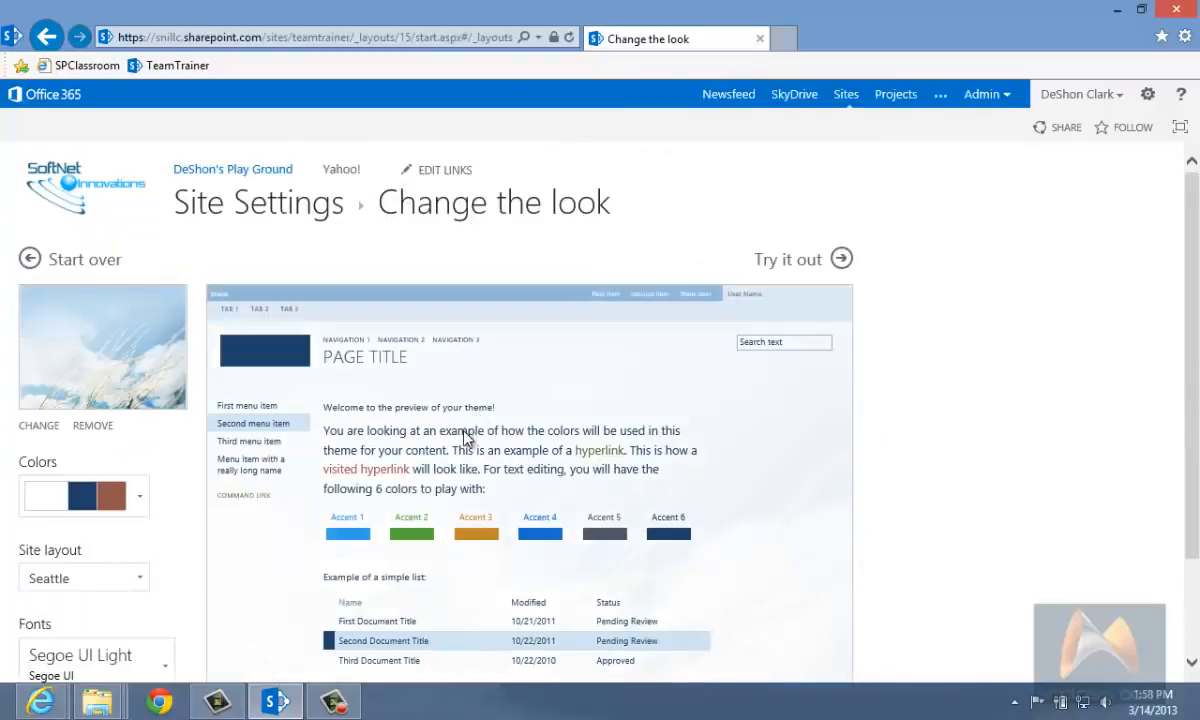
# - Set the design's color palette to Black with Gray-25% and Dark Teal
pyautogui.scroll(-2, 523, 419)
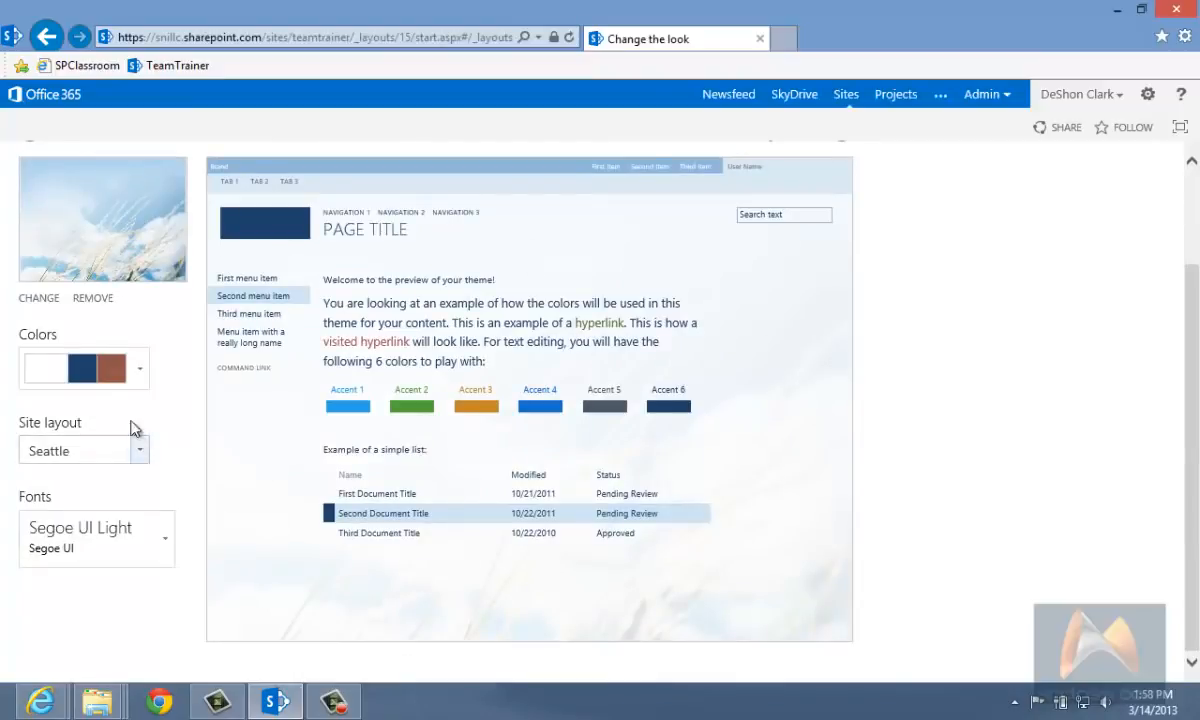
pyautogui.click(139, 370)
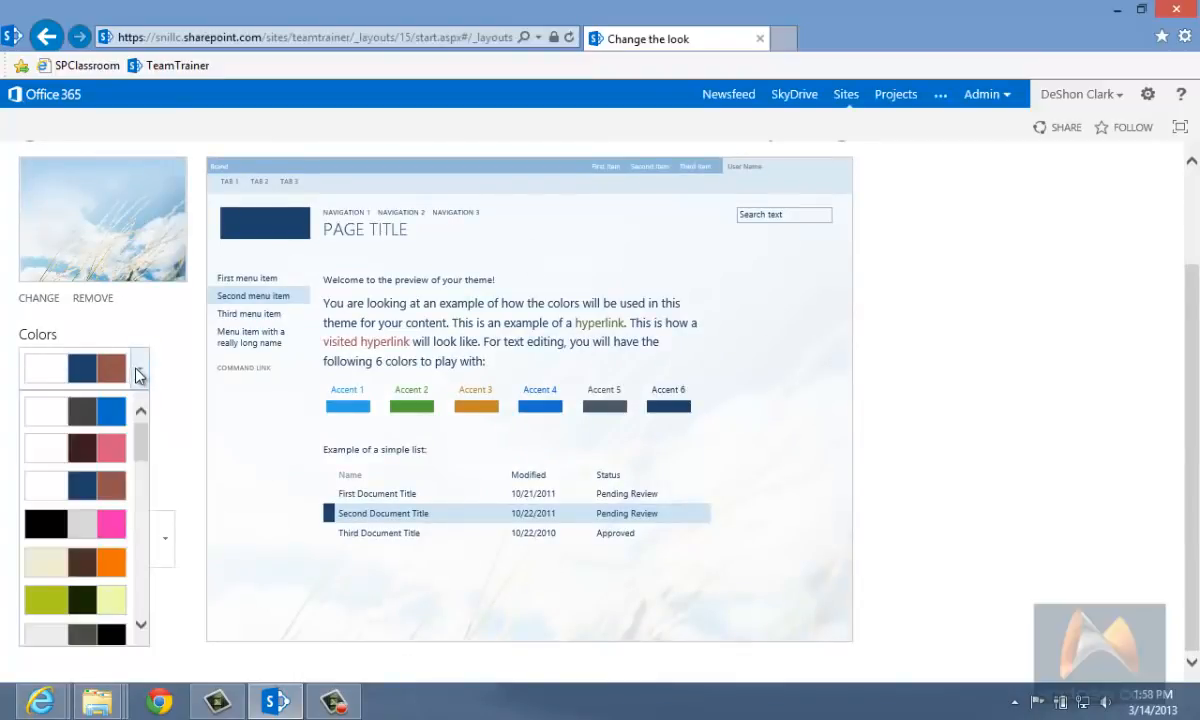
pyautogui.moveTo(146, 446); pyautogui.dragTo(148, 551)
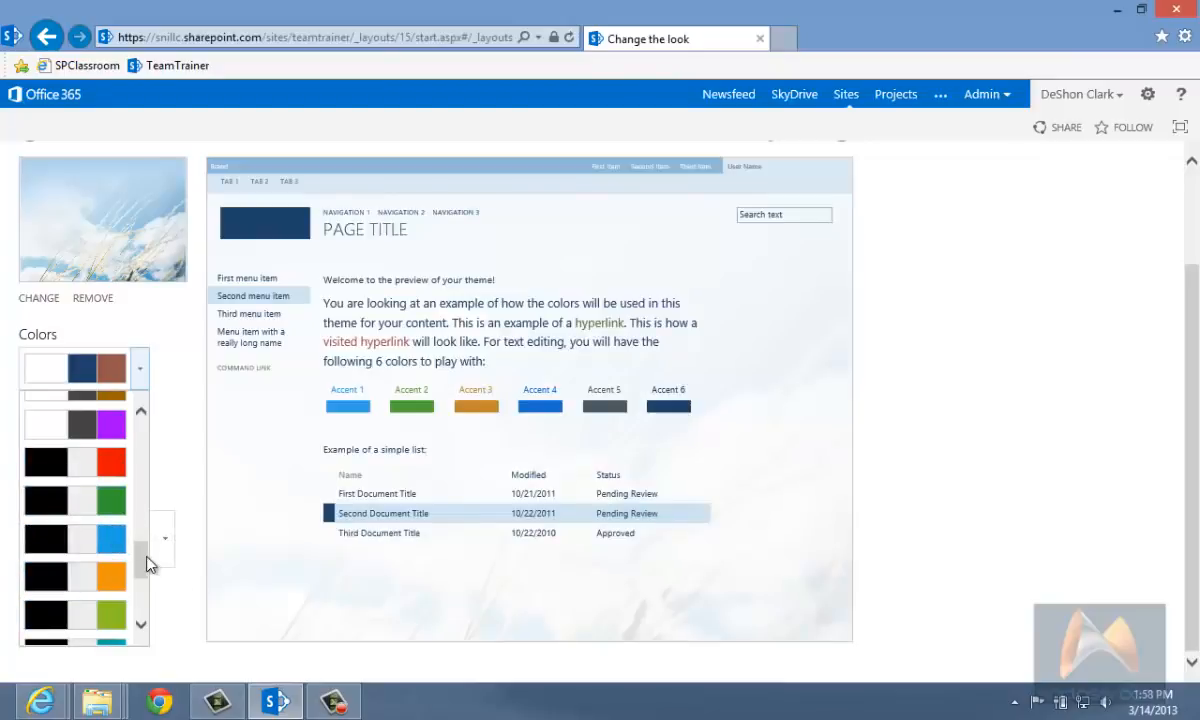
pyautogui.moveTo(146, 563); pyautogui.dragTo(139, 595)
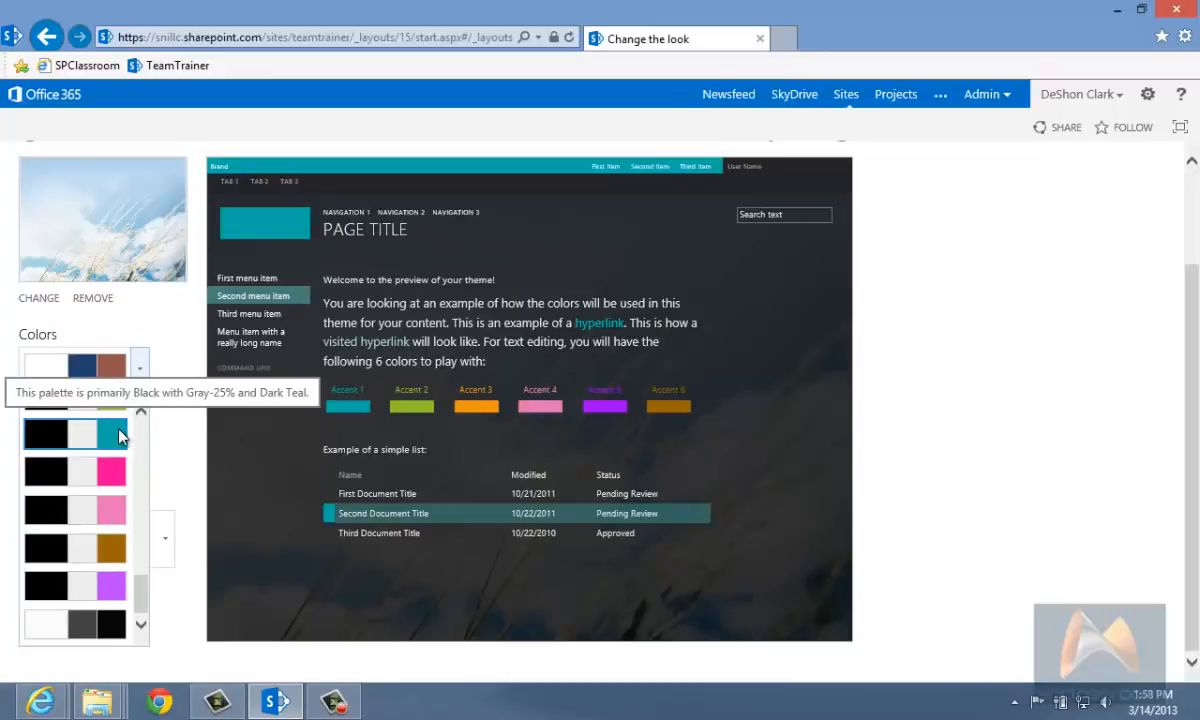
pyautogui.click(119, 430)
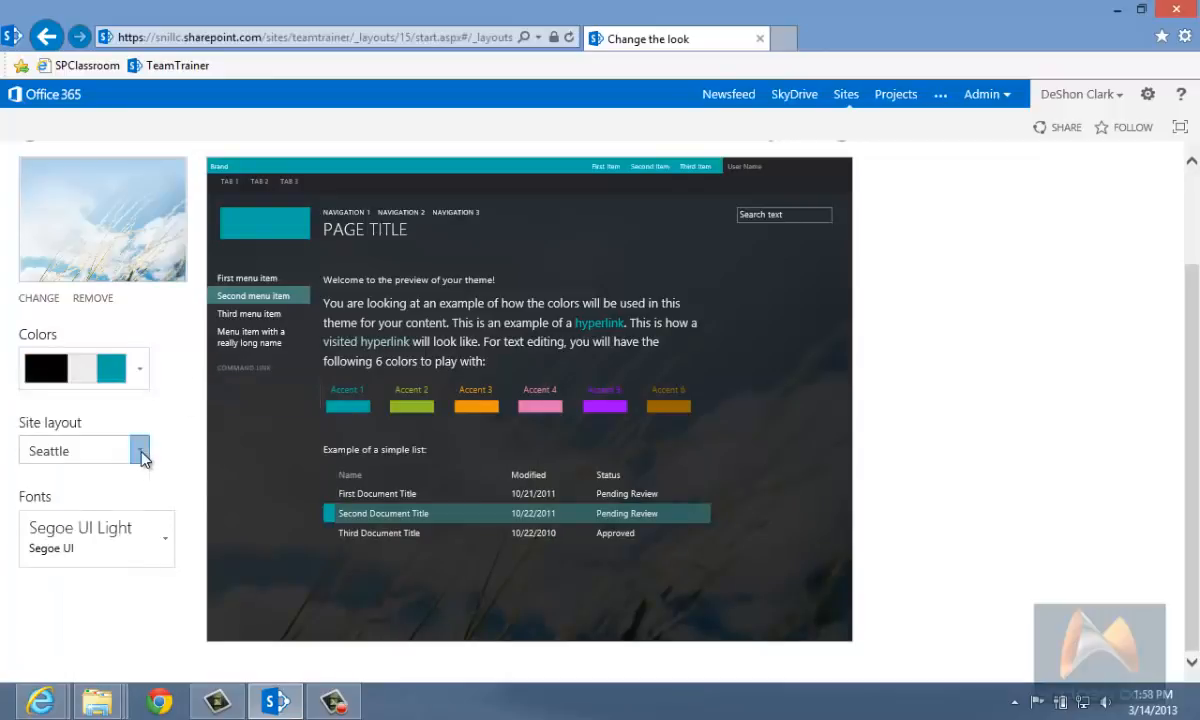
# - Check the site layout choices and set the design's fonts to Blueprint MT Pro with Corbel
pyautogui.click(141, 453)
pyautogui.click(141, 456)
pyautogui.click(163, 545)
pyautogui.scroll(-1, 178, 478)
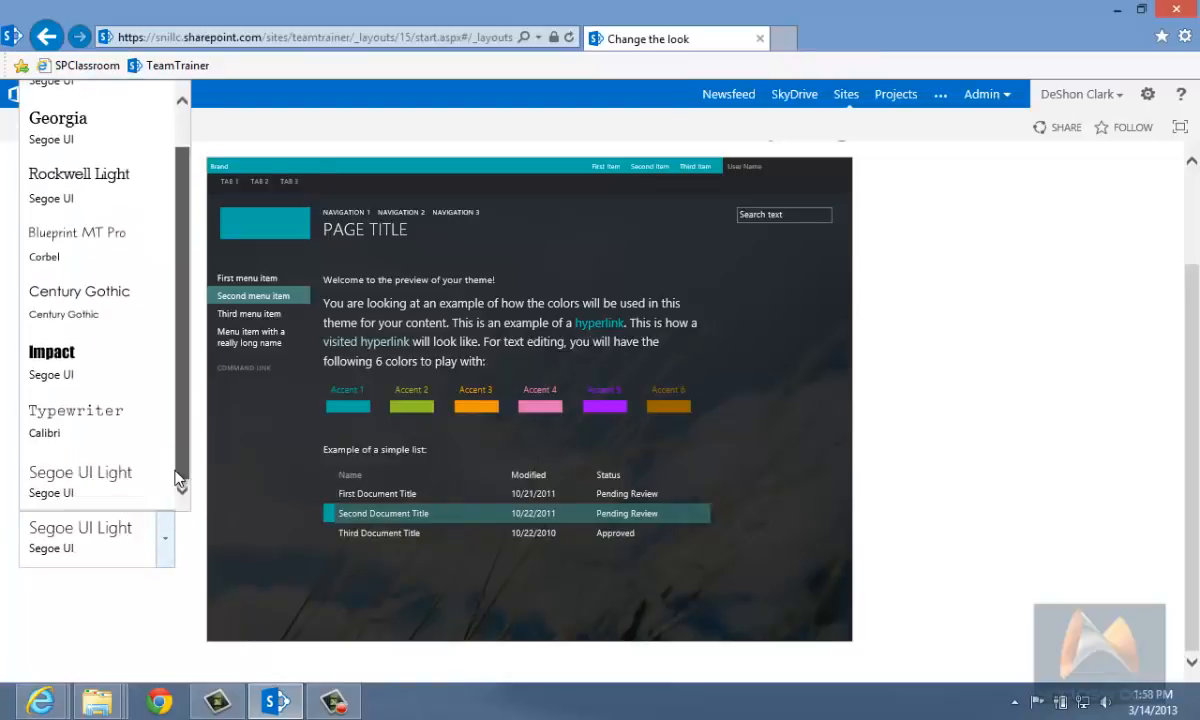
pyautogui.scroll(1, 176, 475)
pyautogui.scroll(-1, 168, 468)
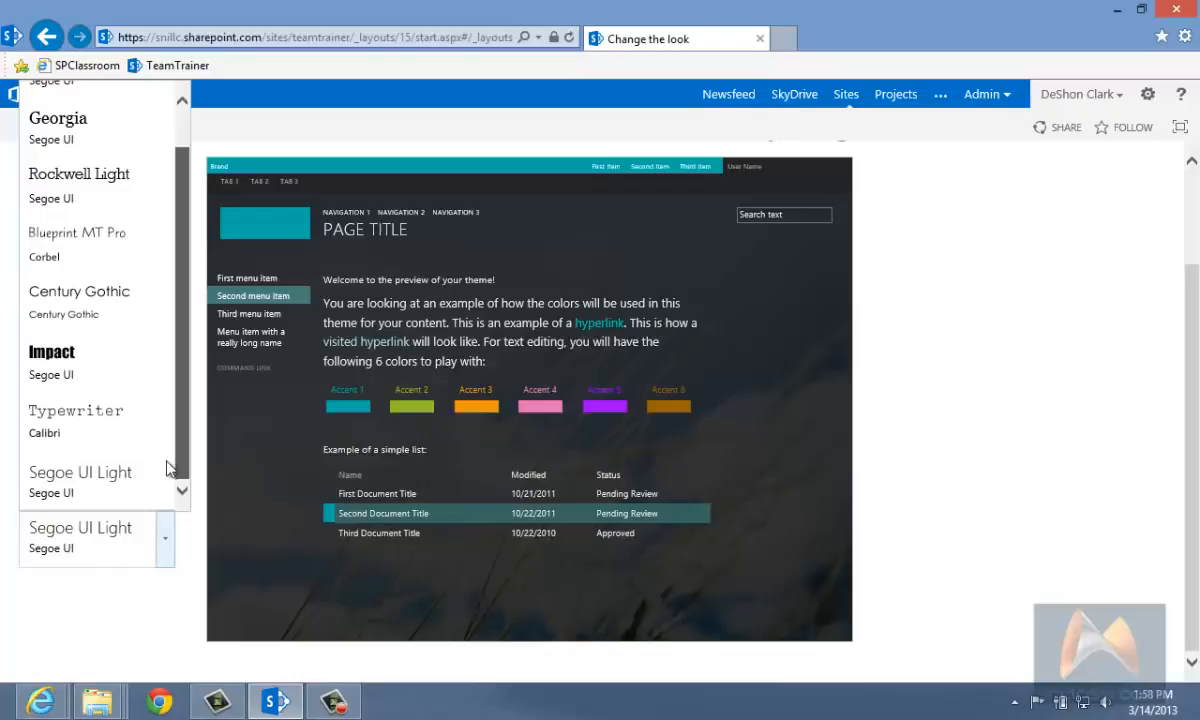
pyautogui.click(95, 476)
pyautogui.click(166, 528)
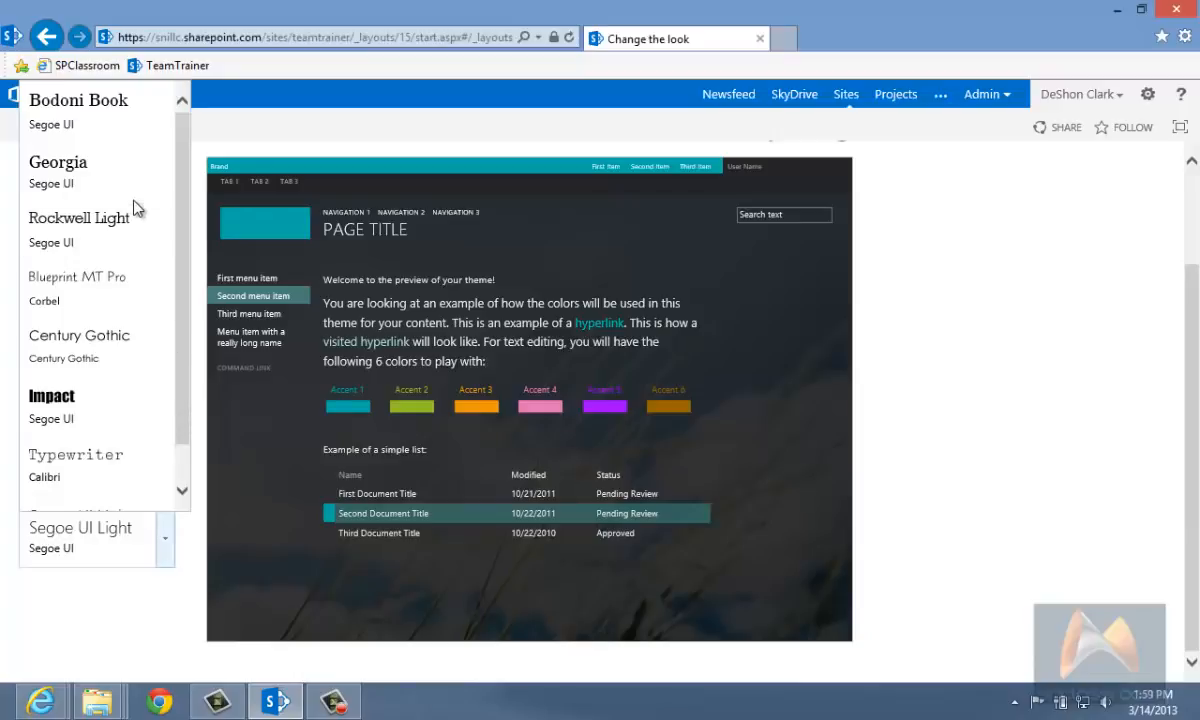
pyautogui.click(92, 282)
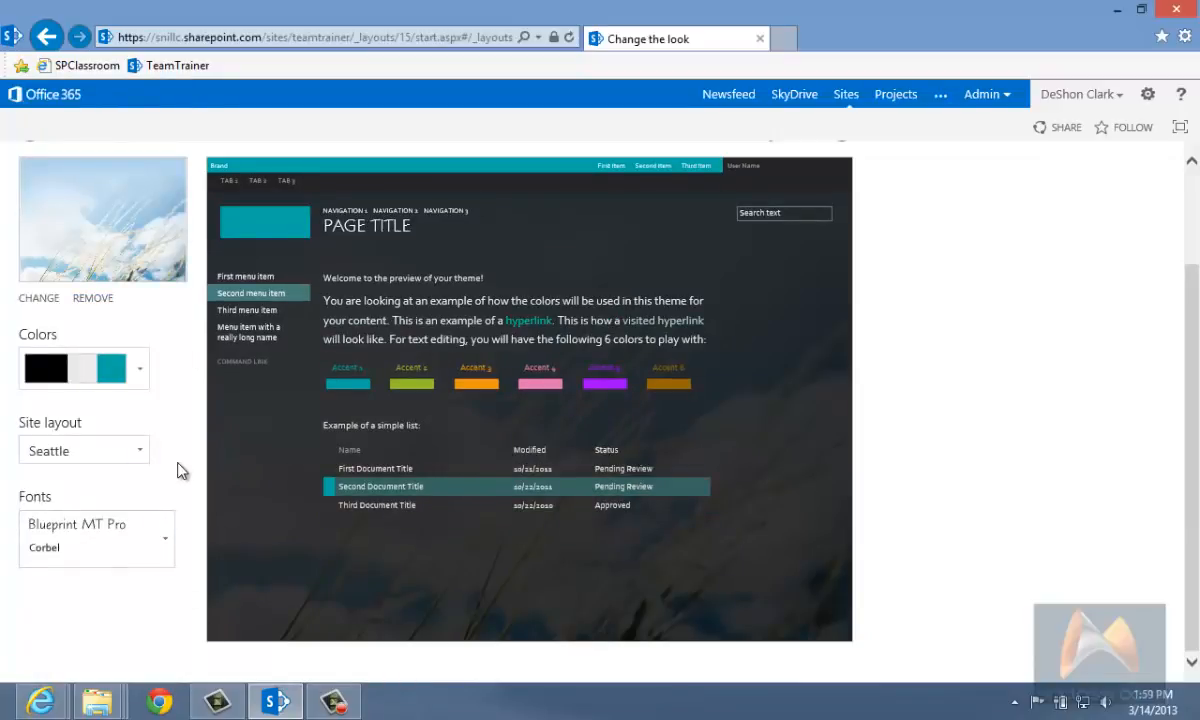
# - Remove the design's background image and confirm the removal
pyautogui.scroll(2, 950, 440)
pyautogui.scroll(-2, 1020, 479)
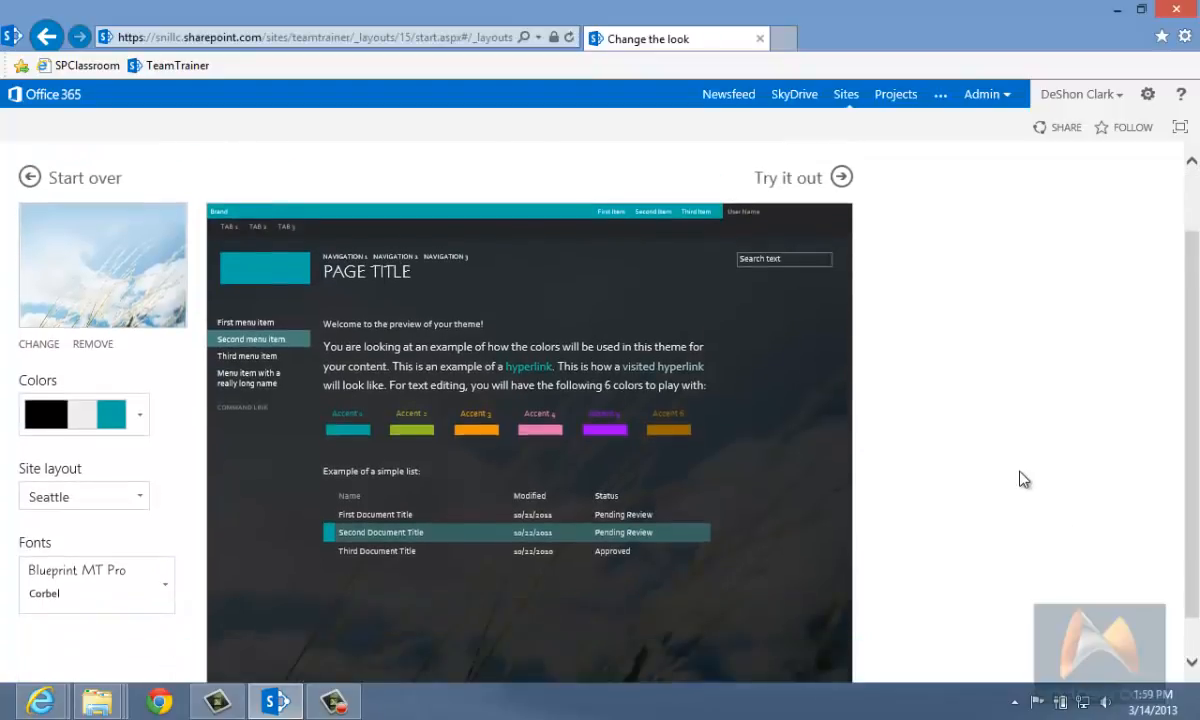
pyautogui.scroll(2, 1020, 479)
pyautogui.scroll(-2, 583, 476)
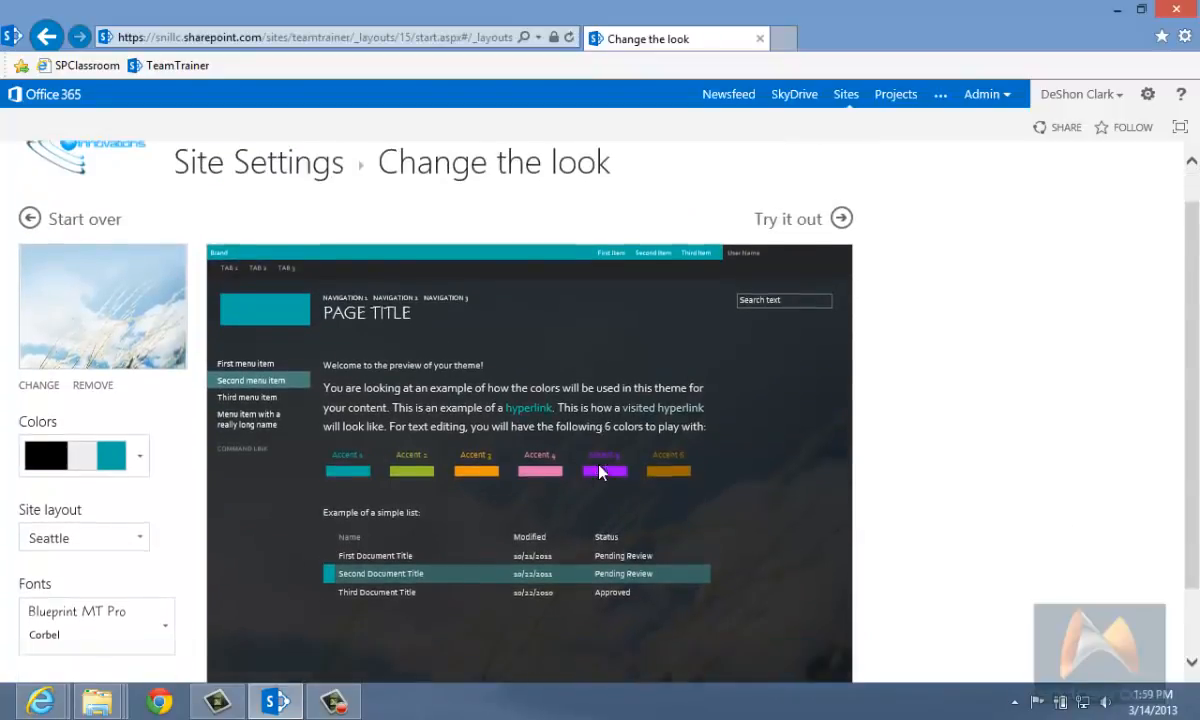
pyautogui.click(94, 299)
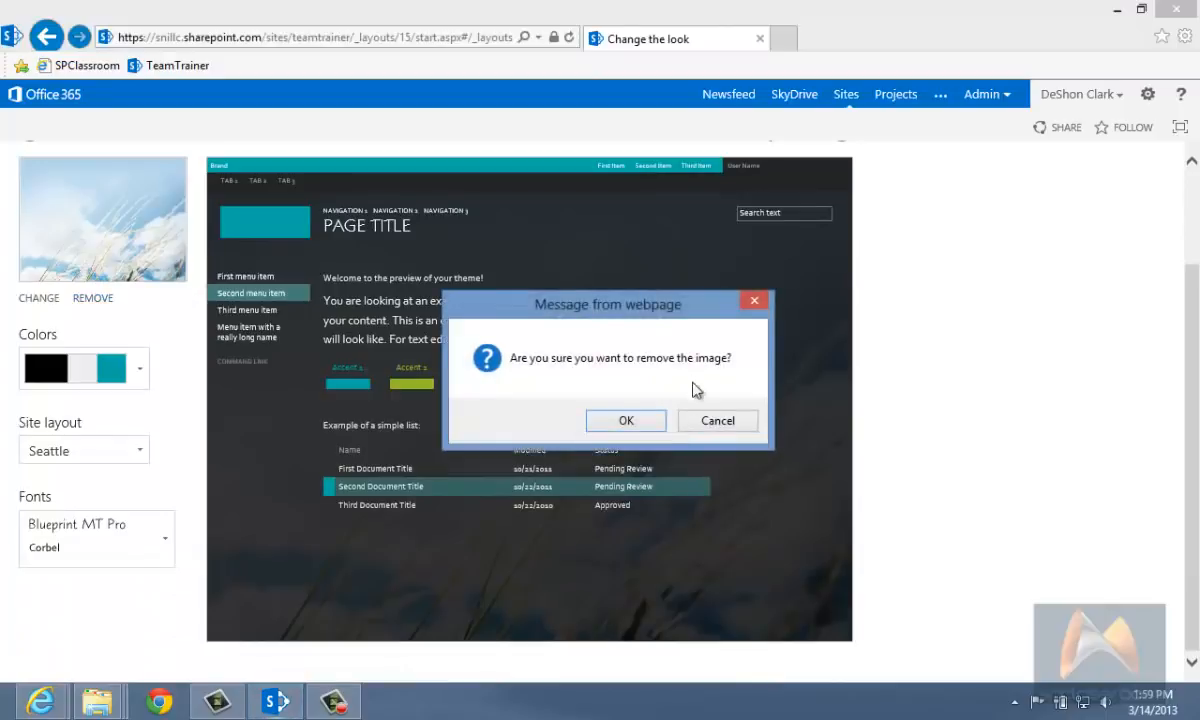
pyautogui.click(604, 421)
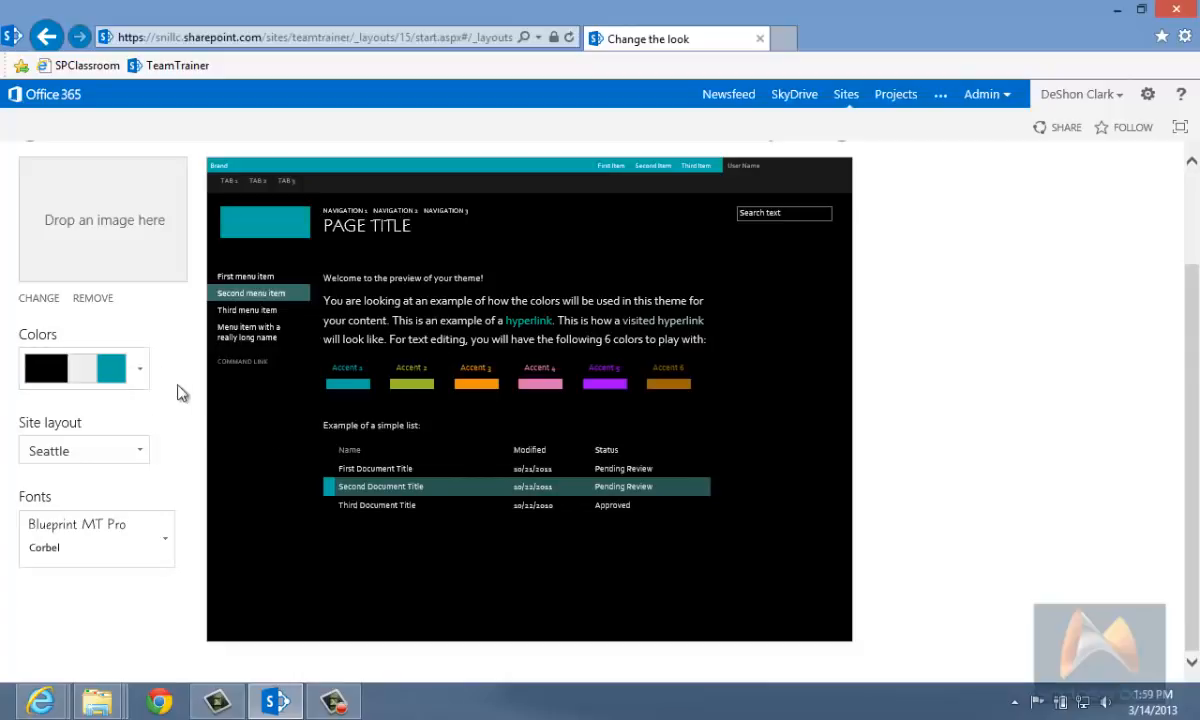
# - Upload spclassroom-desktop-bgl.jpg from the SPClassroom scratch folder as the design's background image
pyautogui.click(52, 305)
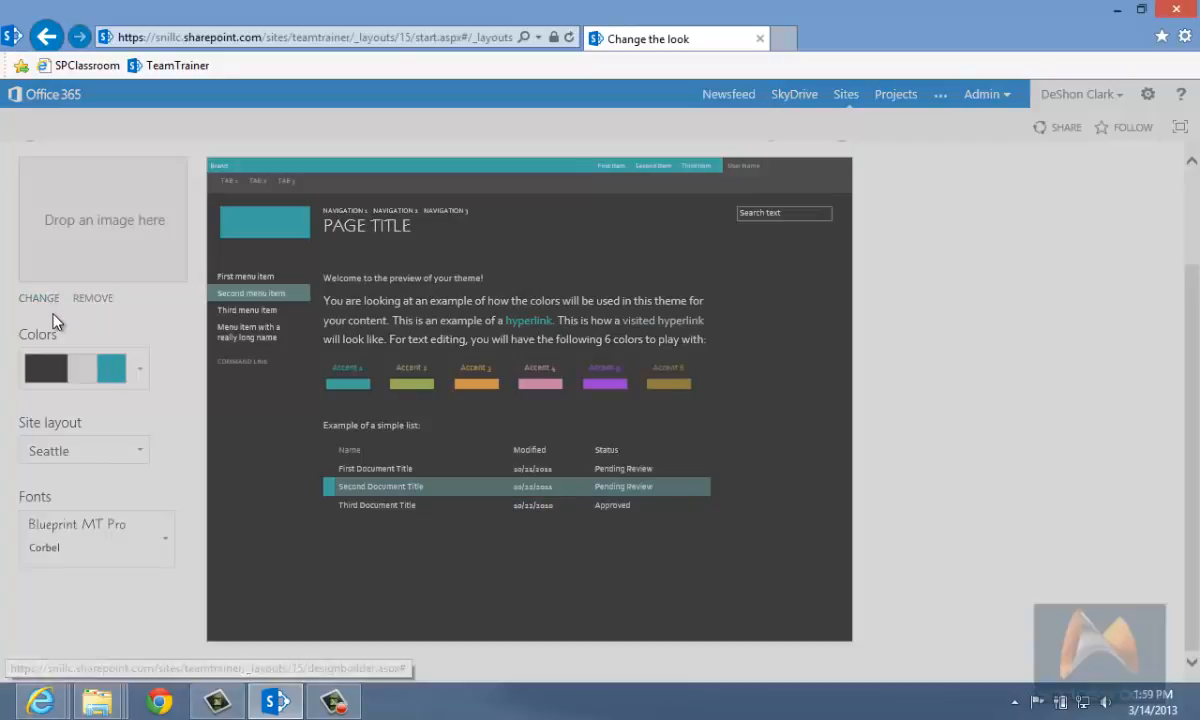
pyautogui.click(843, 316)
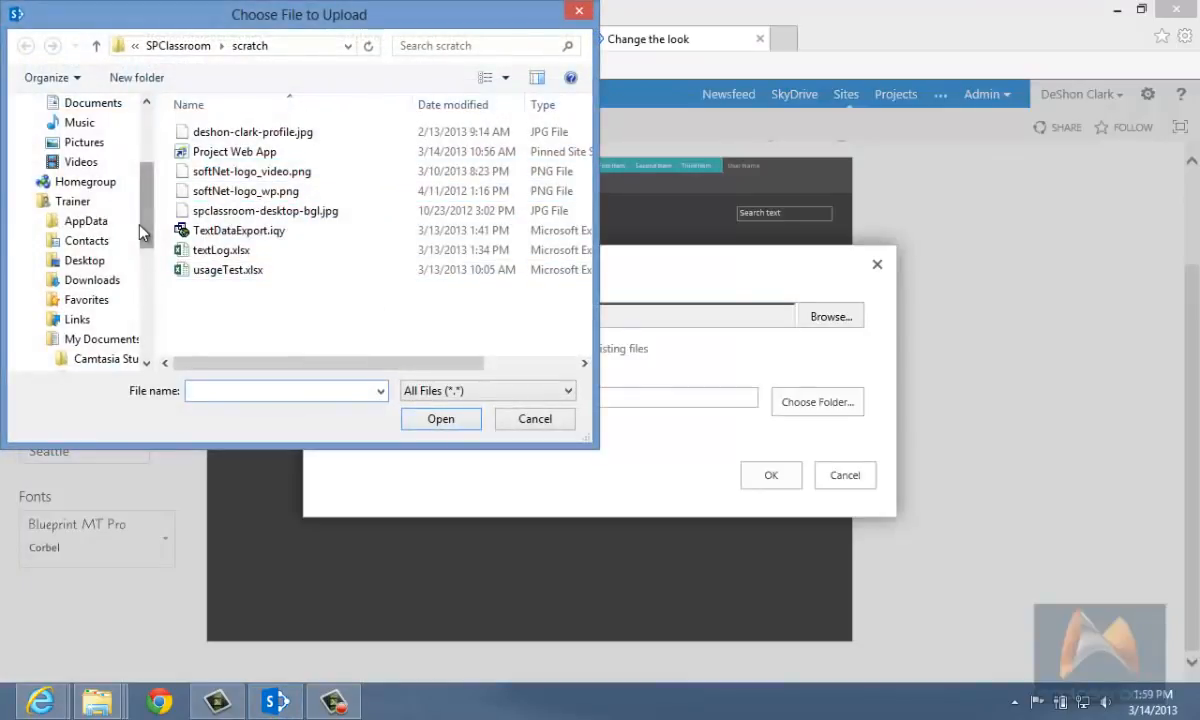
pyautogui.scroll(3, 130, 210)
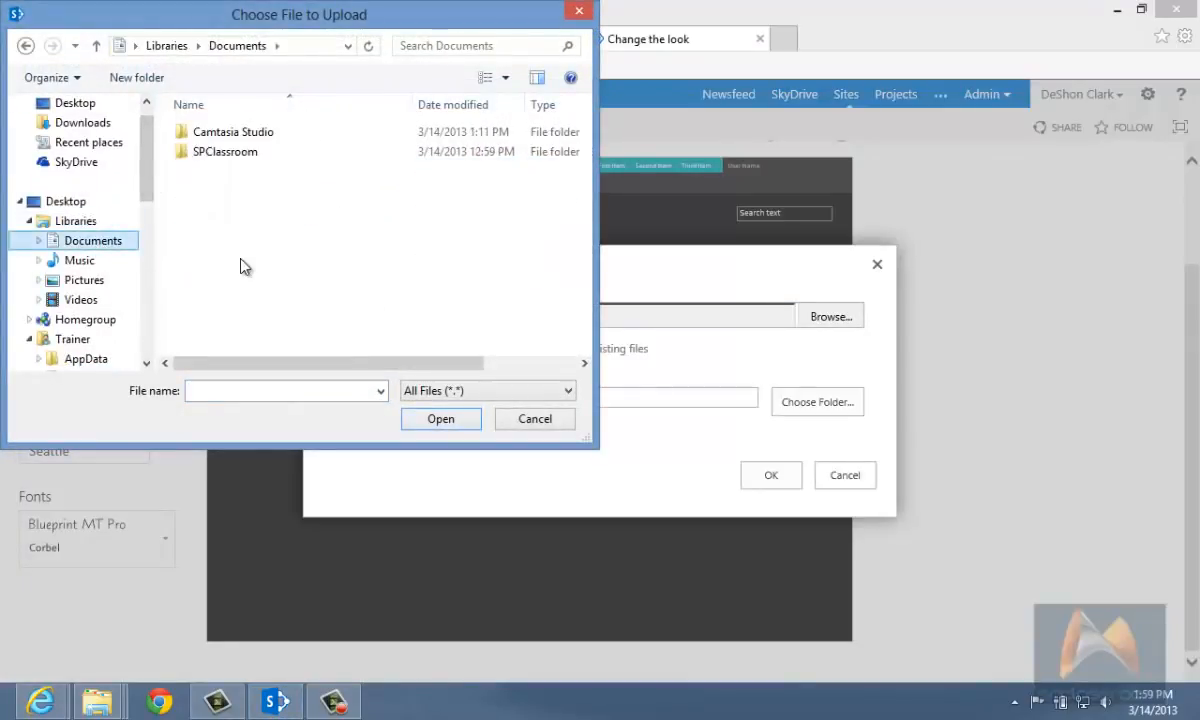
pyautogui.doubleClick(226, 152)
pyautogui.doubleClick(207, 136)
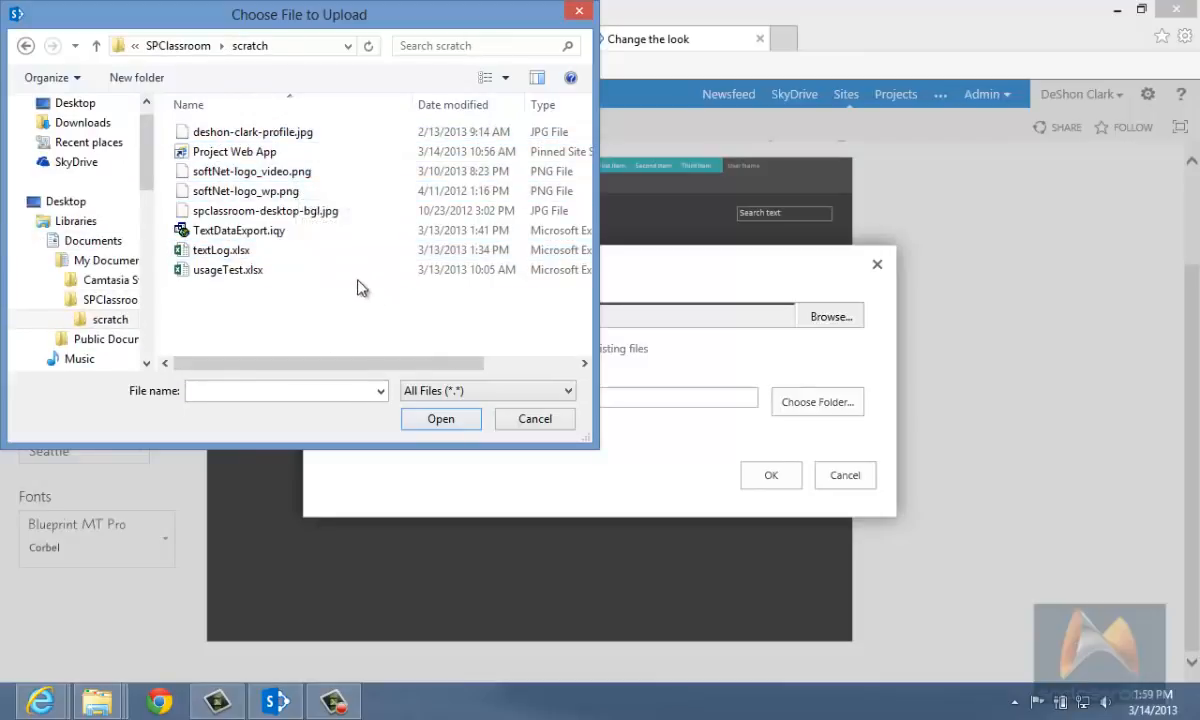
pyautogui.click(320, 212)
pyautogui.click(443, 422)
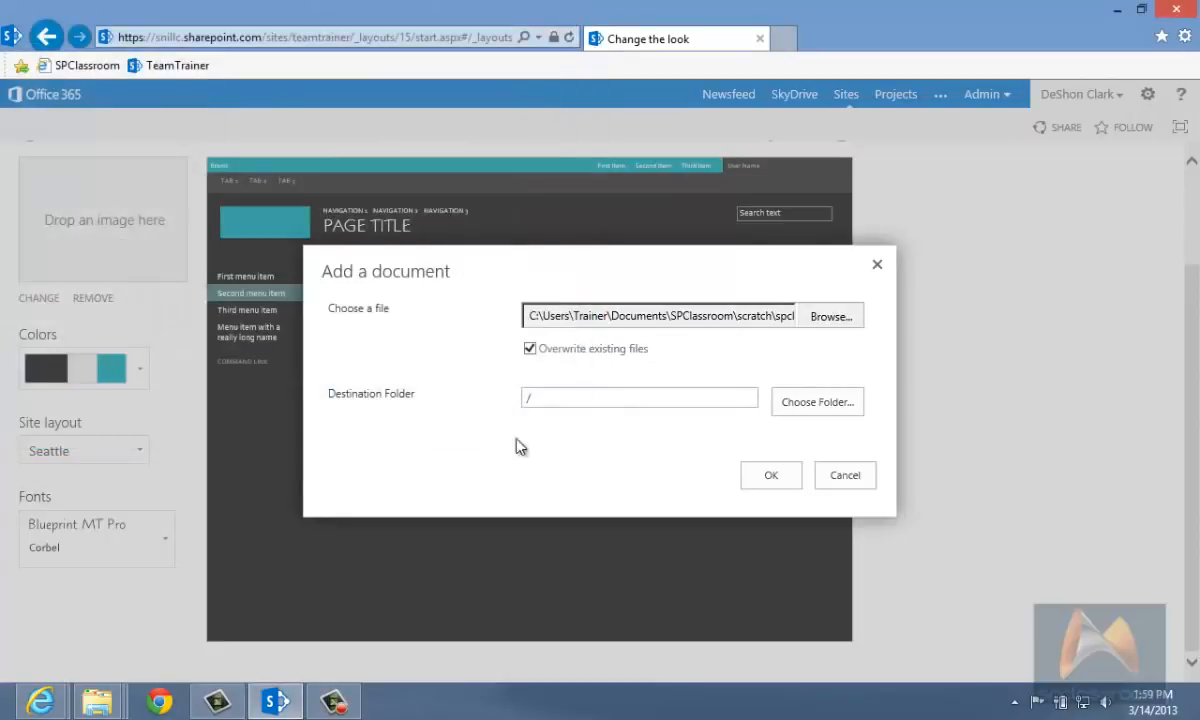
pyautogui.click(785, 480)
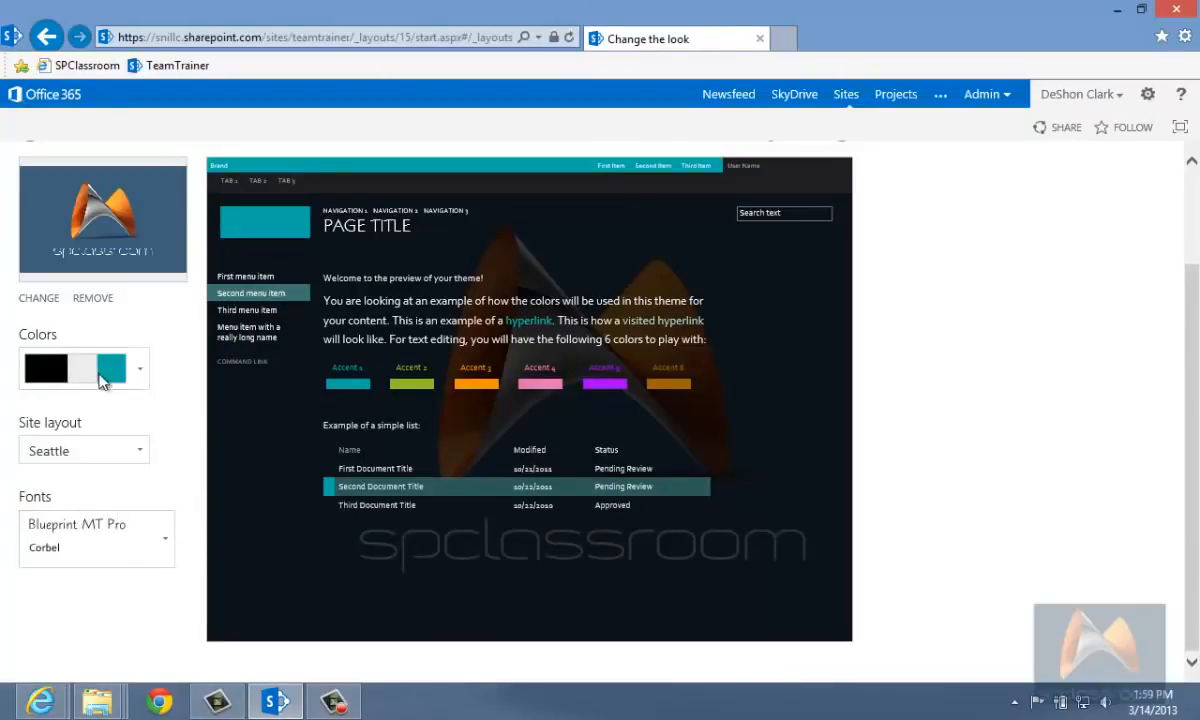
# - Set the color palette to White with Dark Blue and Red, try out the design and keep it for the site
pyautogui.click(144, 374)
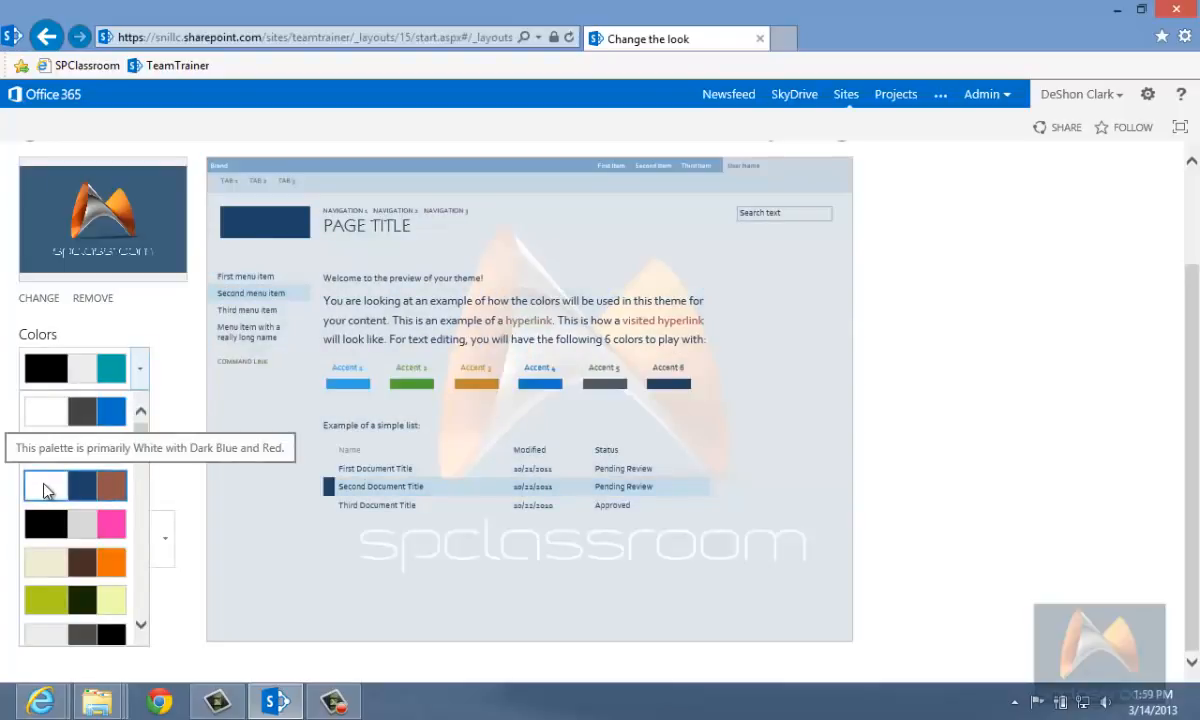
pyautogui.click(44, 488)
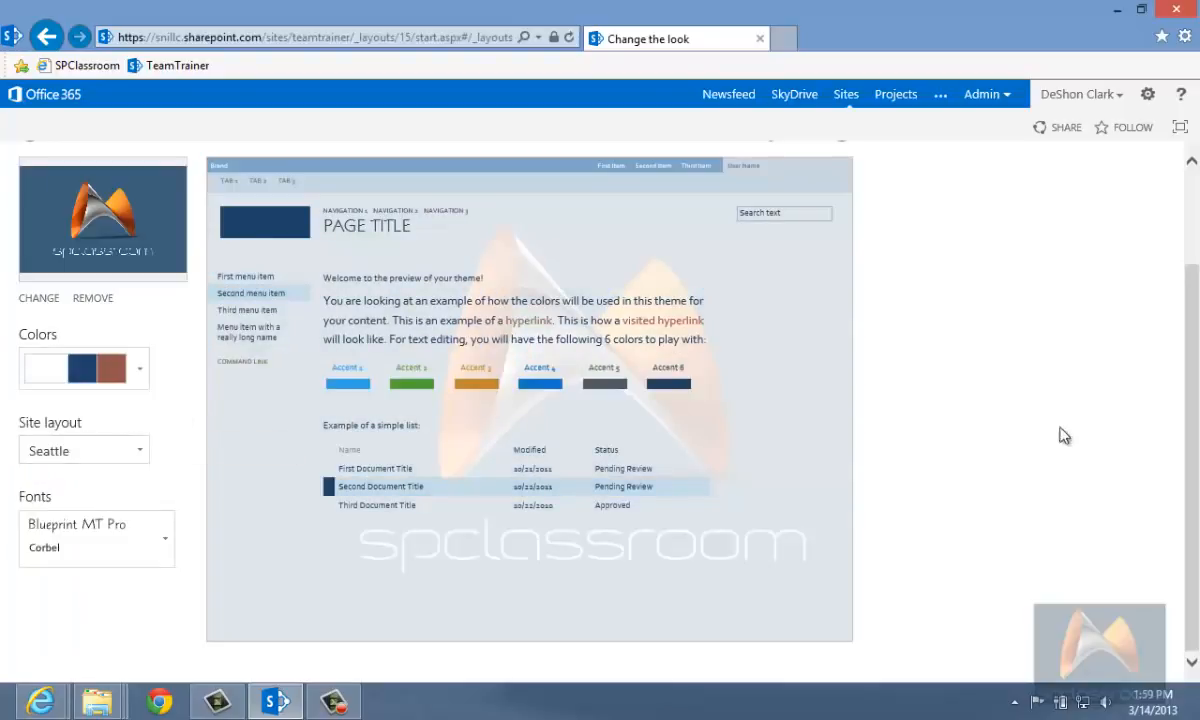
pyautogui.scroll(2, 866, 426)
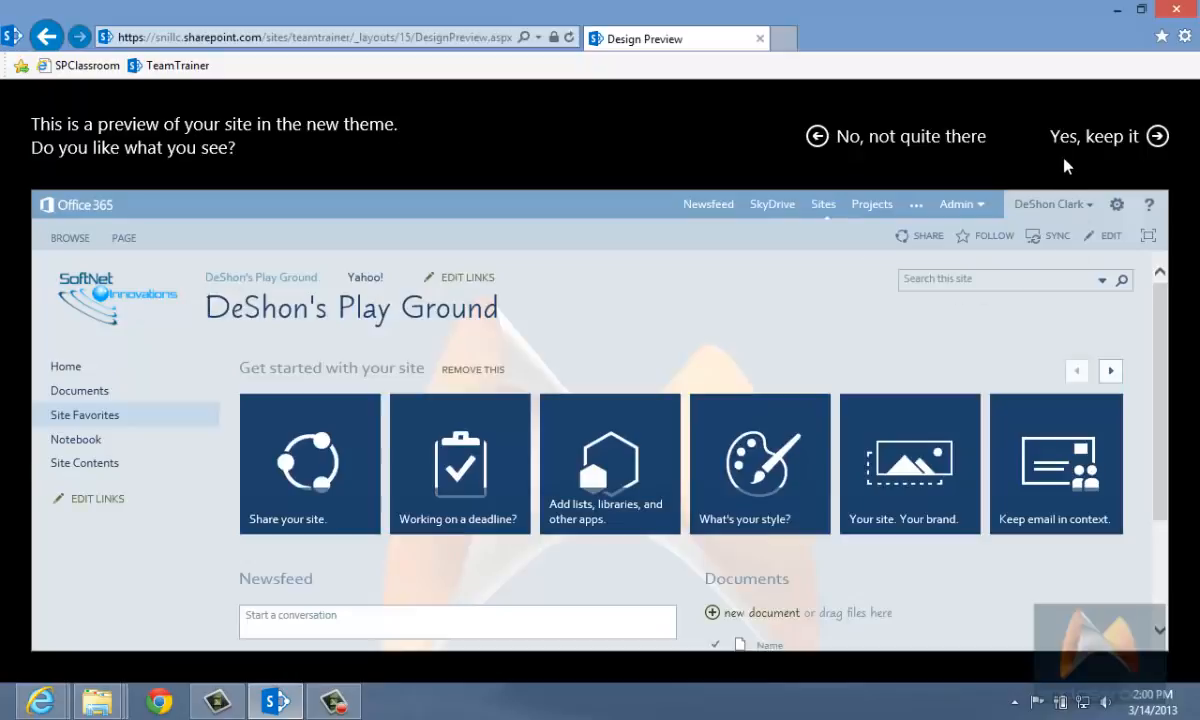
pyautogui.click(1120, 142)
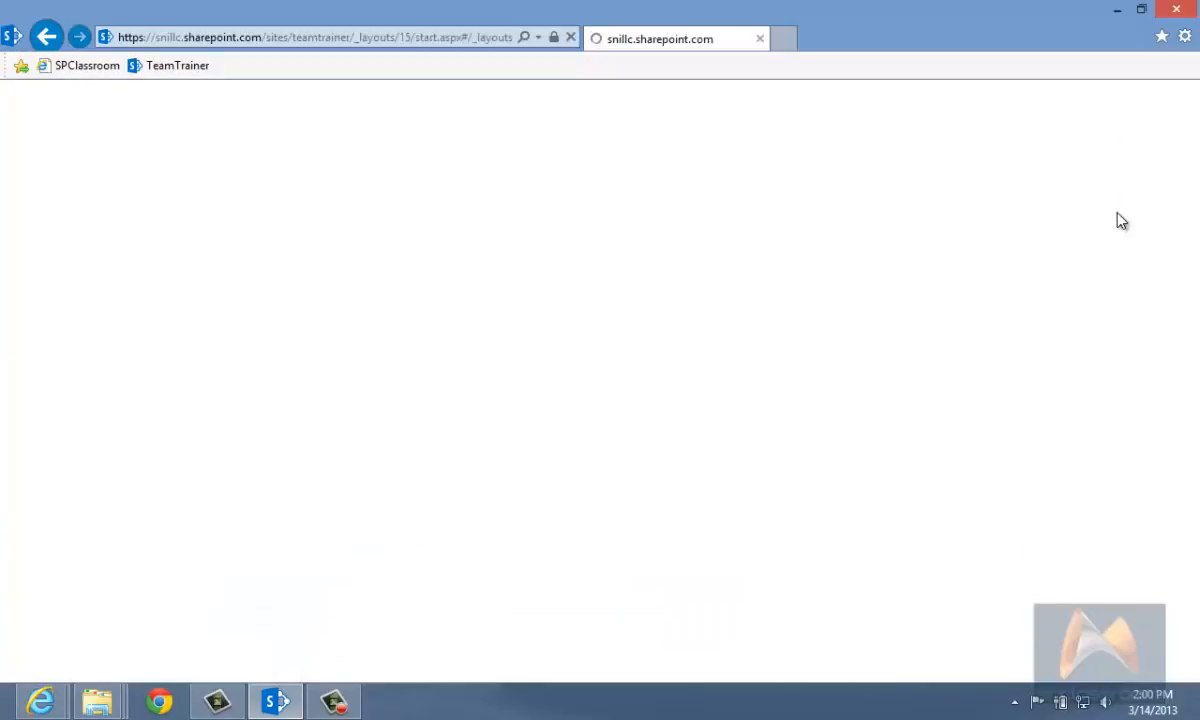
# - Examine the applied look on the Site Settings page and on the site's home page
pyautogui.scroll(-3, 1077, 522)
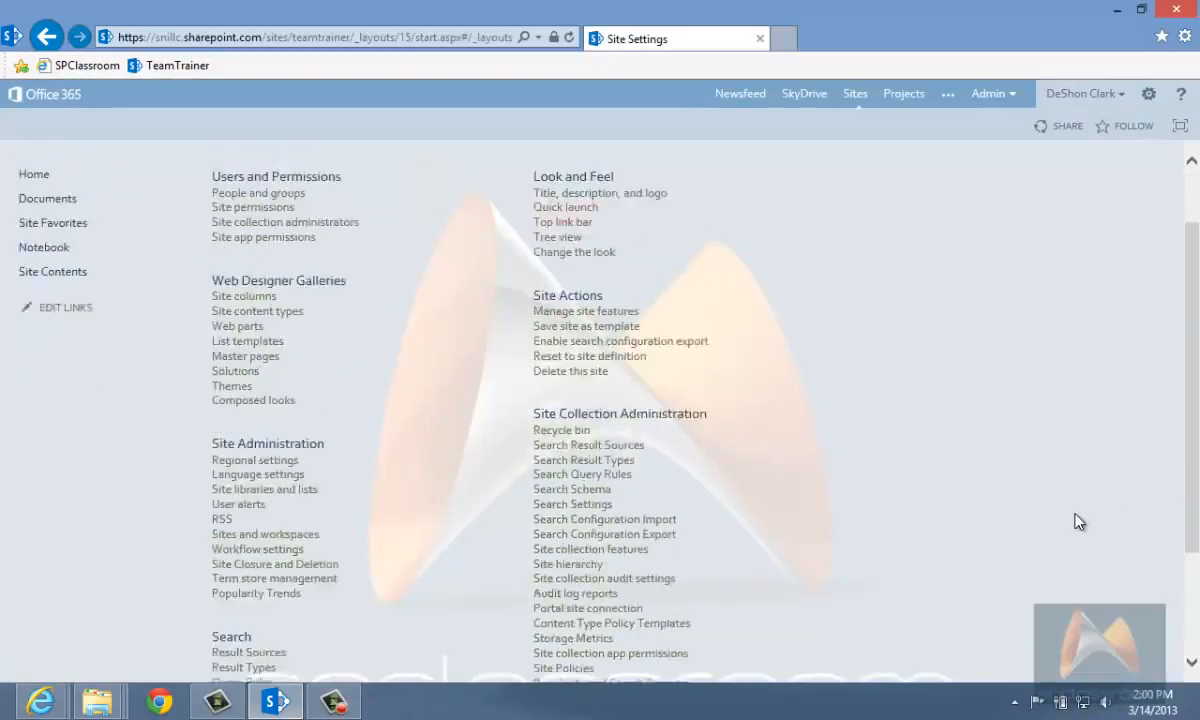
pyautogui.scroll(3, 1073, 531)
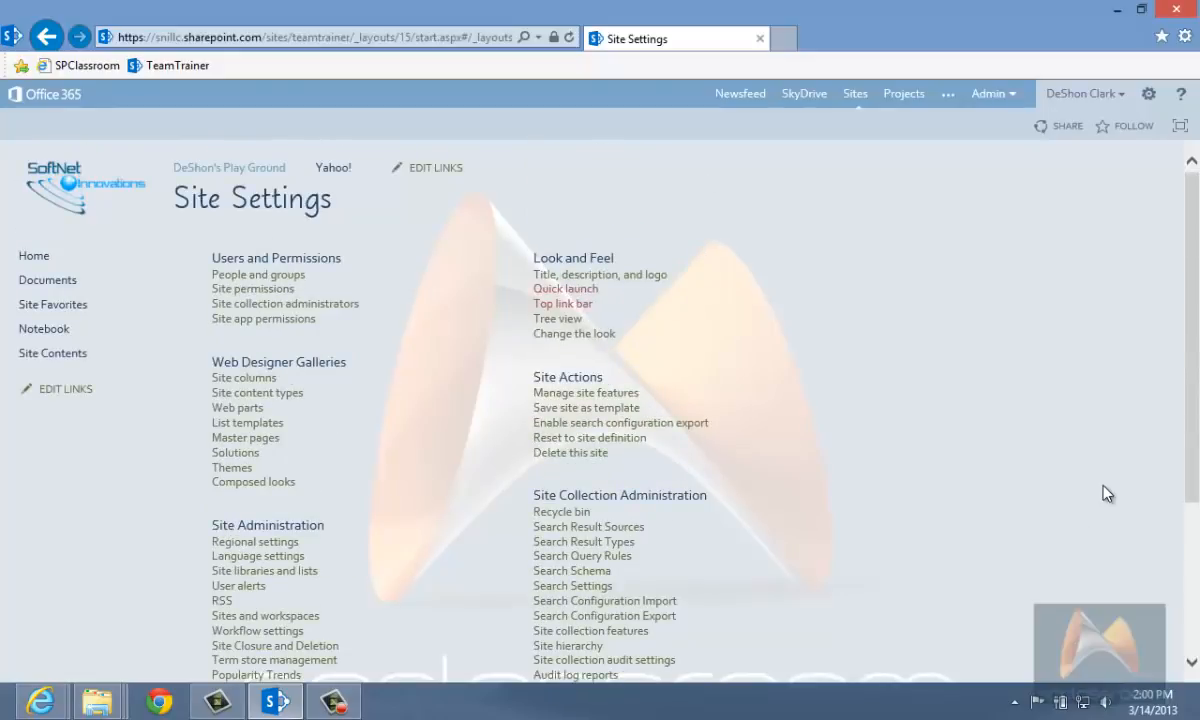
pyautogui.click(80, 193)
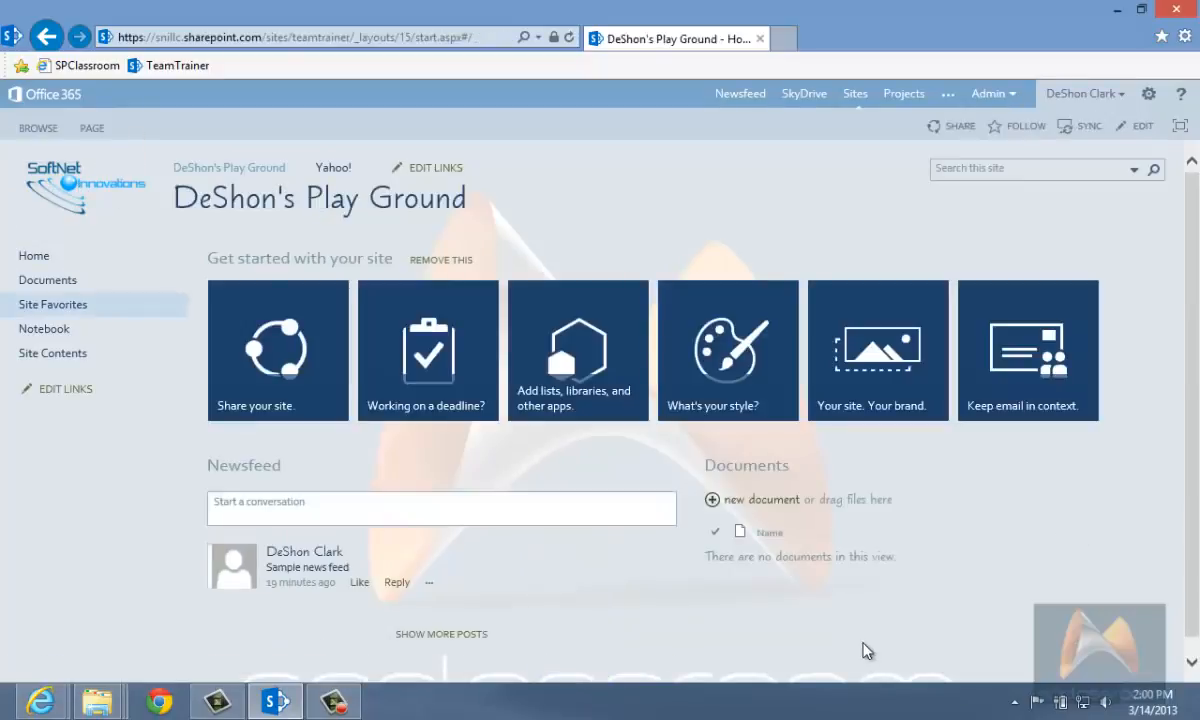
pyautogui.scroll(-1, 905, 613)
pyautogui.scroll(1, 521, 597)
# - Open the site's Getting started page and return to the home page
pyautogui.click(1148, 93)
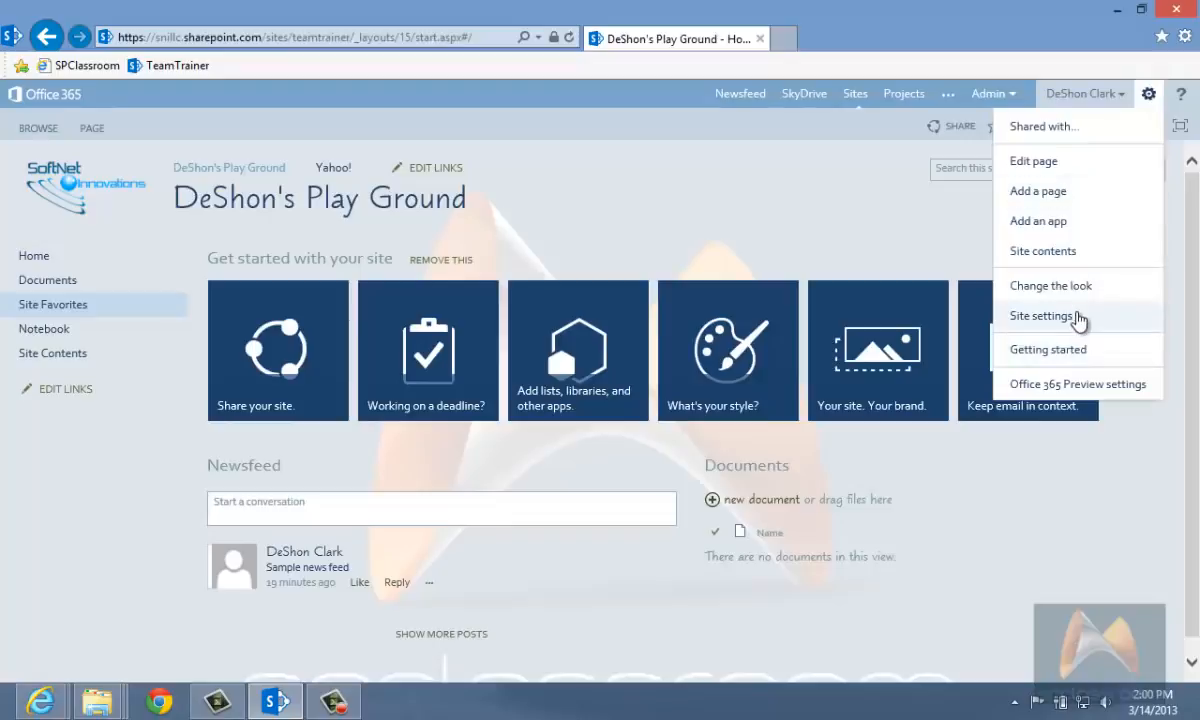
pyautogui.click(1067, 363)
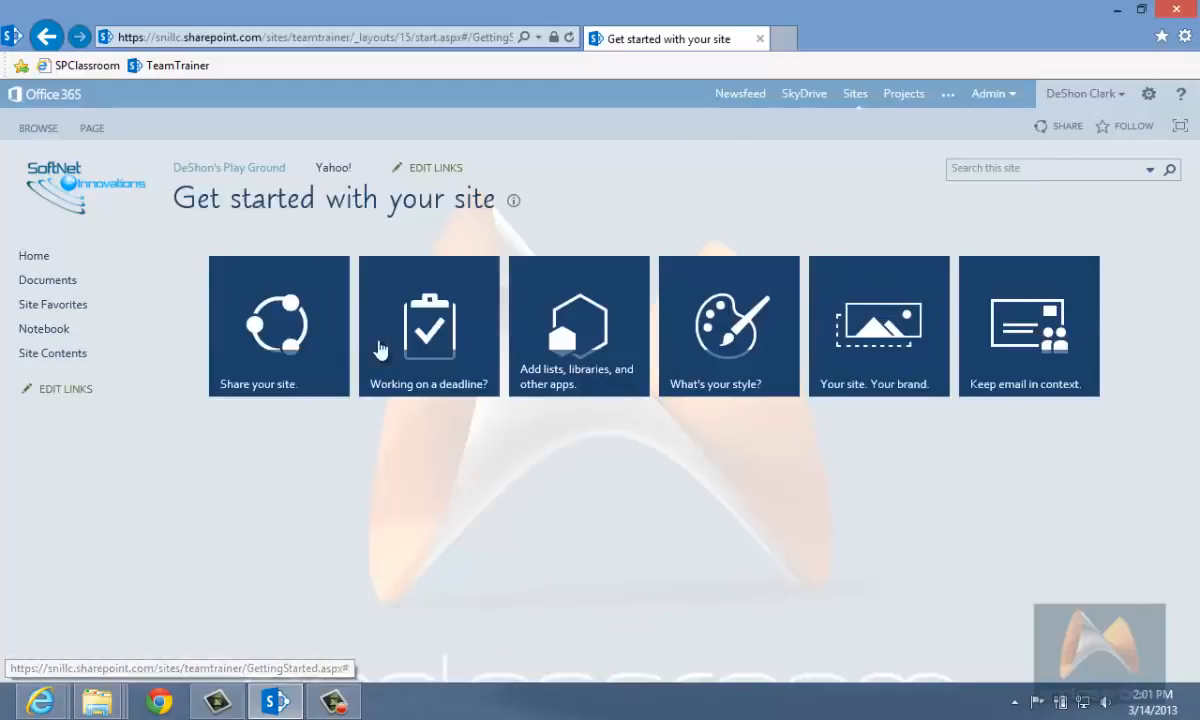
pyautogui.click(57, 183)
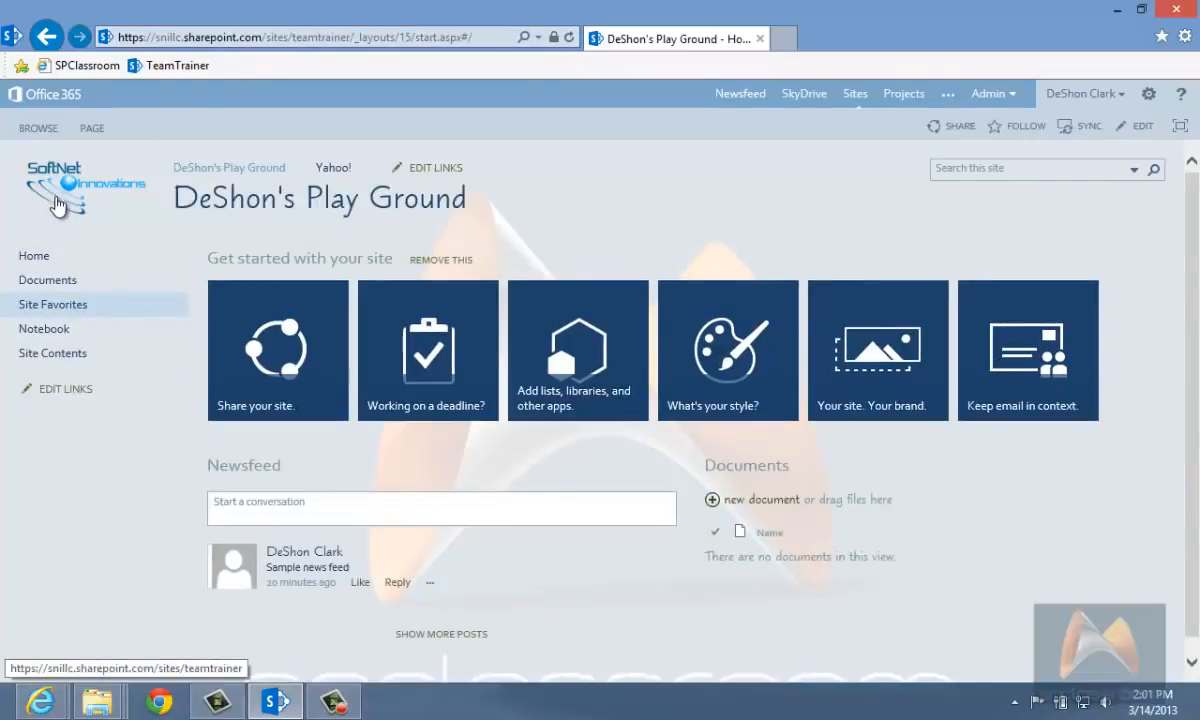
pyautogui.click(380, 37)
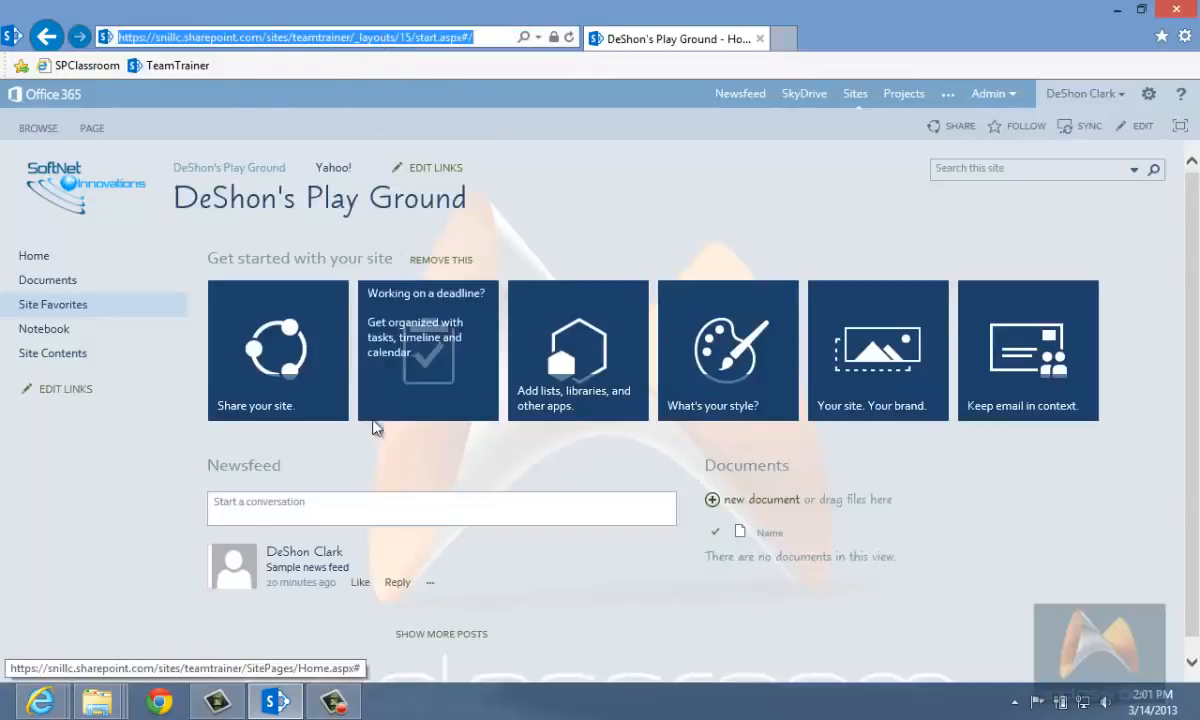
pyautogui.click(866, 638)
pyautogui.scroll(-1, 868, 620)
pyautogui.scroll(1, 870, 614)
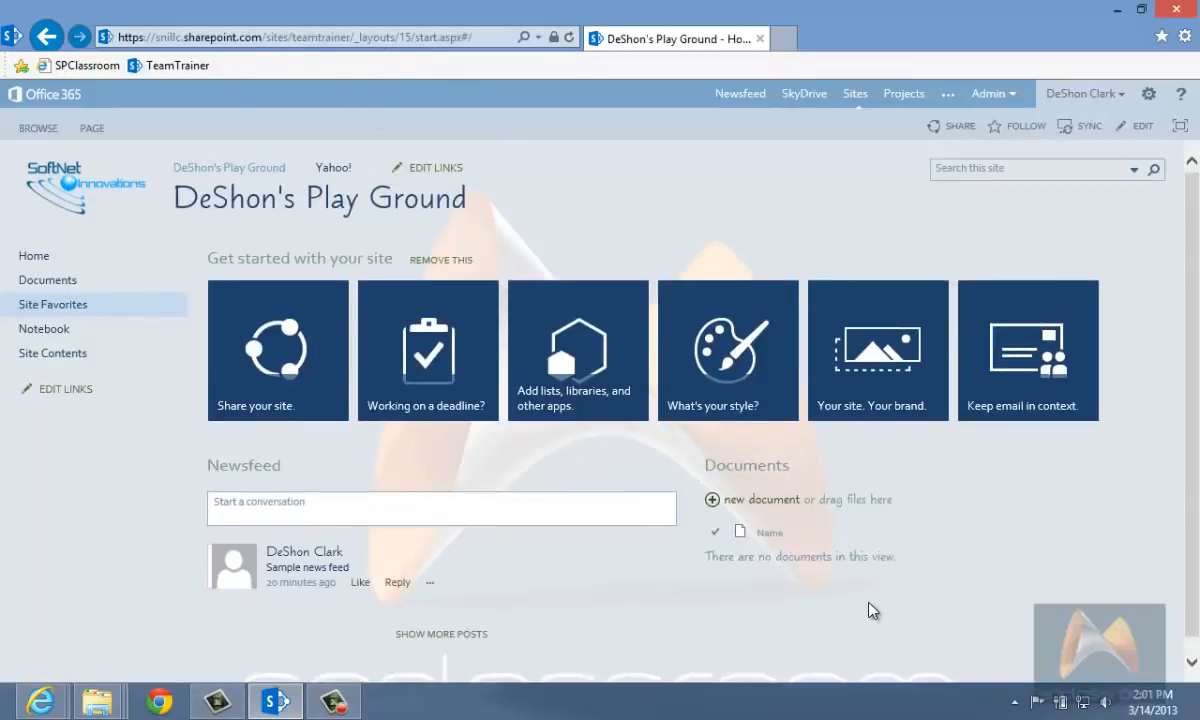